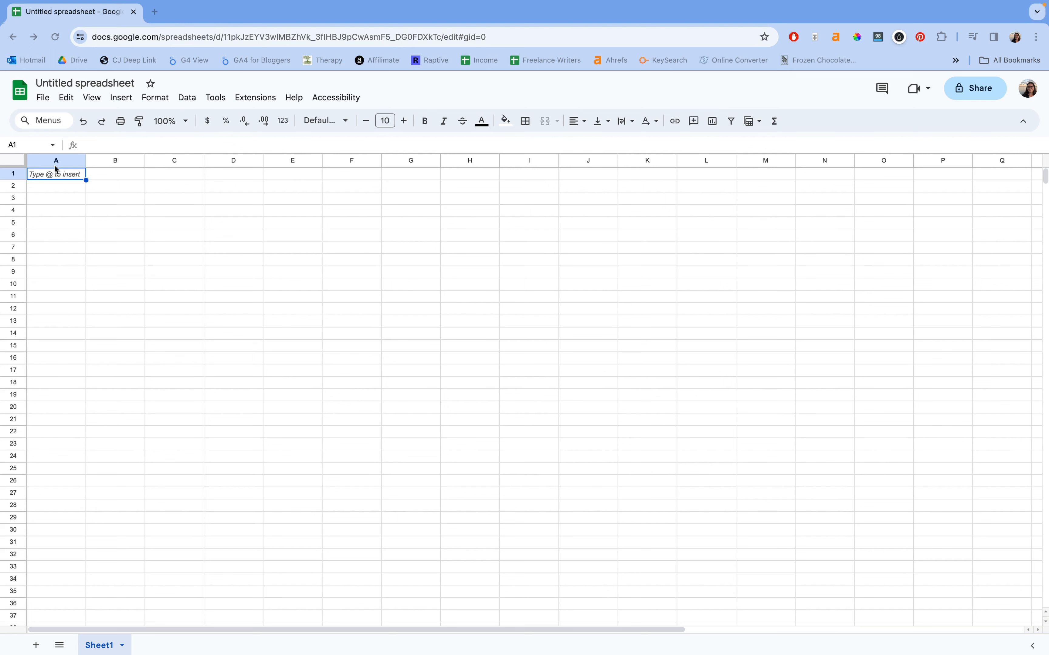
- Enter the heading MONTH in cell A1 and enlarge the sheet view to 200%
{"action": "left_click", "coordinate": [55, 179]}
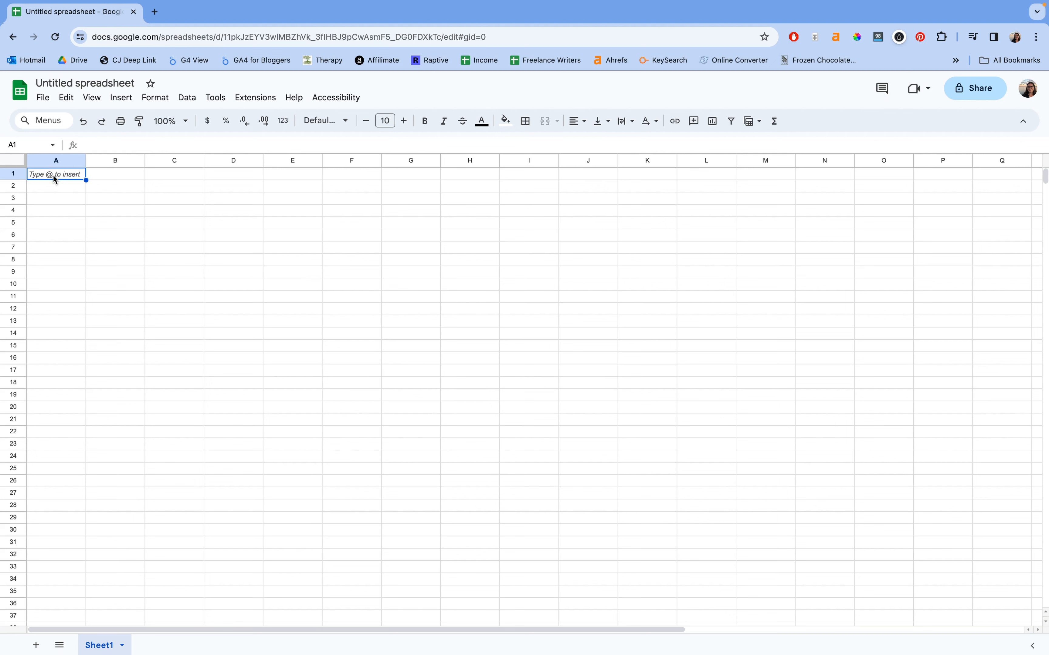
{"action": "type", "text": "MONTH"}
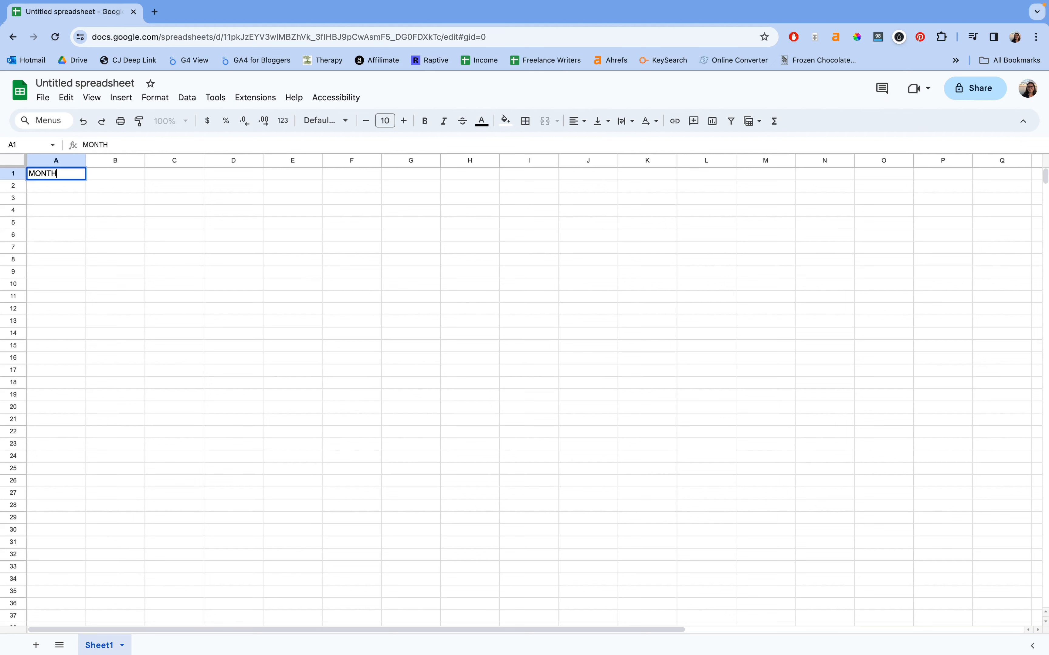
{"action": "key", "text": "Return"}
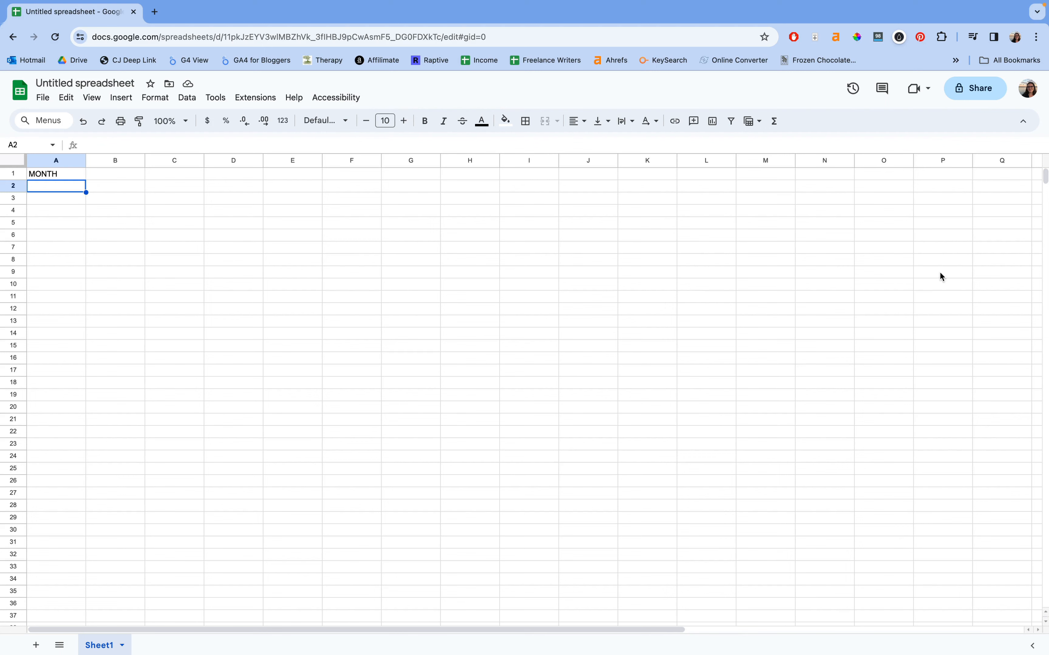
{"action": "left_click", "coordinate": [1038, 365]}
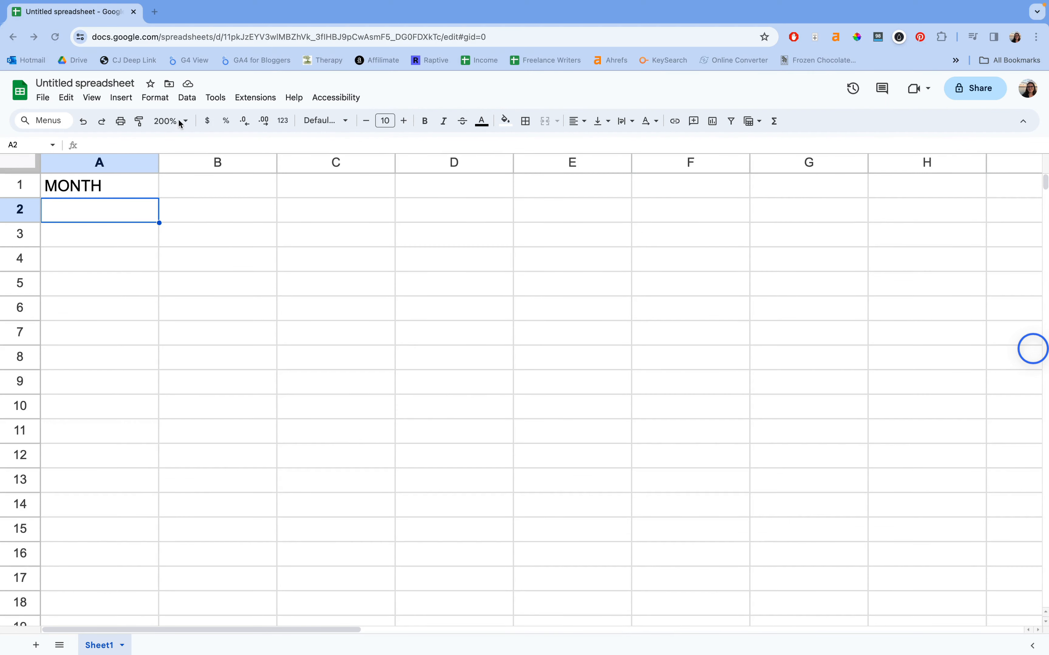
{"action": "left_click", "coordinate": [92, 185]}
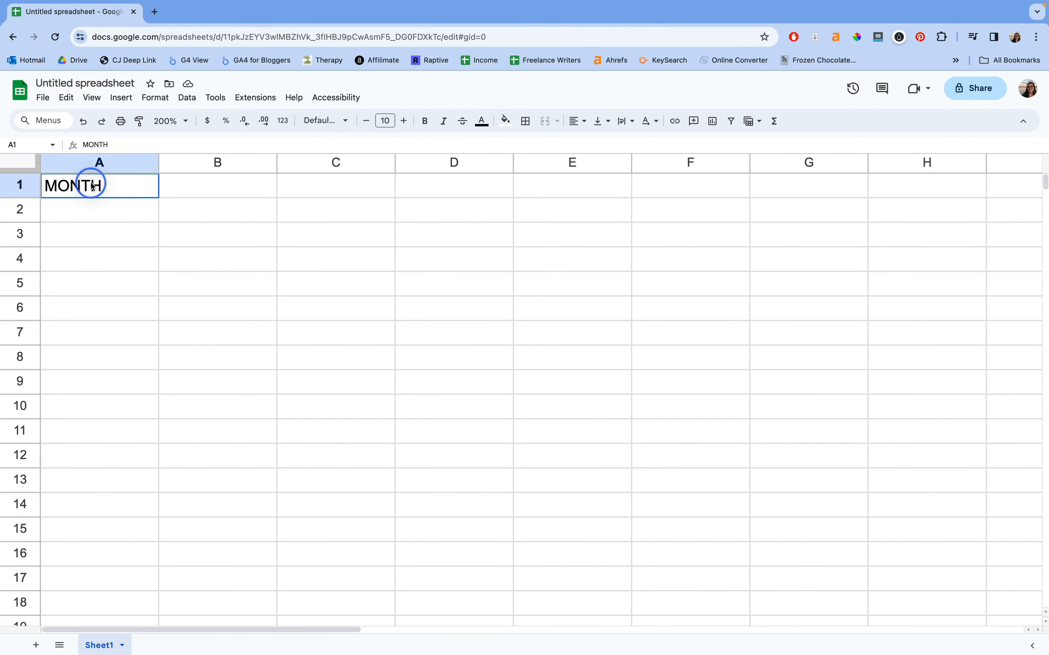
{"action": "key", "text": "Down"}
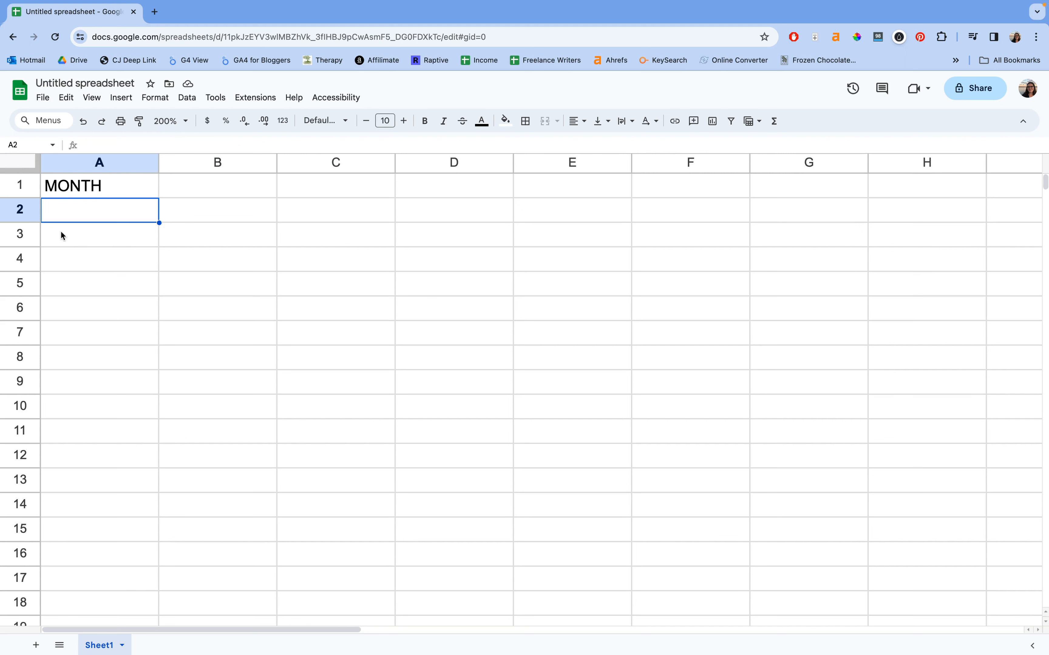
{"action": "left_click", "coordinate": [82, 223]}
{"action": "key", "text": "Down"}
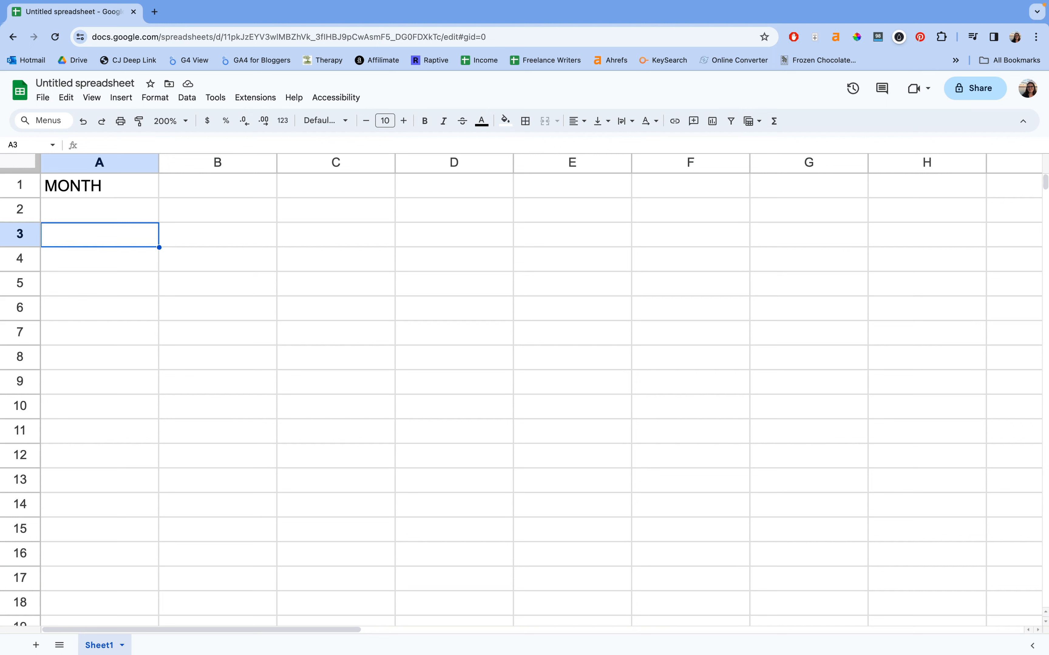
{"action": "key", "text": "Up"}
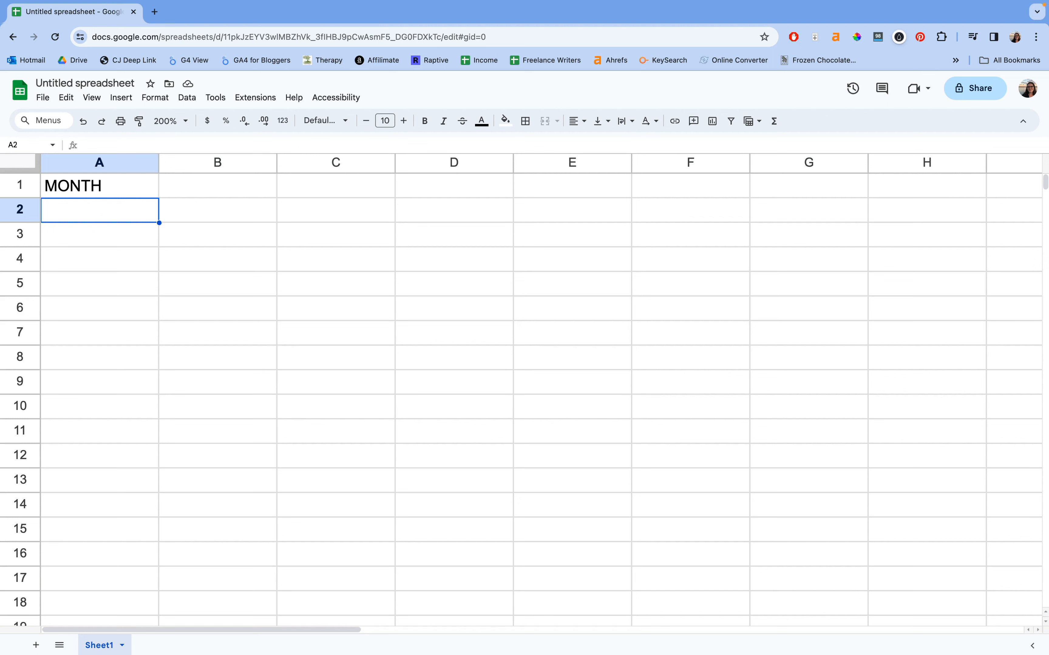
{"action": "left_click", "coordinate": [100, 235]}
{"action": "key", "text": "Up"}
{"action": "scroll", "coordinate": [47, 573], "scroll_direction": "down", "scroll_amount": 1}
{"action": "scroll", "coordinate": [71, 615], "scroll_direction": "down", "scroll_amount": 1}
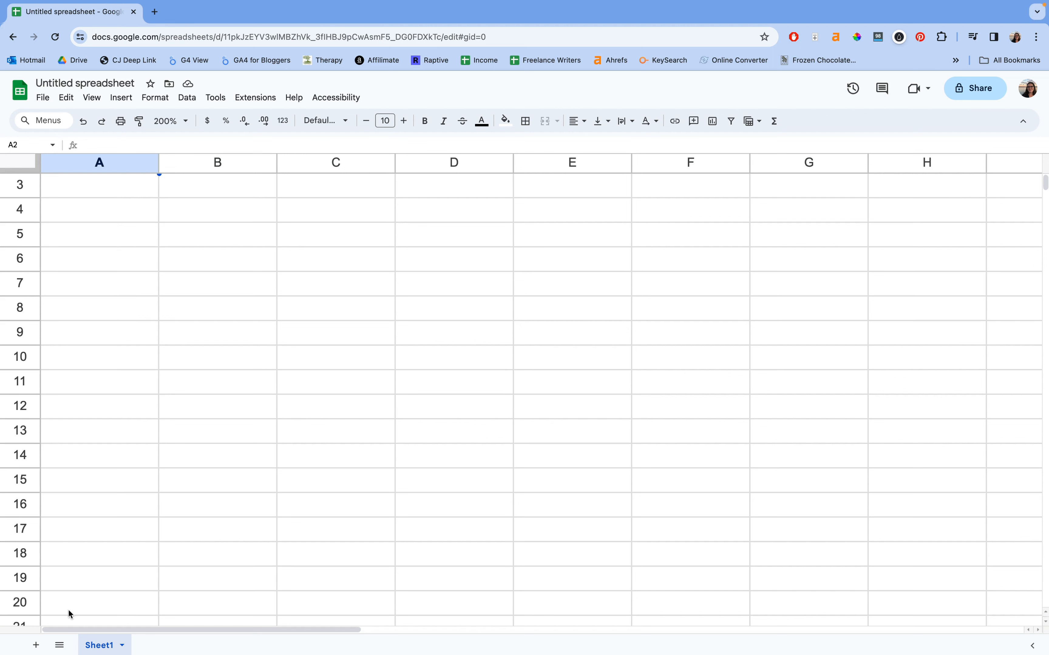
{"action": "left_click", "coordinate": [69, 608], "text": "shift"}
{"action": "scroll", "coordinate": [89, 563], "scroll_direction": "up", "scroll_amount": 1}
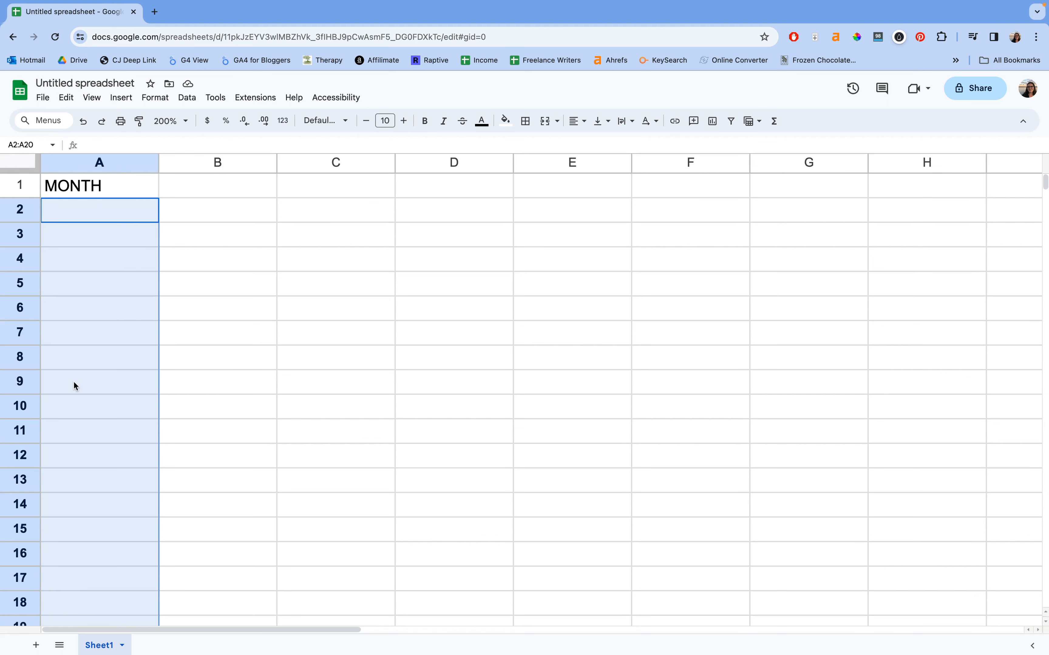
{"action": "left_click", "coordinate": [180, 286]}
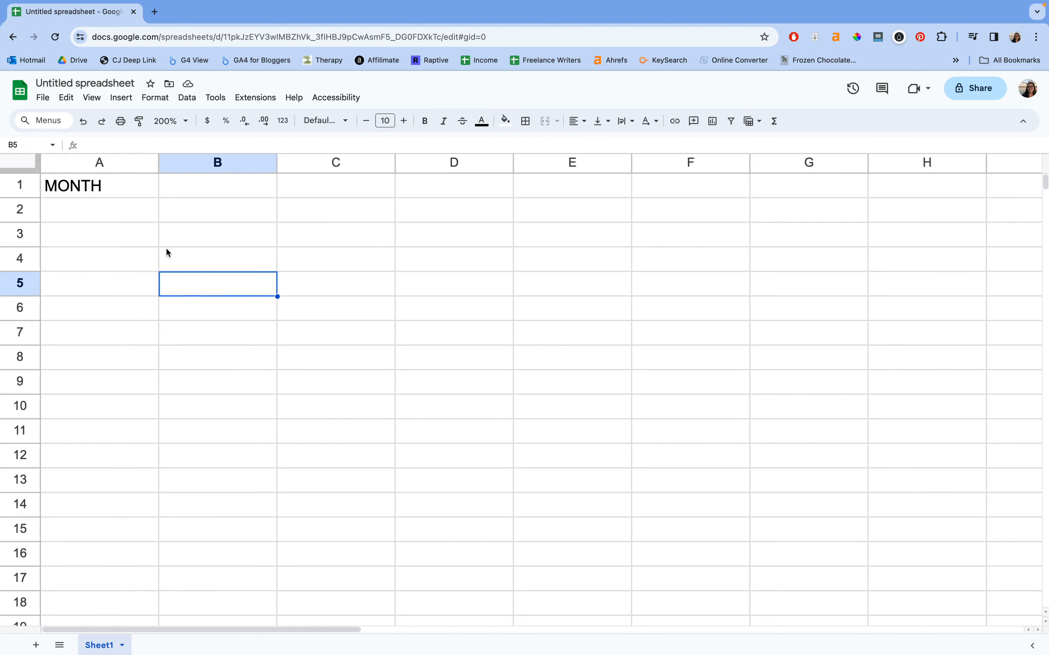
- Enter Raptive Ads in cell A2 as the first income source below the MONTH heading
{"action": "left_click", "coordinate": [140, 221]}
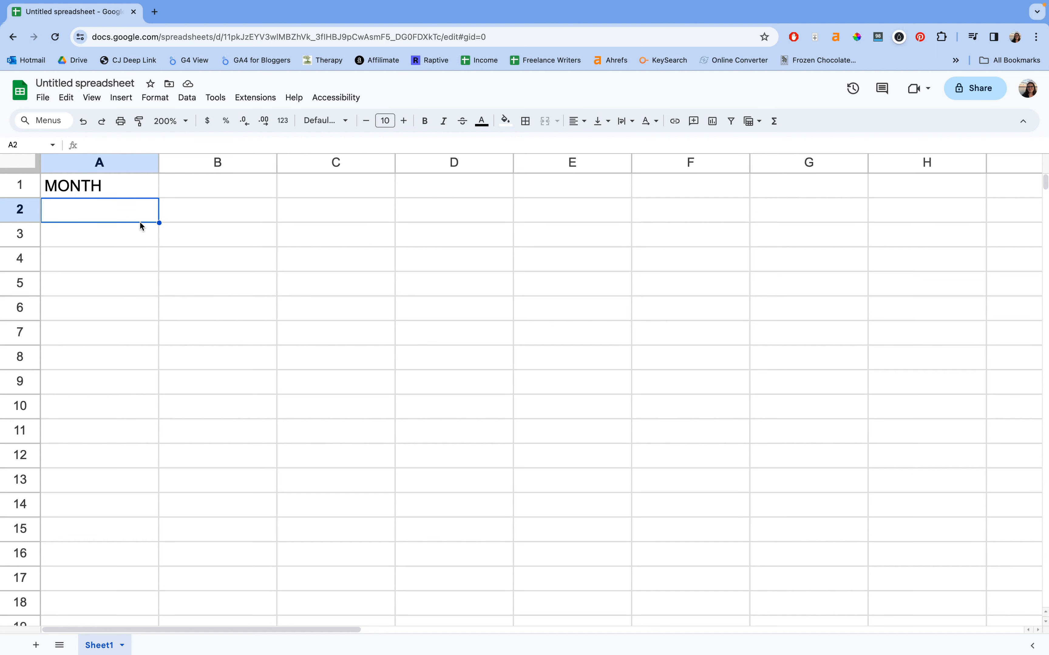
{"action": "type", "text": "Raptive Ads"}
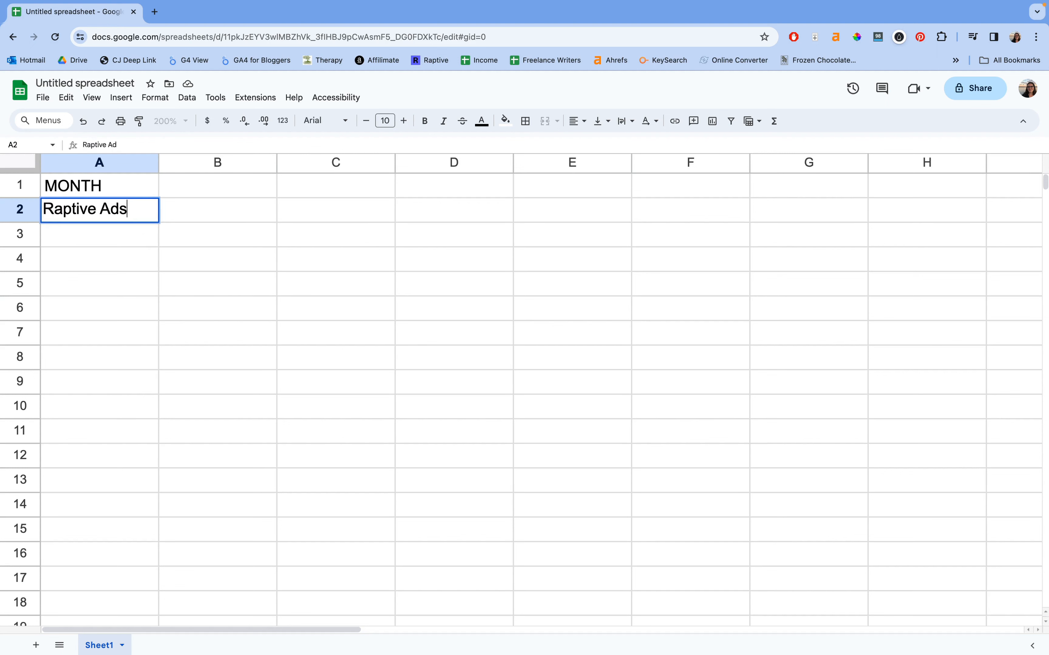
{"action": "key", "text": "Return"}
{"action": "key", "text": "Up"}
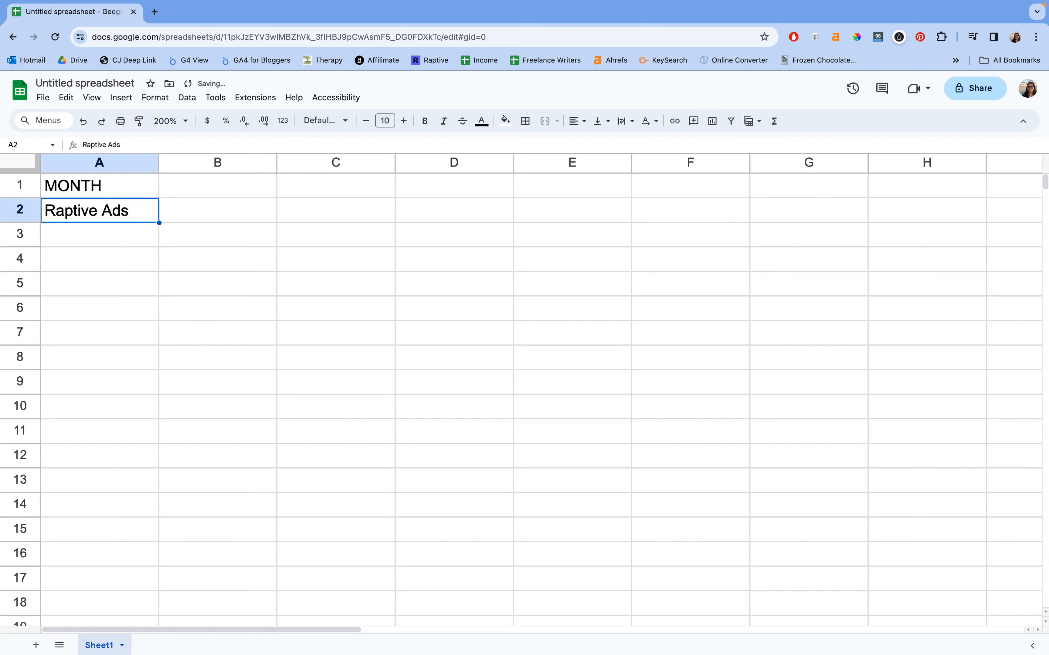
{"action": "key", "text": "Down"}
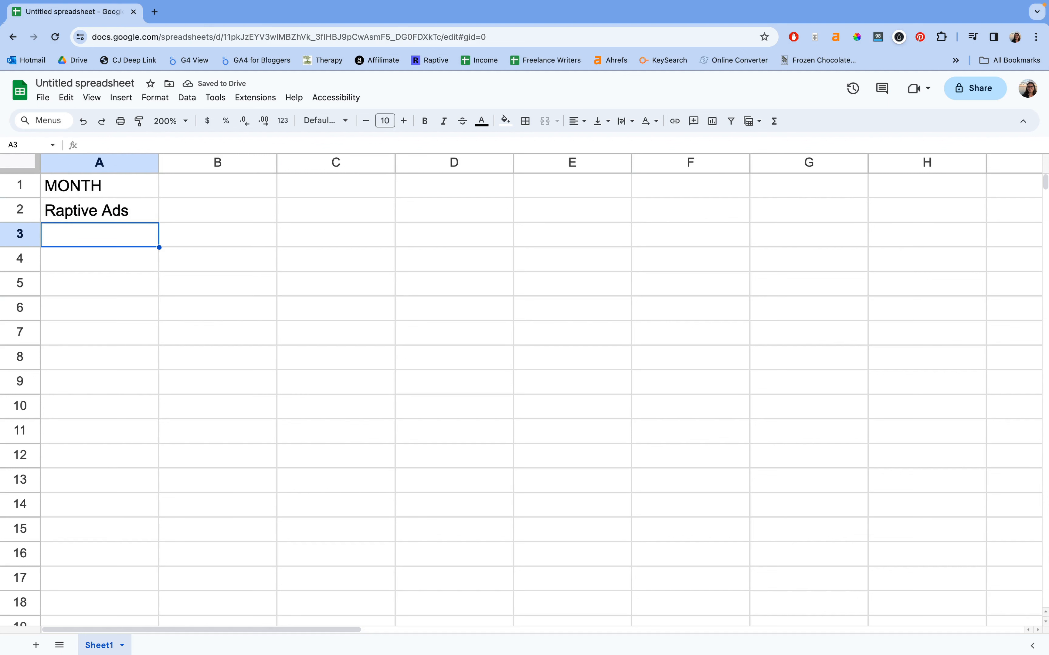
{"action": "key", "text": "Up"}
{"action": "key", "text": "Right"}
{"action": "key", "text": "Left"}
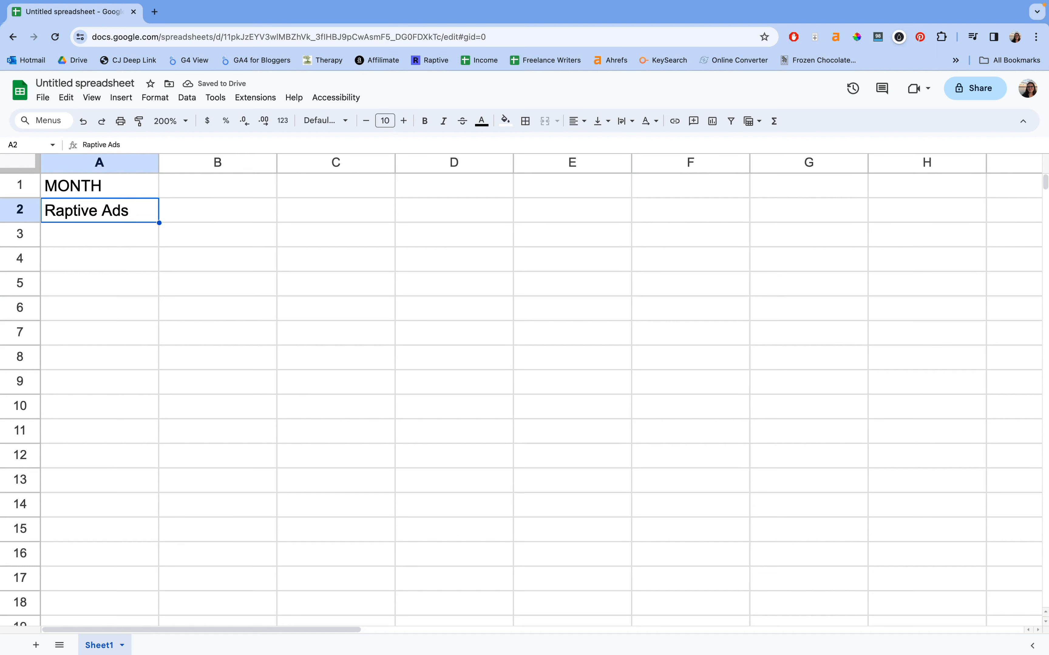
{"action": "key", "text": "Right"}
{"action": "key", "text": "Down"}
{"action": "key", "text": "Left"}
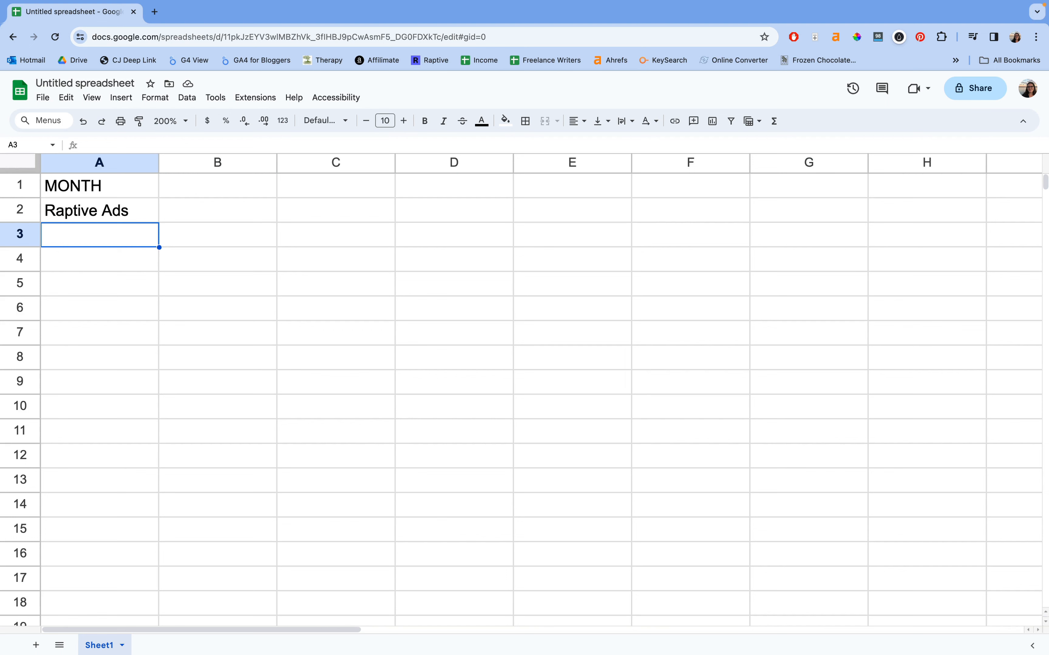
- List the income sources Booking .com, Expedia, Discover Cars and Travel Payouts in cells A3 to A6
{"action": "type", "text": "Booki"}
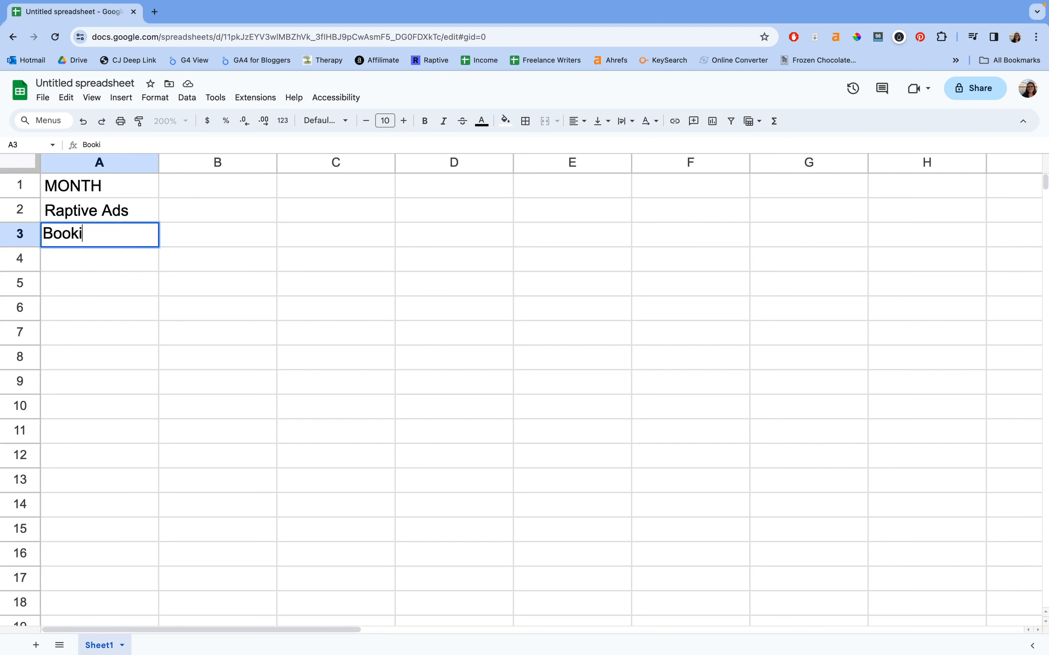
{"action": "type", "text": "ng .com"}
{"action": "key", "text": "Return"}
{"action": "type", "text": "Expedia"}
{"action": "key", "text": "Return"}
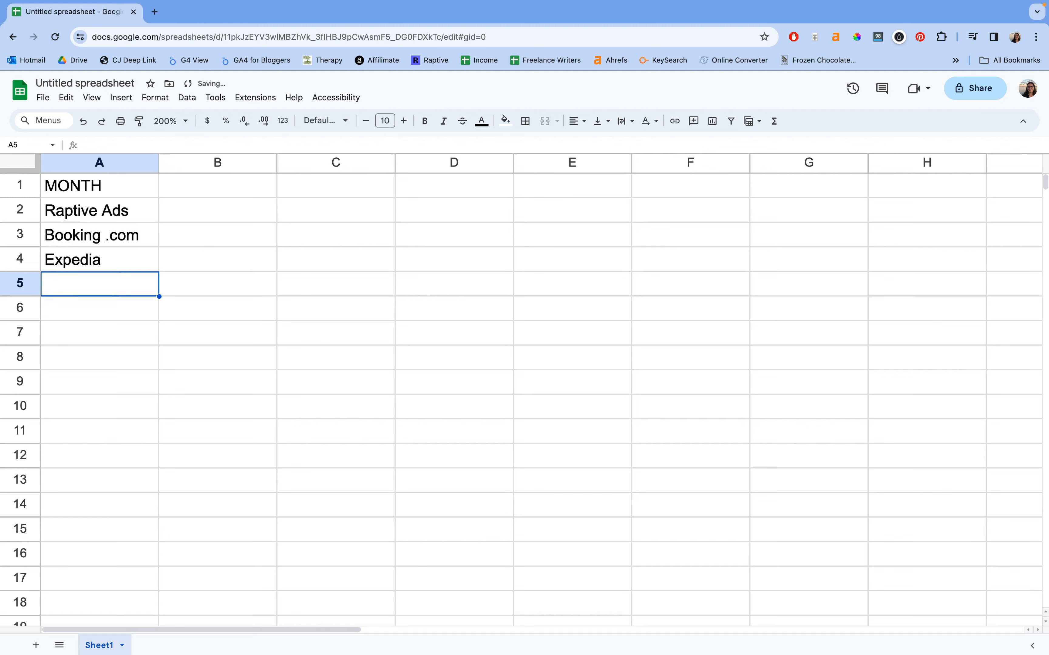
{"action": "type", "text": "Discover Cars"}
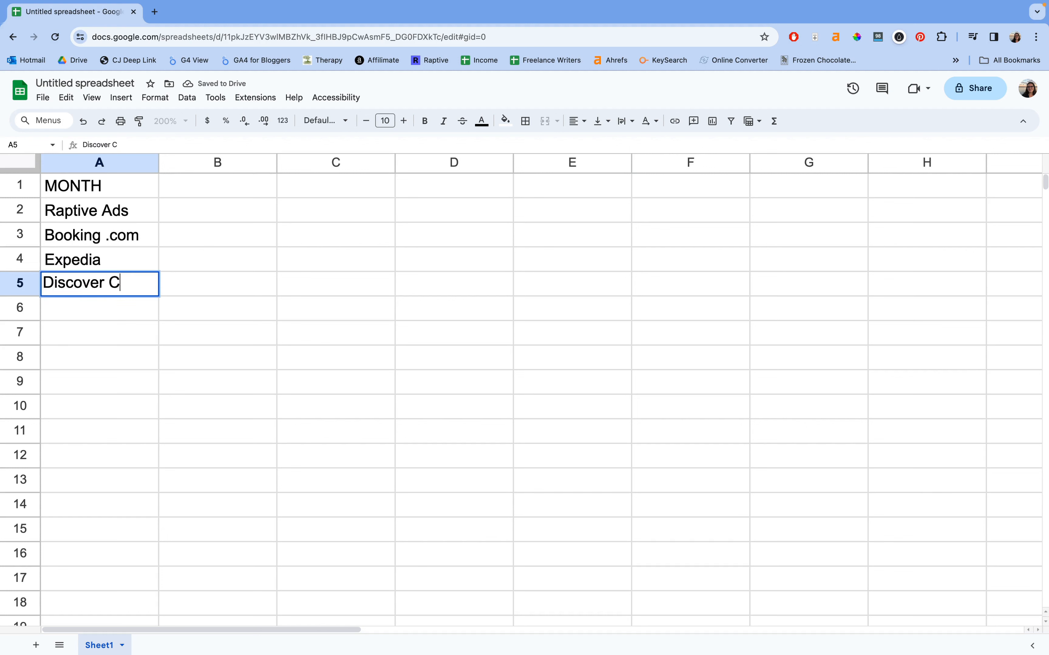
{"action": "key", "text": "Return"}
{"action": "type", "text": "Tr"}
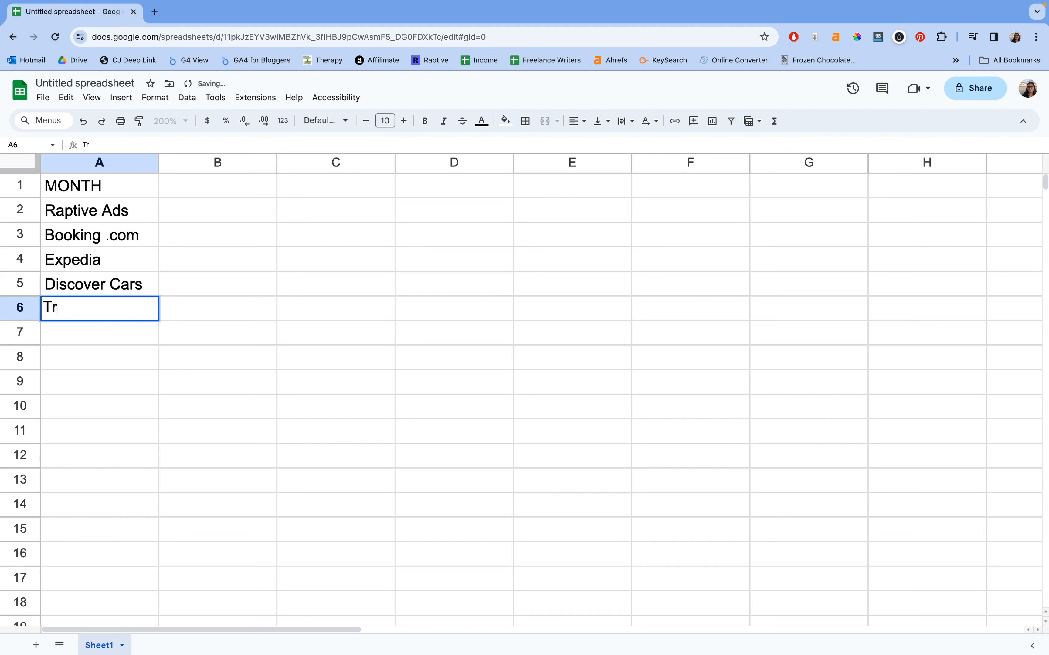
{"action": "type", "text": "avel Payouts"}
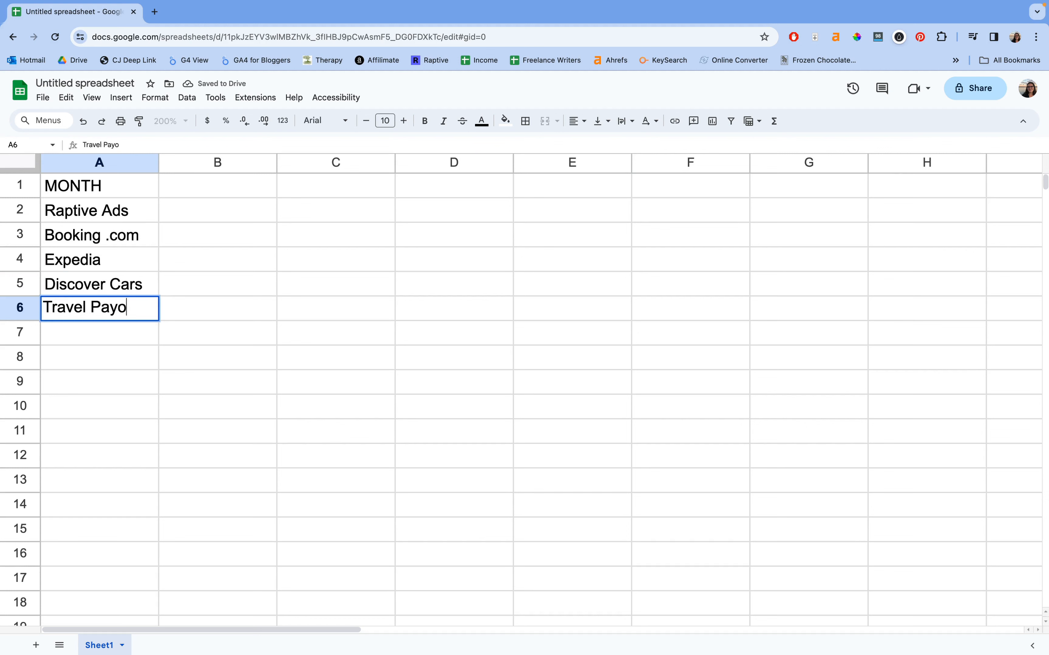
{"action": "key", "text": "Return"}
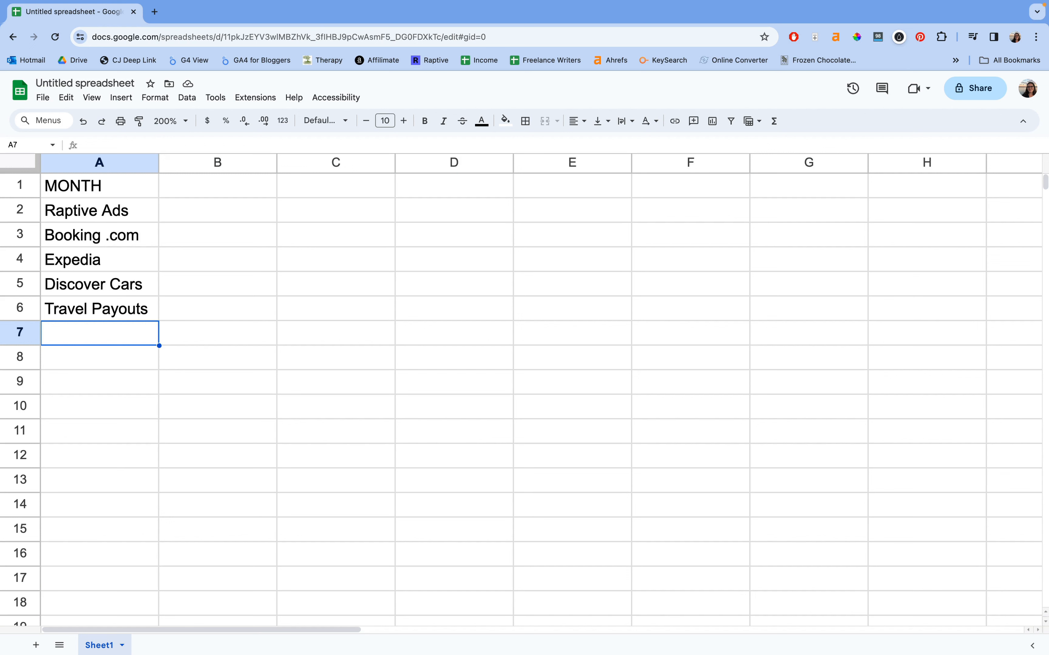
{"action": "left_click", "coordinate": [218, 318]}
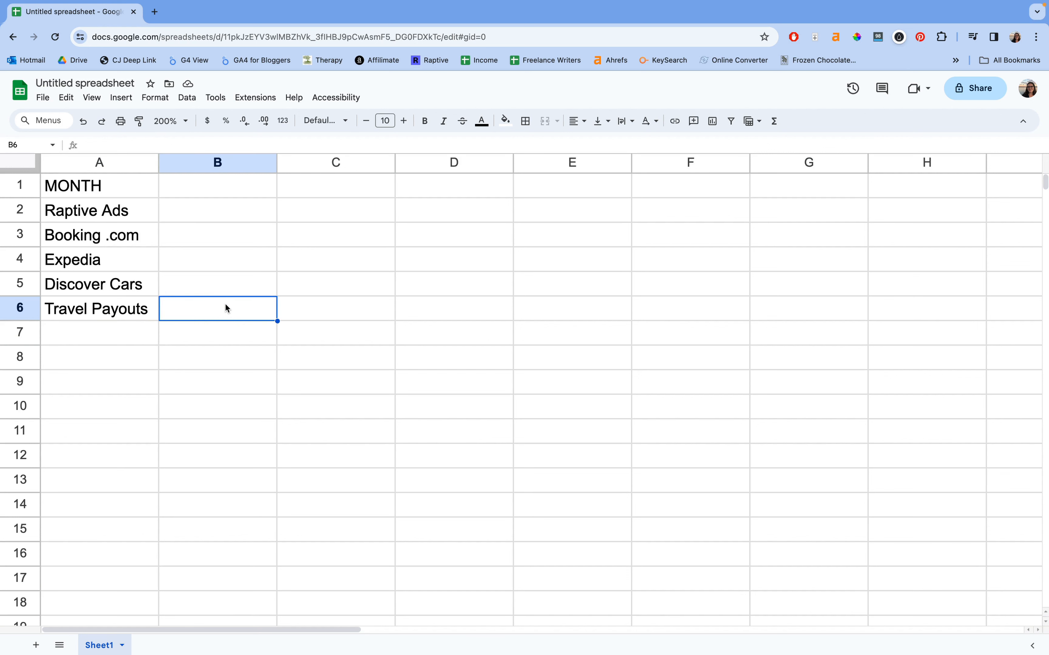
{"action": "left_click", "coordinate": [147, 301]}
{"action": "left_click", "coordinate": [194, 310]}
{"action": "left_click", "coordinate": [125, 337]}
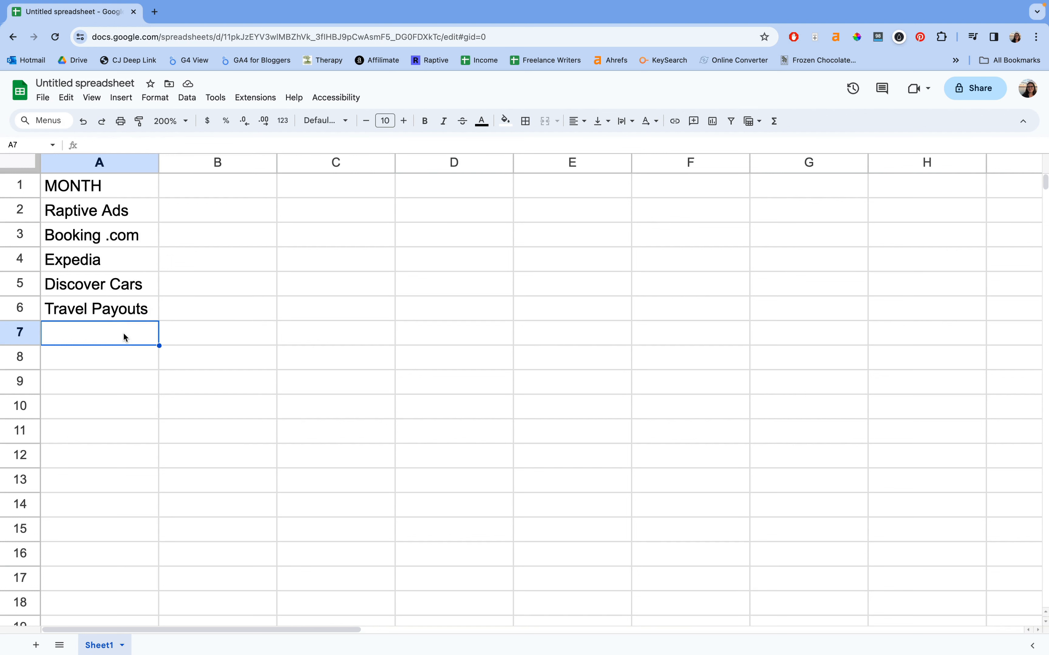
{"action": "left_click", "coordinate": [202, 331]}
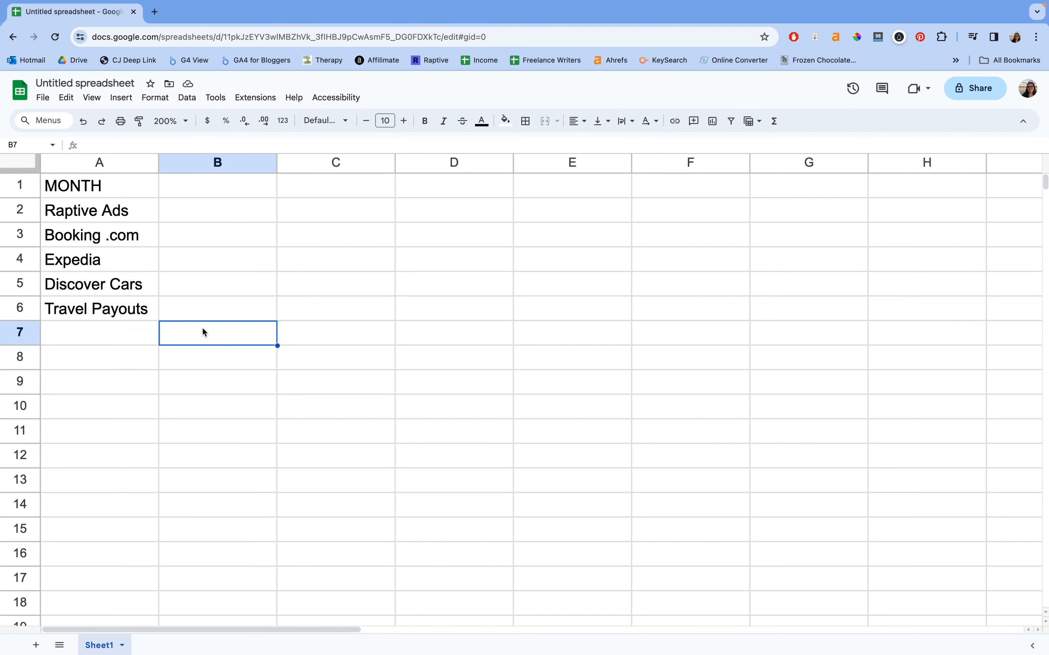
- Add Stay 22 in cell A7 as another income source below Travel Payouts
{"action": "left_click", "coordinate": [148, 337]}
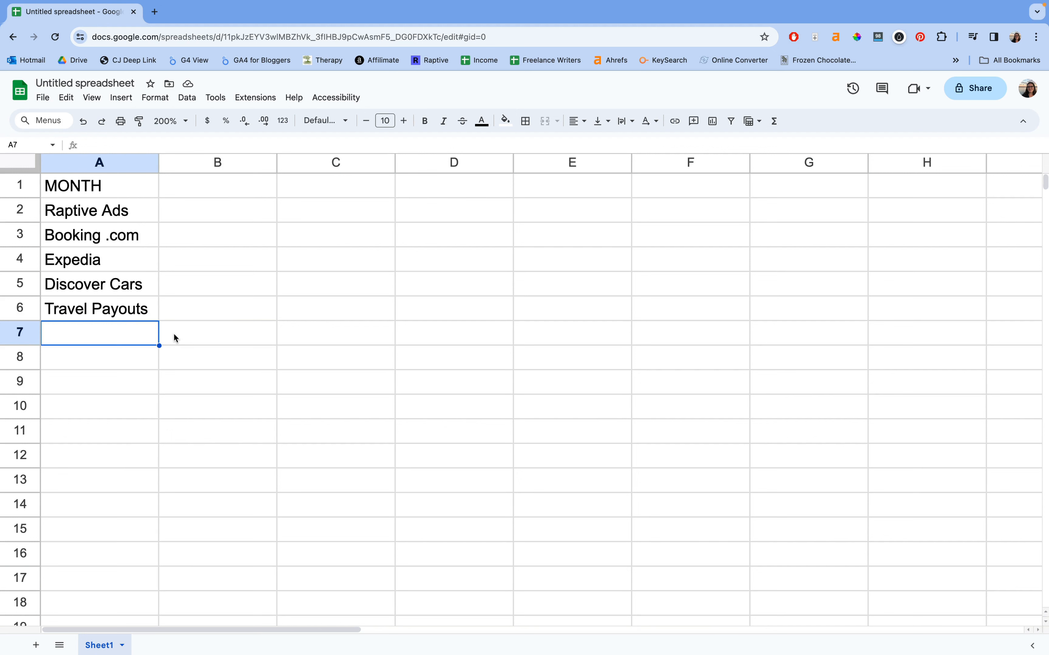
{"action": "type", "text": "Stay 222"}
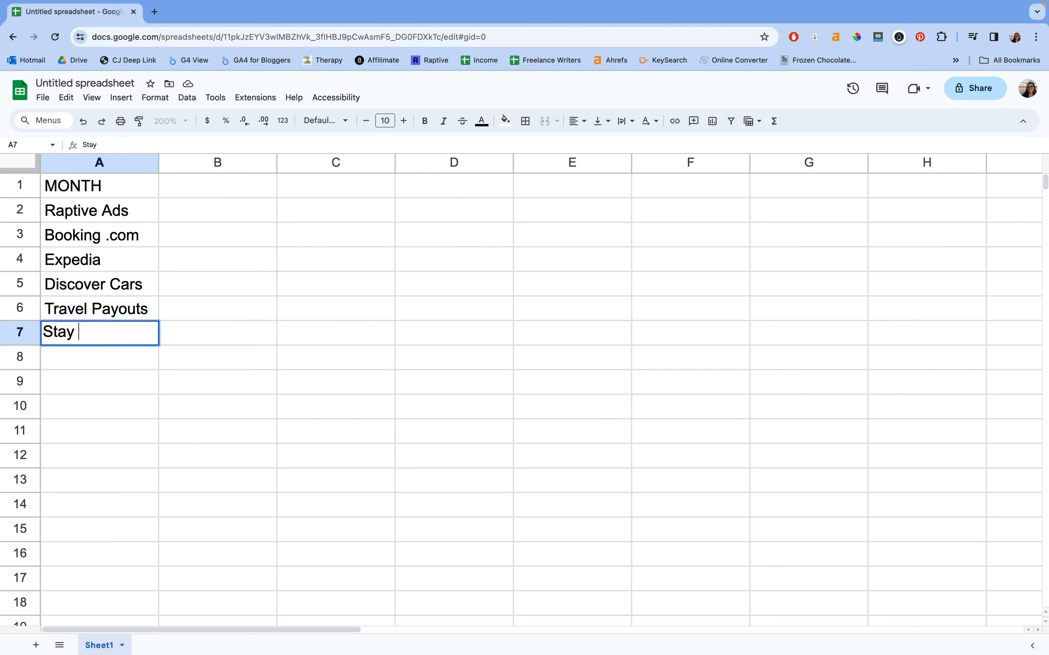
{"action": "key", "text": "Return"}
{"action": "double_click", "coordinate": [126, 340]}
{"action": "key", "text": "BackSpace"}
{"action": "key", "text": "Return"}
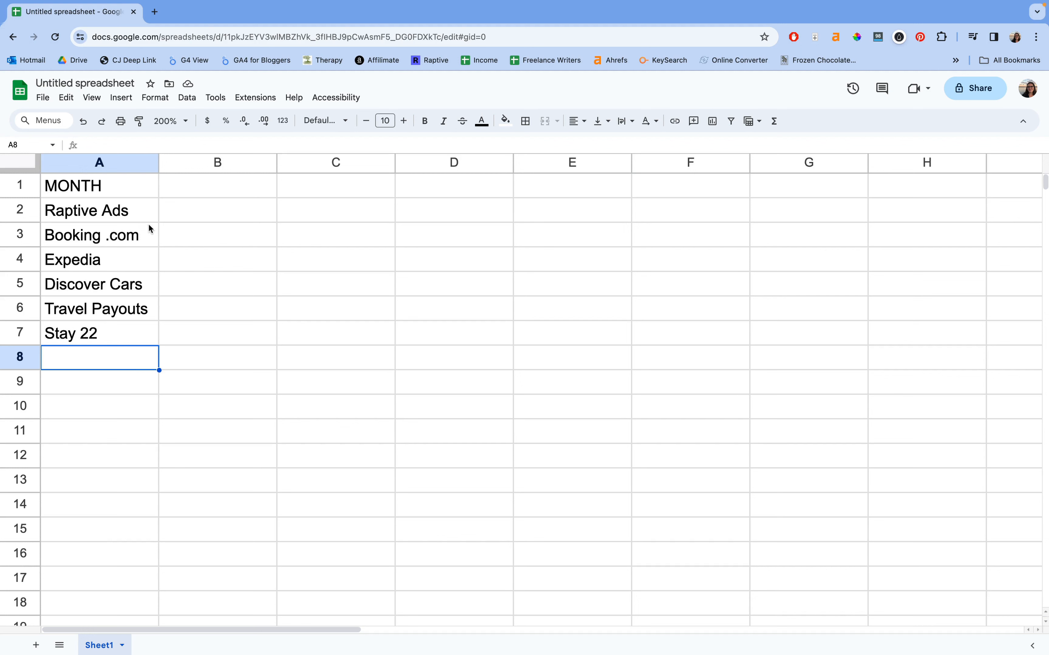
- Format the amount cells B2 to B10 beside the income sources as currency
{"action": "left_click_drag", "start_coordinate": [175, 213], "coordinate": [206, 406]}
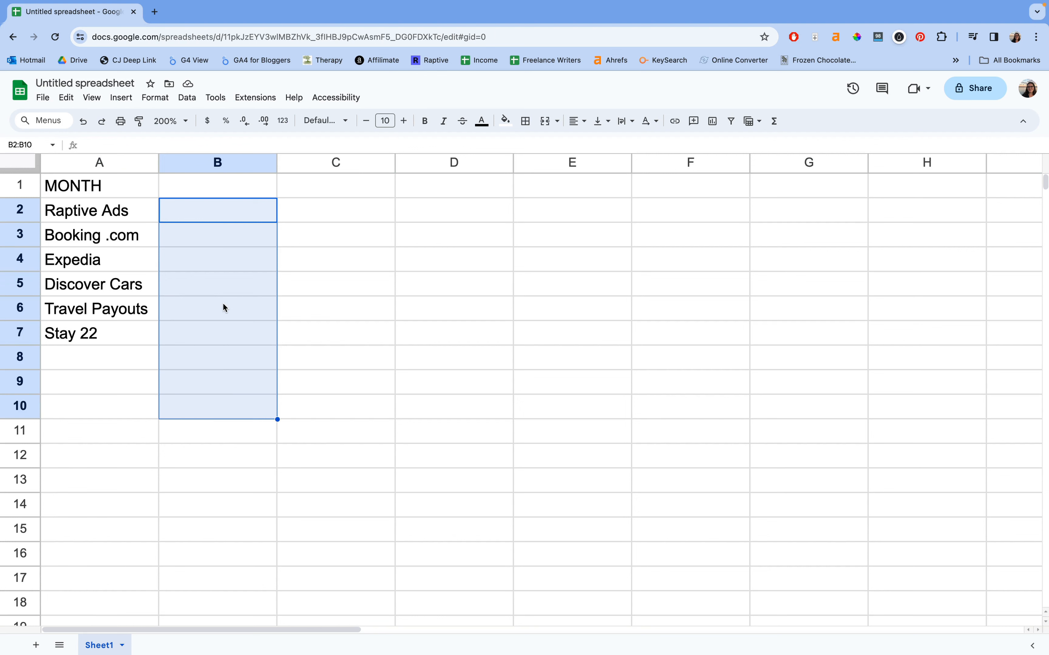
{"action": "left_click", "coordinate": [208, 122]}
{"action": "left_click", "coordinate": [133, 434]}
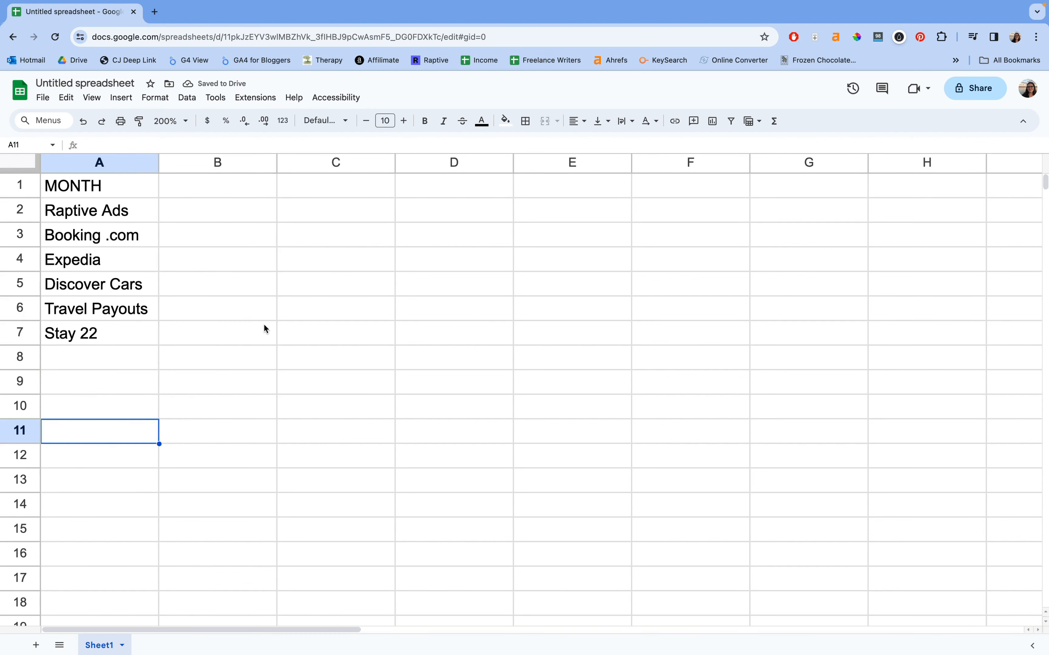
- Enter the label Total in cell A11 and make it bold
{"action": "left_click", "coordinate": [94, 354]}
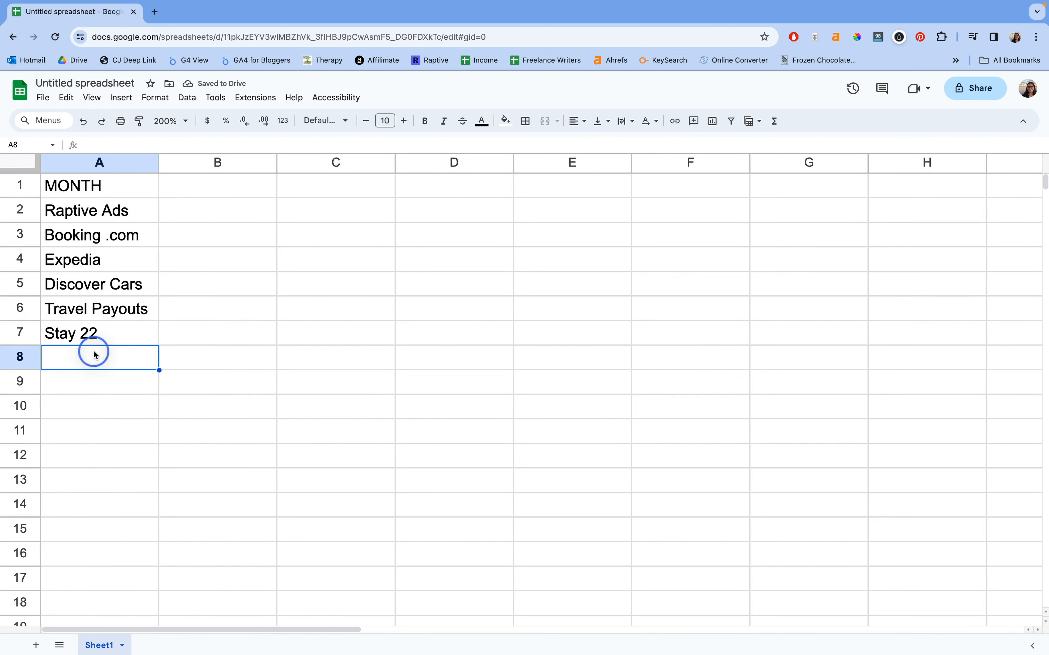
{"action": "left_click", "coordinate": [79, 417]}
{"action": "left_click", "coordinate": [74, 433]}
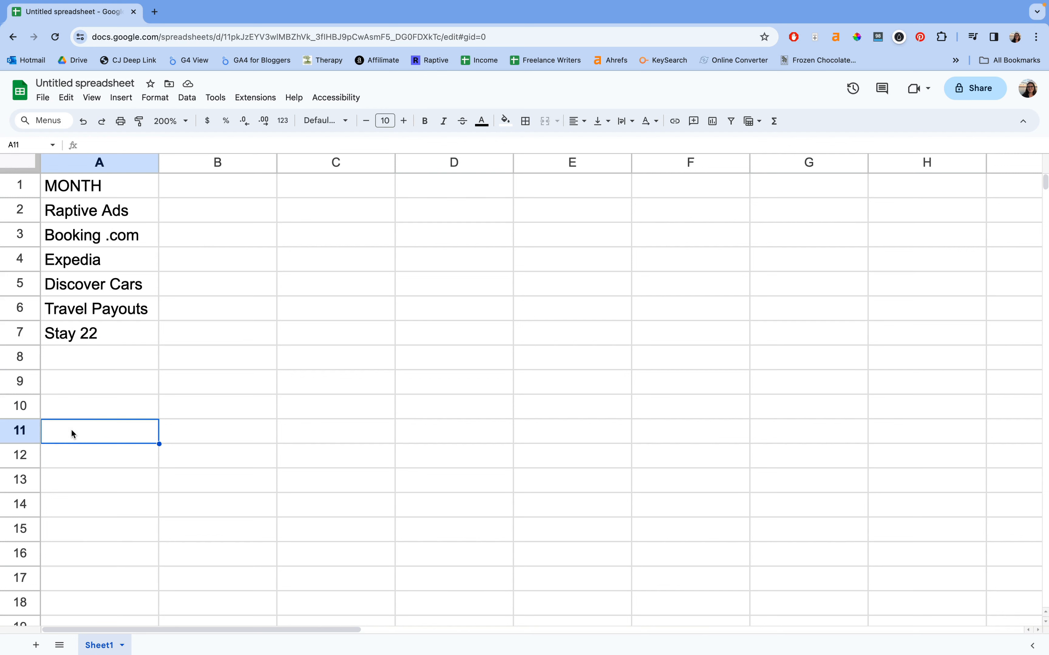
{"action": "type", "text": "Total"}
{"action": "key", "text": "Return"}
{"action": "left_click", "coordinate": [73, 434]}
{"action": "key", "text": "ctrl+b"}
- Enter a SUM formula in B11 that totals the income amounts in B2 to B10
{"action": "left_click", "coordinate": [232, 431]}
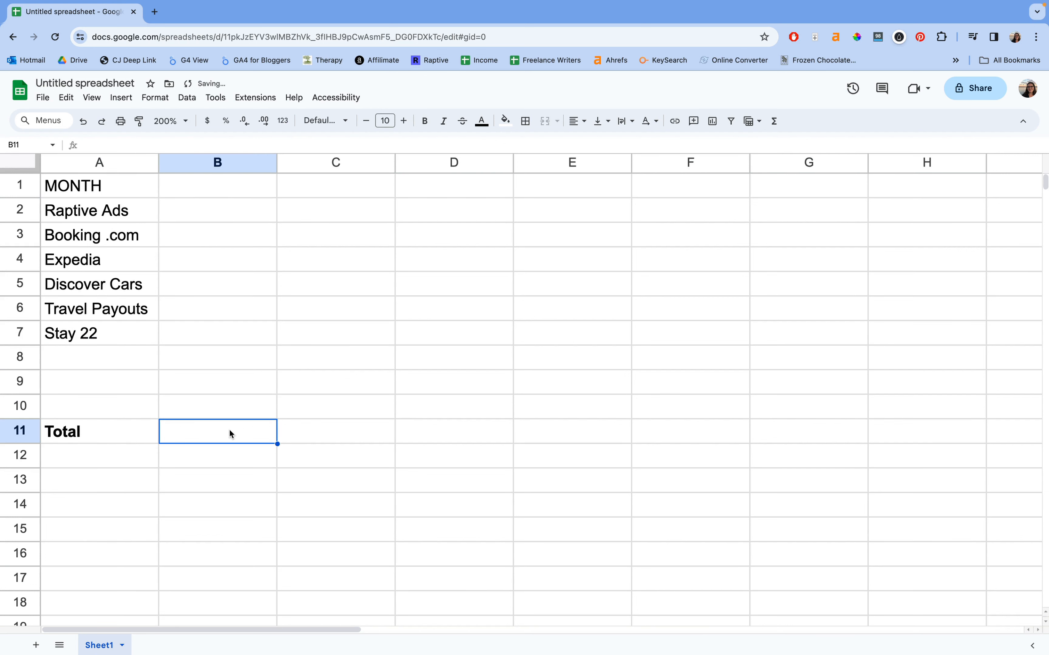
{"action": "type", "text": "=sum"}
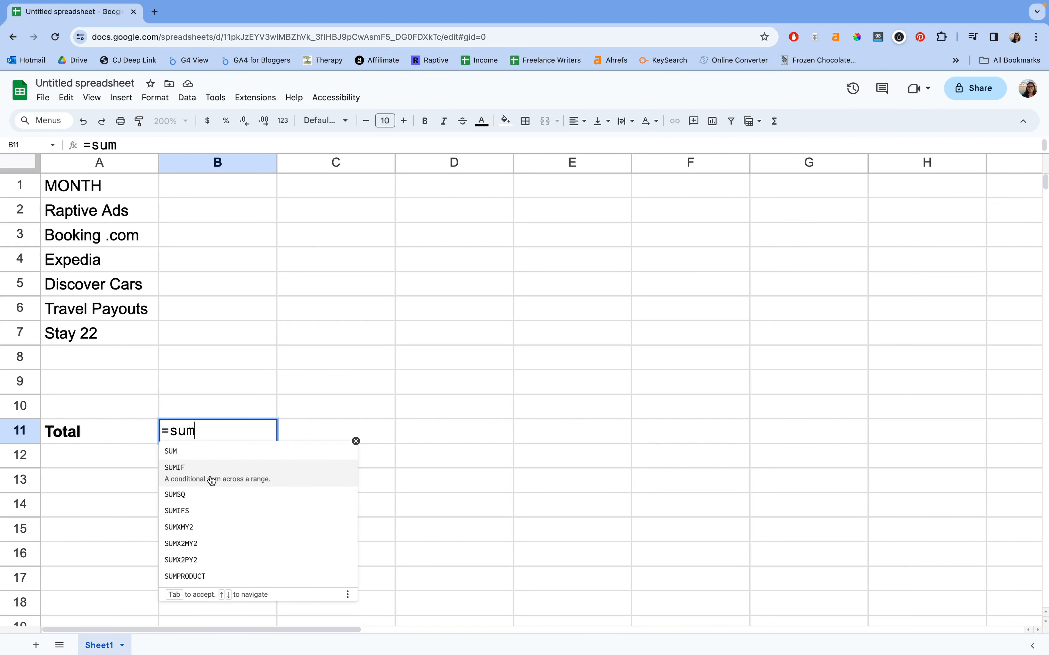
{"action": "type", "text": "("}
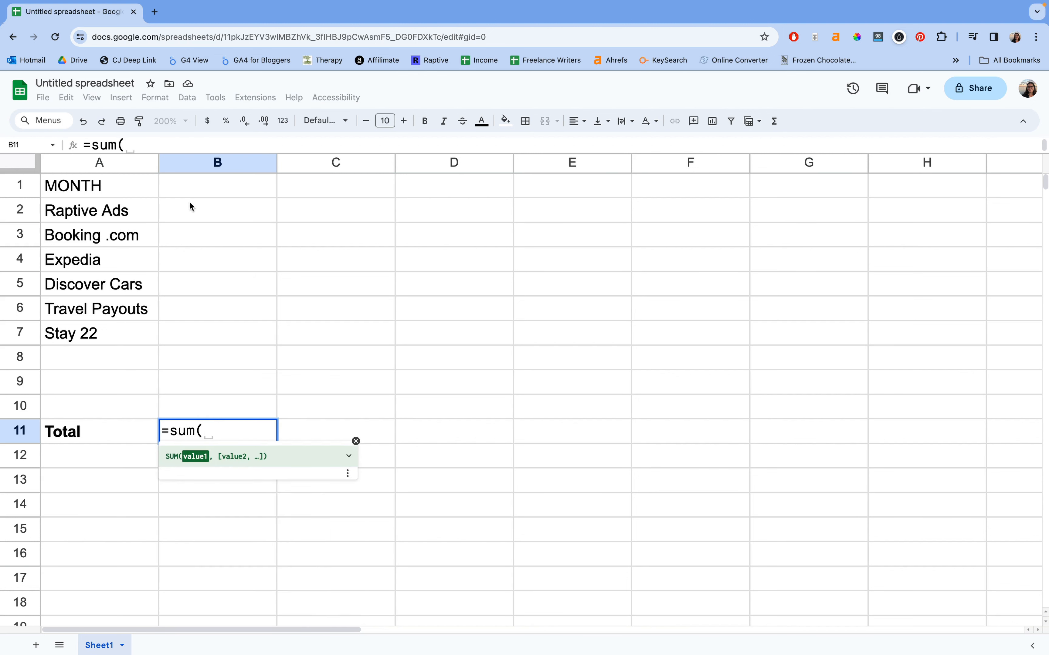
{"action": "left_click_drag", "start_coordinate": [202, 208], "coordinate": [202, 402]}
{"action": "type", "text": ")"}
{"action": "key", "text": "Return"}
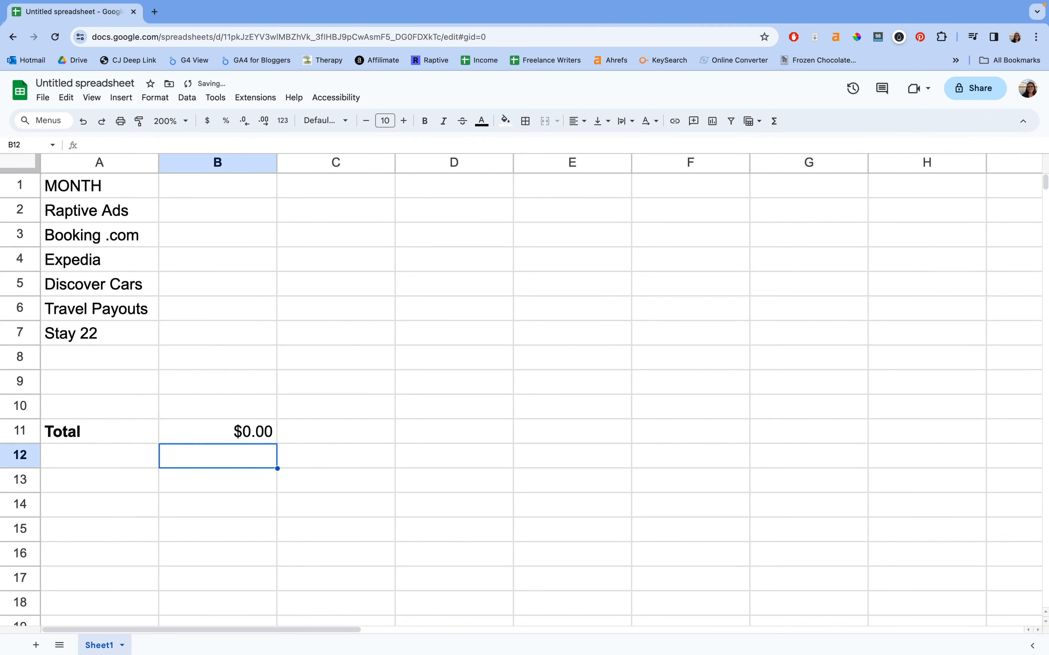
{"action": "left_click", "coordinate": [246, 437]}
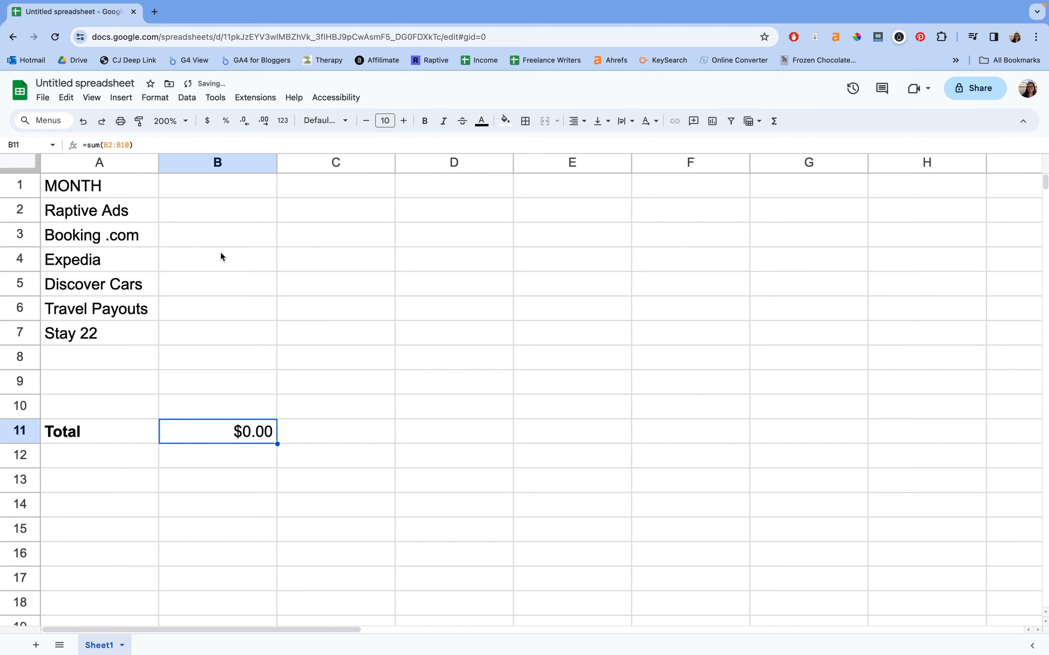
- Enter test amounts of 20 for Booking .com in B3 and 10 for Expedia in B4
{"action": "left_click", "coordinate": [224, 234]}
{"action": "type", "text": "20"}
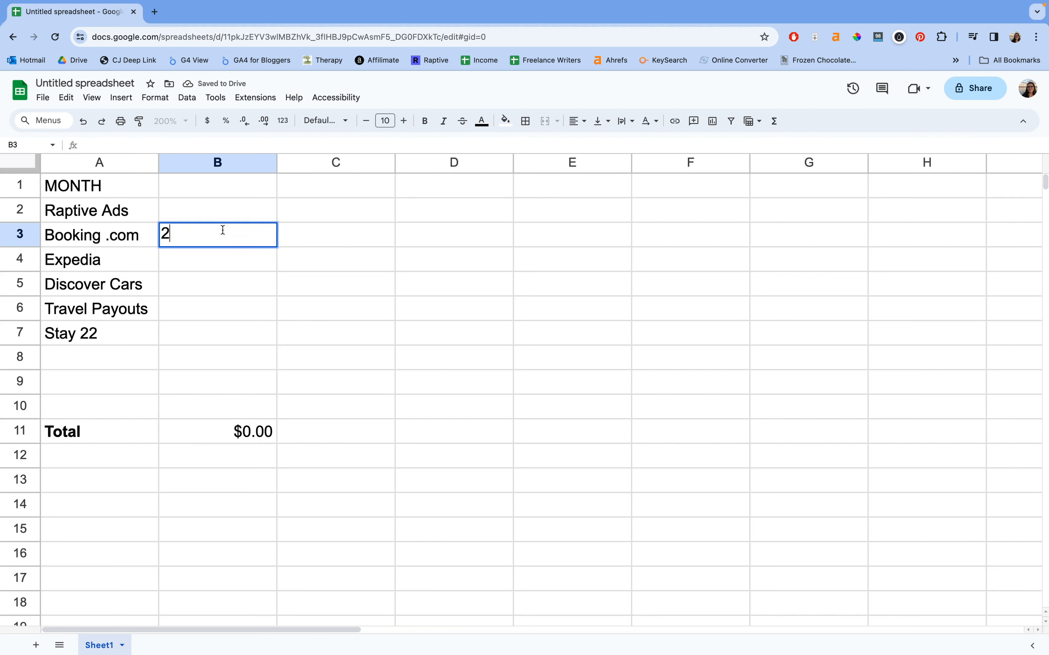
{"action": "key", "text": "Return"}
{"action": "type", "text": "10"}
{"action": "key", "text": "Return"}
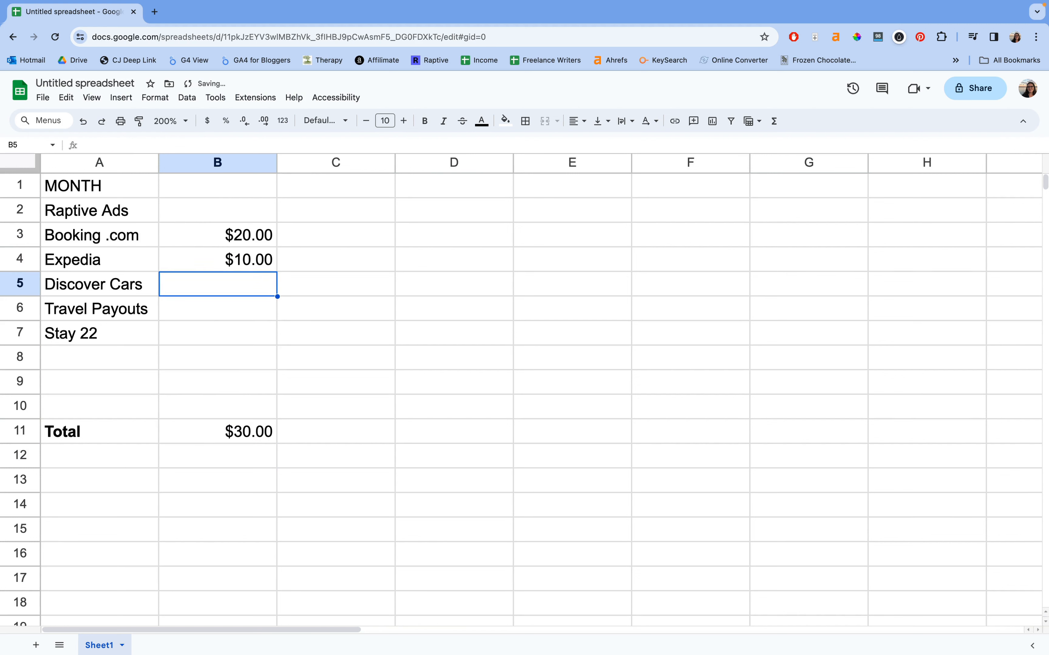
- Clear the test amounts beside Expedia and Booking .com
{"action": "key", "text": "Up"}
{"action": "key", "text": "Delete"}
{"action": "key", "text": "Up"}
{"action": "key", "text": "Delete"}
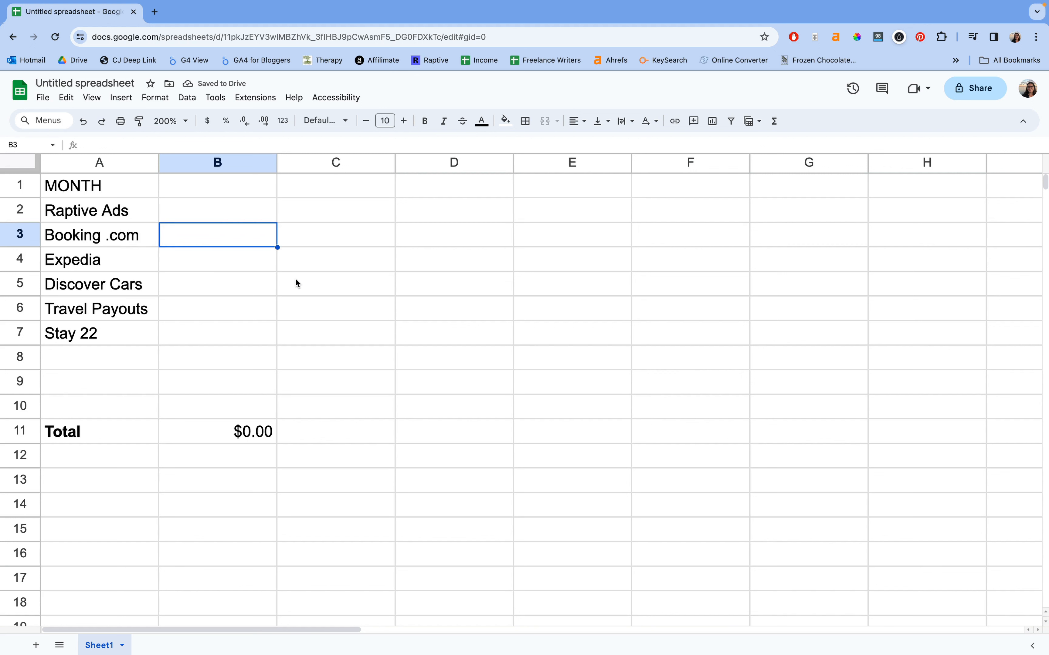
{"action": "left_click", "coordinate": [295, 280]}
- Enter the label GOAL in A13 and a goal amount of 100000 in B13
{"action": "left_click", "coordinate": [61, 485]}
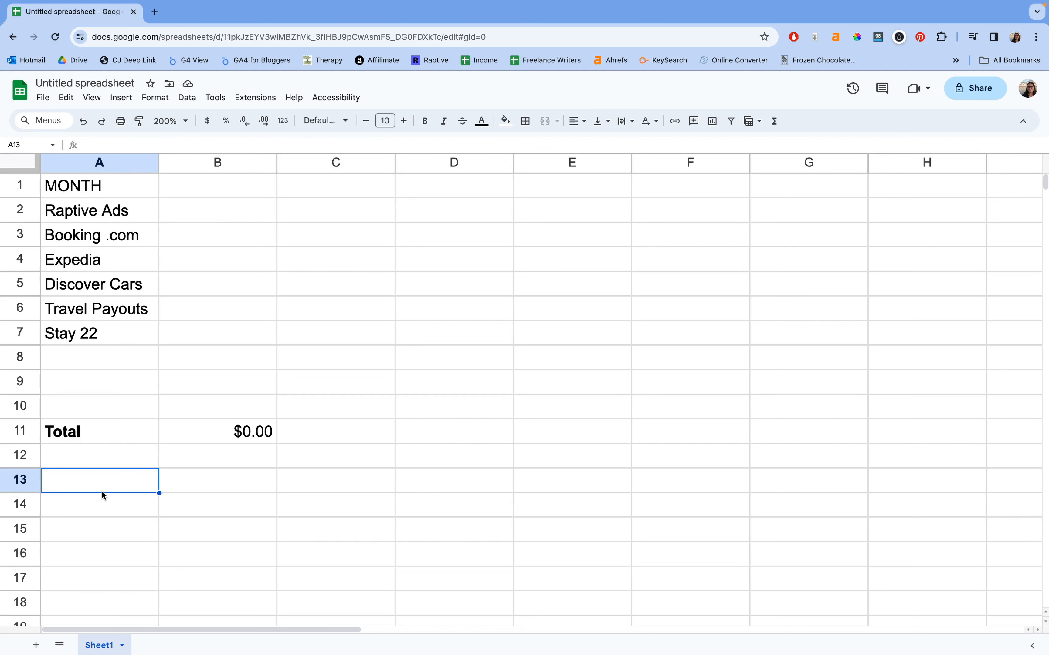
{"action": "type", "text": "GOAL"}
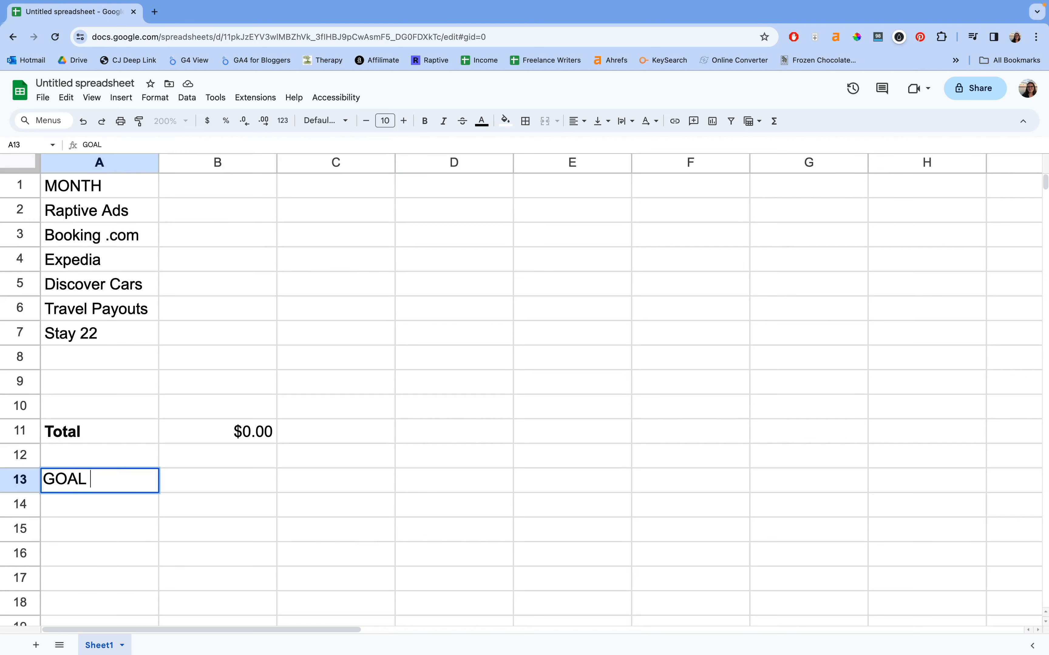
{"action": "key", "text": "Return"}
{"action": "key", "text": "Up"}
{"action": "key", "text": "Right"}
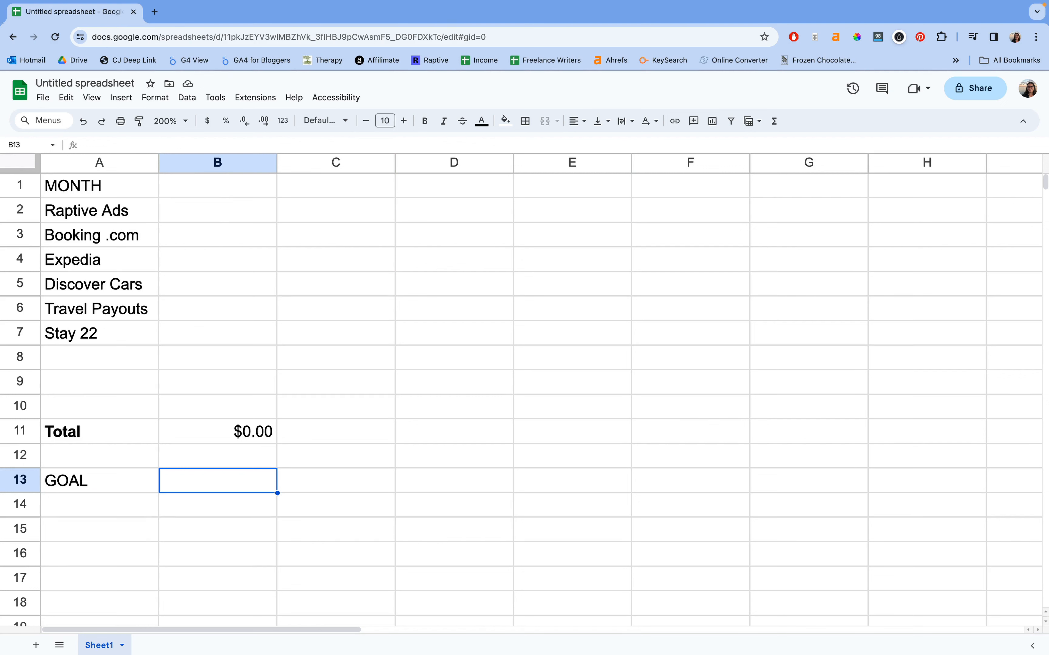
{"action": "type", "text": "100000"}
{"action": "key", "text": "Return"}
{"action": "key", "text": "Up"}
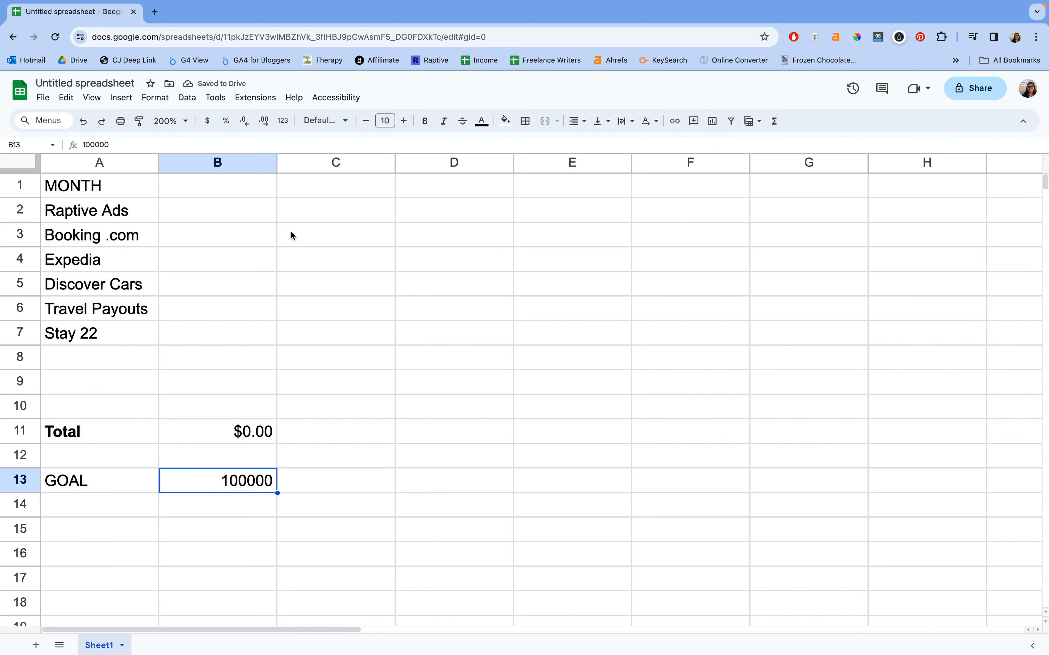
- Add the label To Go in A14 below GOAL
{"action": "key", "text": "Down"}
{"action": "key", "text": "Left"}
{"action": "type", "text": "To Go"}
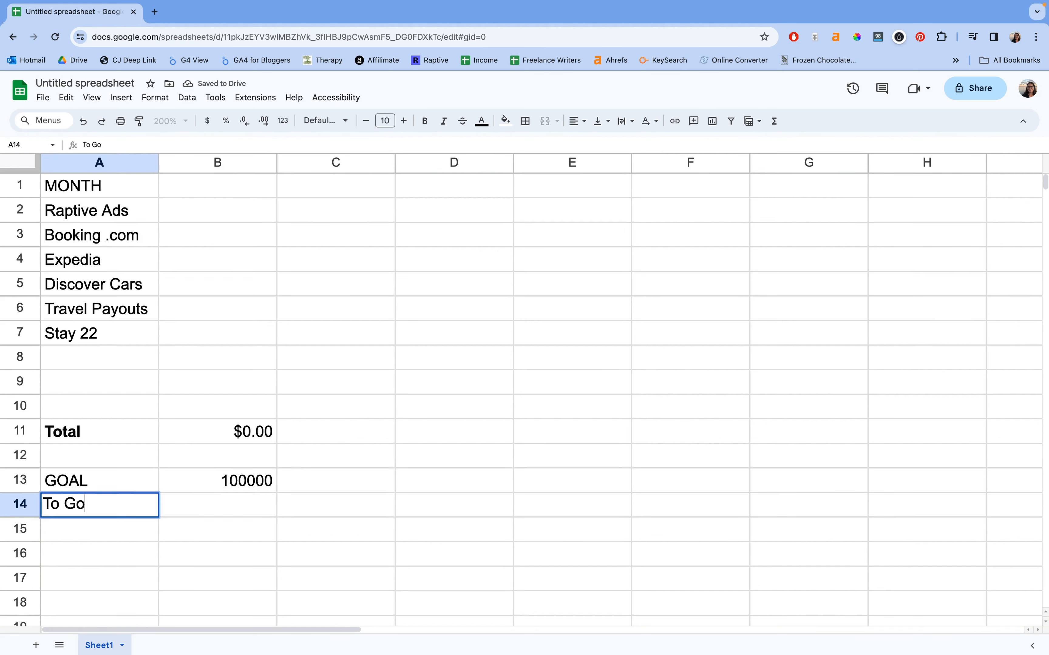
{"action": "key", "text": "Return"}
- Enter the formula =B13-B11 in B14 to subtract the income total from the goal
{"action": "key", "text": "Up"}
{"action": "key", "text": "Right"}
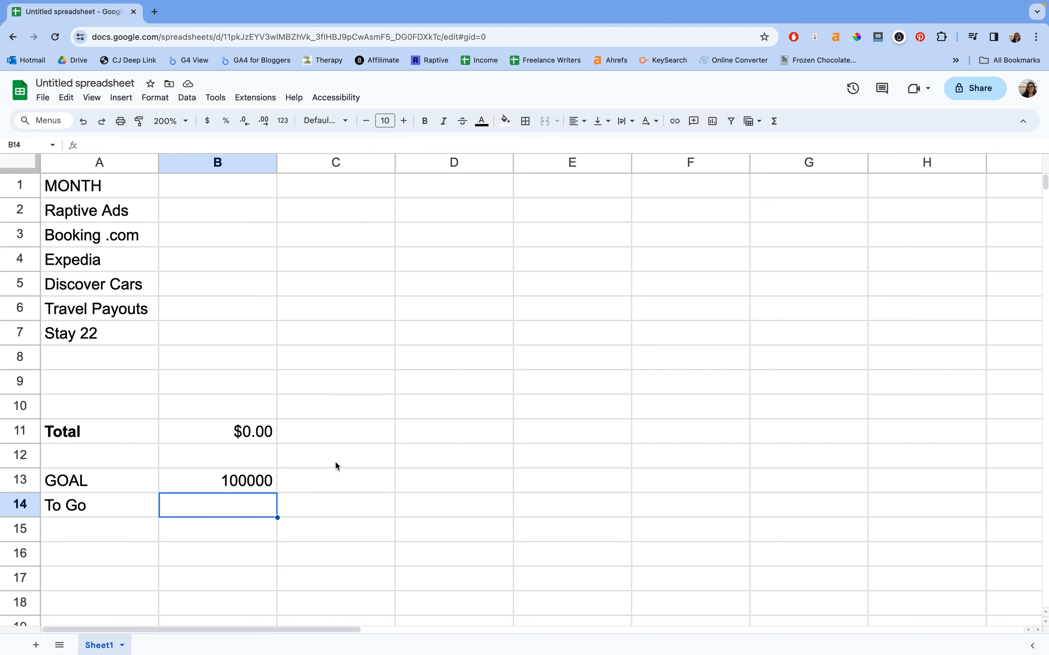
{"action": "type", "text": "="}
{"action": "left_click", "coordinate": [231, 476]}
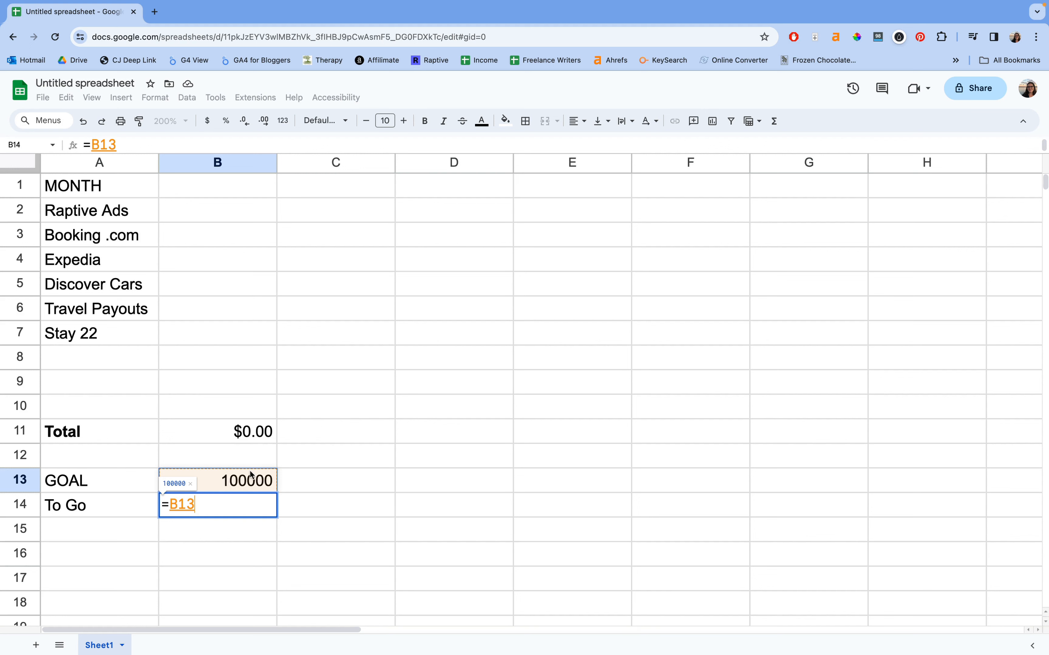
{"action": "type", "text": "-"}
{"action": "left_click", "coordinate": [265, 433]}
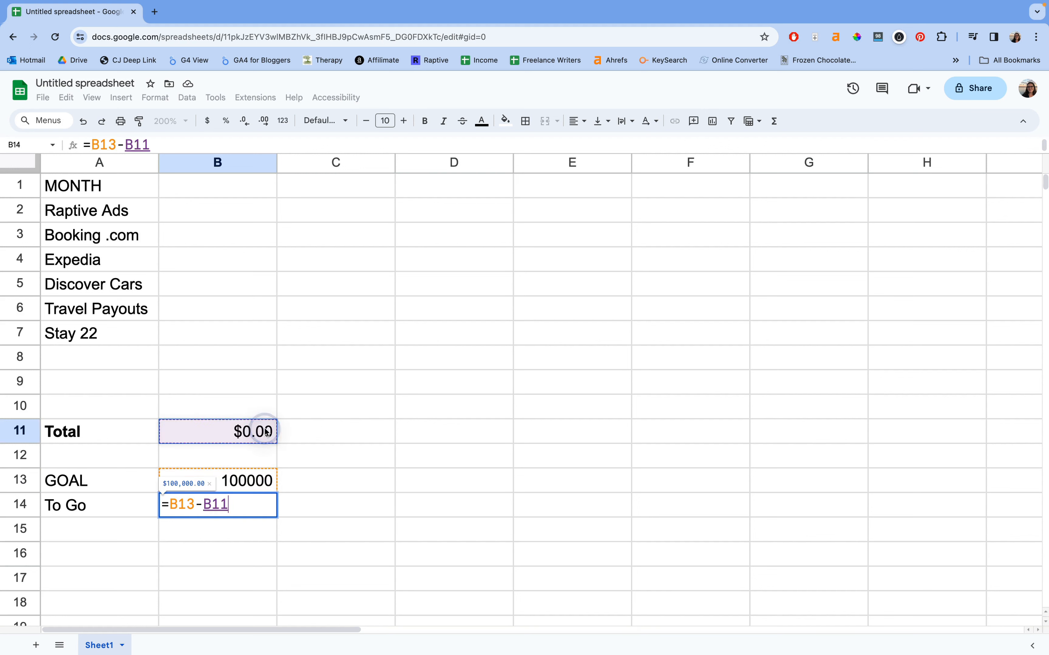
{"action": "key", "text": "Return"}
{"action": "left_click", "coordinate": [222, 512]}
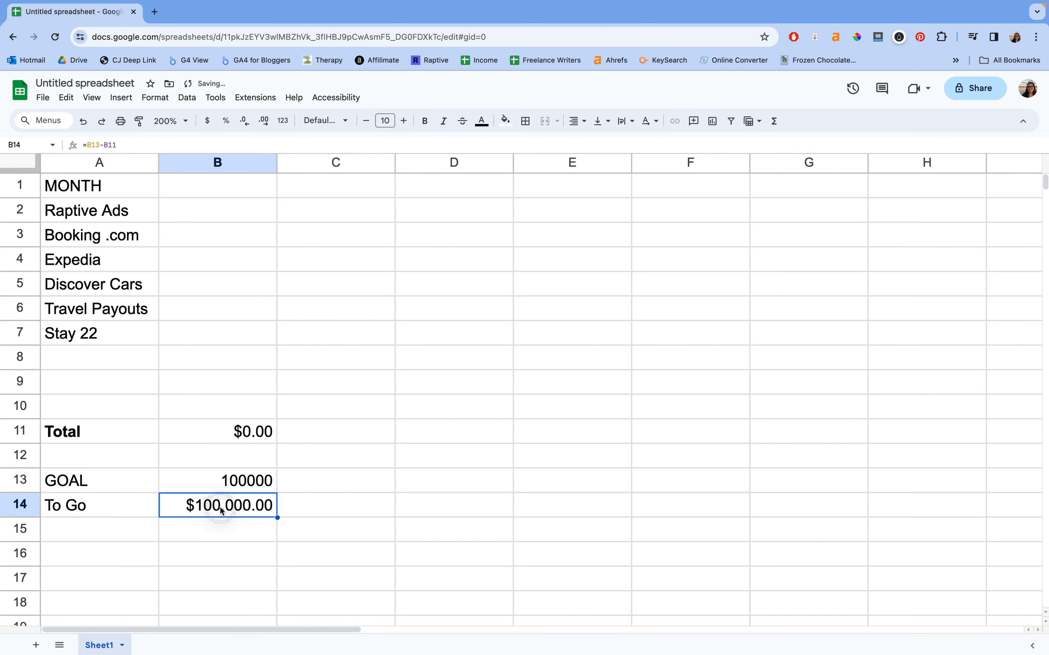
- Test the formulas with an amount of 20 for Travel Payouts in B6, and clear that amount again
{"action": "left_click", "coordinate": [234, 308]}
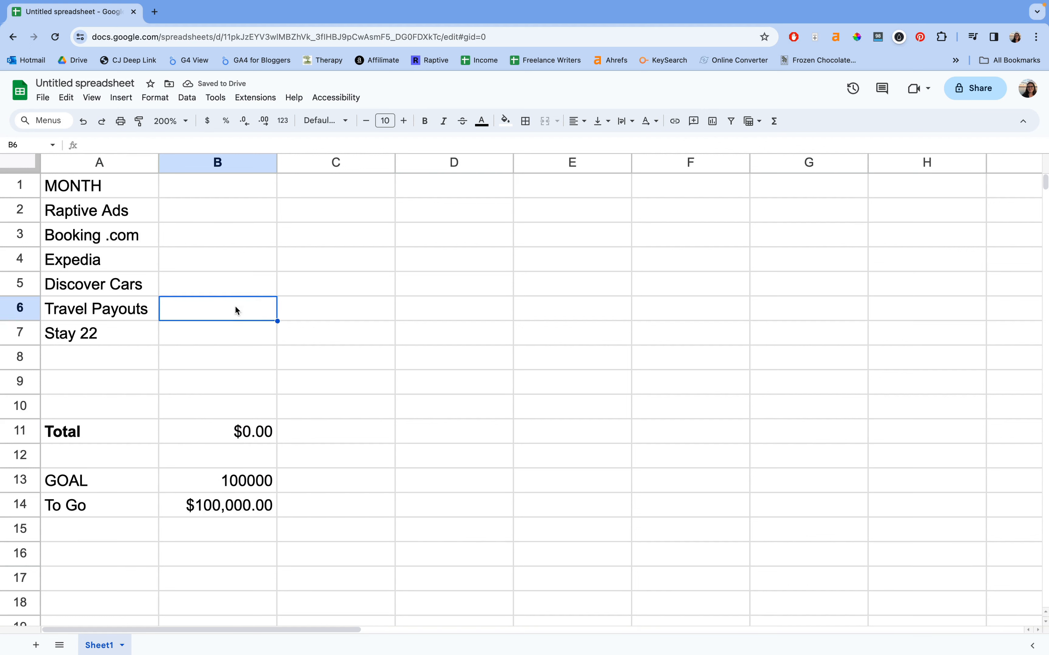
{"action": "type", "text": "20"}
{"action": "key", "text": "Return"}
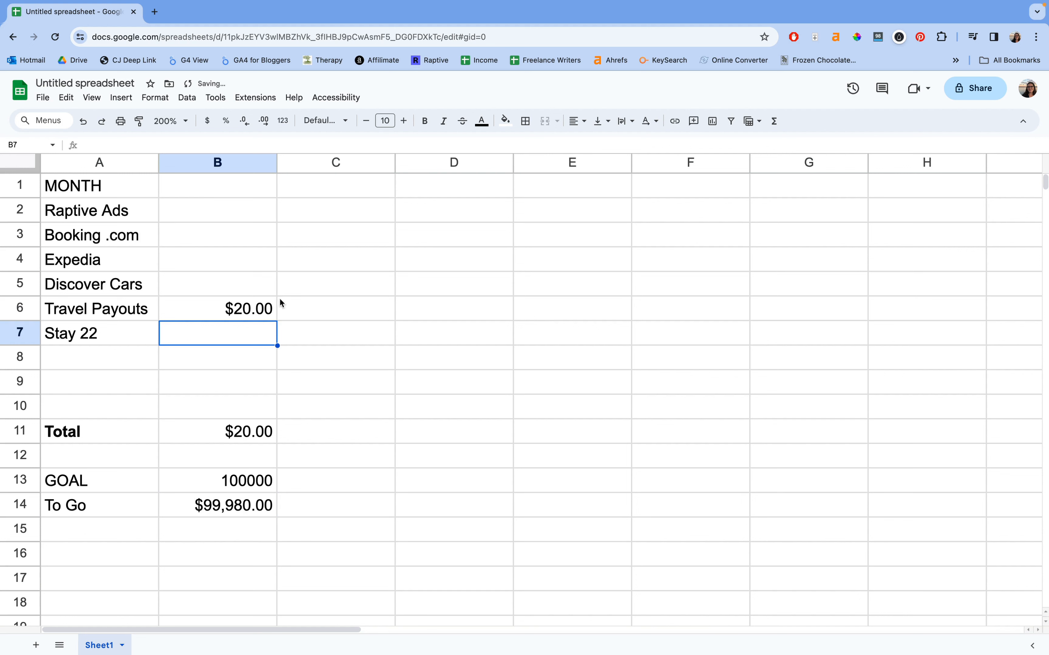
{"action": "left_click", "coordinate": [234, 310]}
{"action": "key", "text": "Delete"}
{"action": "left_click", "coordinate": [306, 392]}
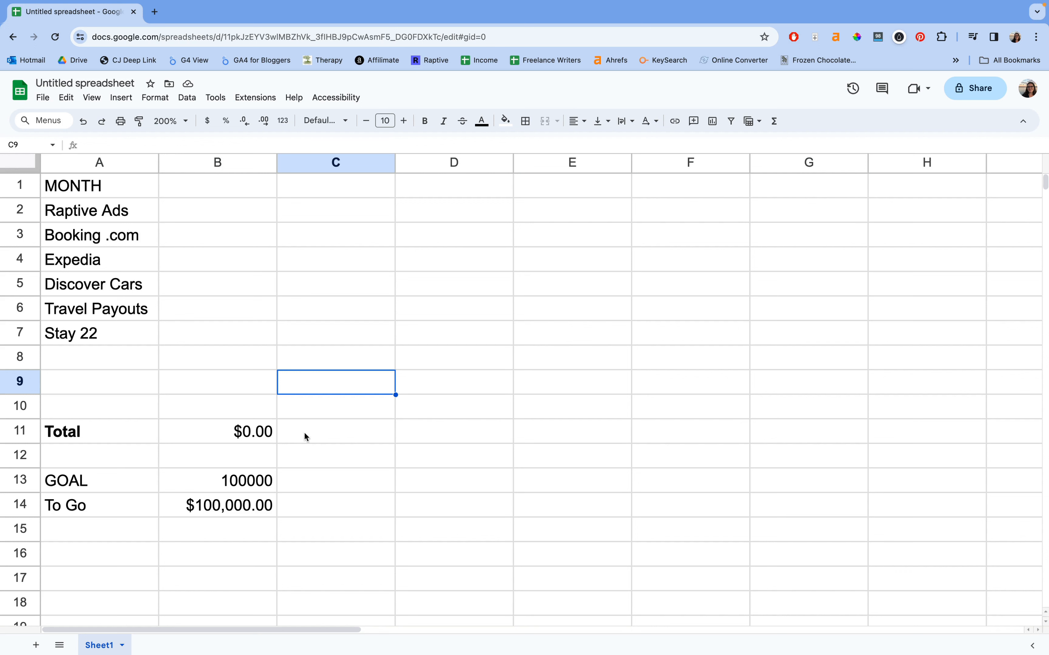
{"action": "left_click", "coordinate": [257, 479]}
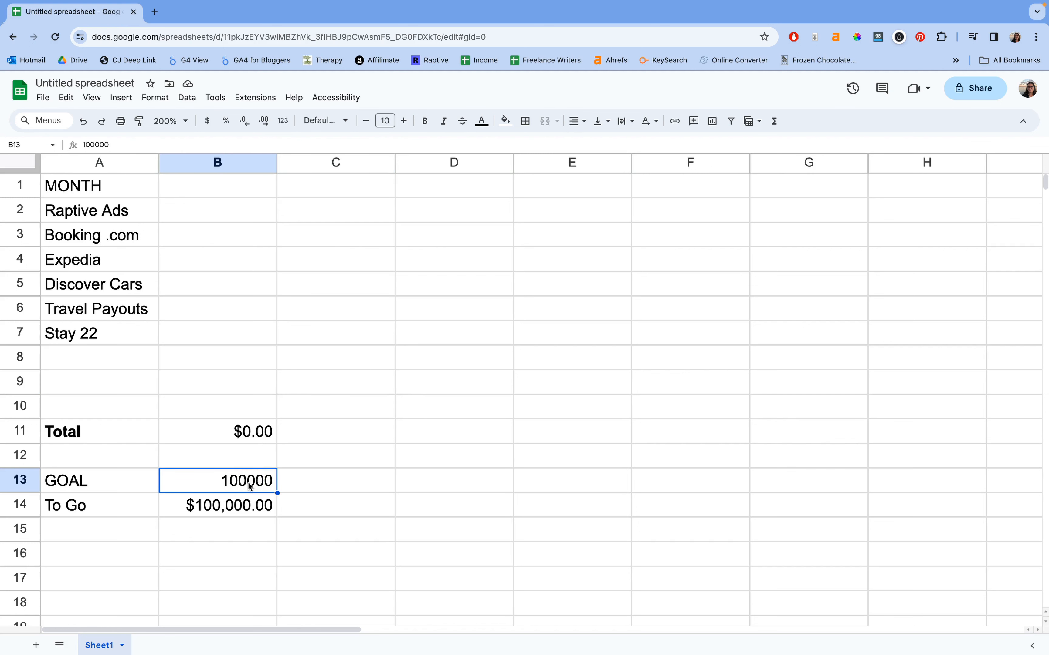
{"action": "left_click", "coordinate": [305, 483]}
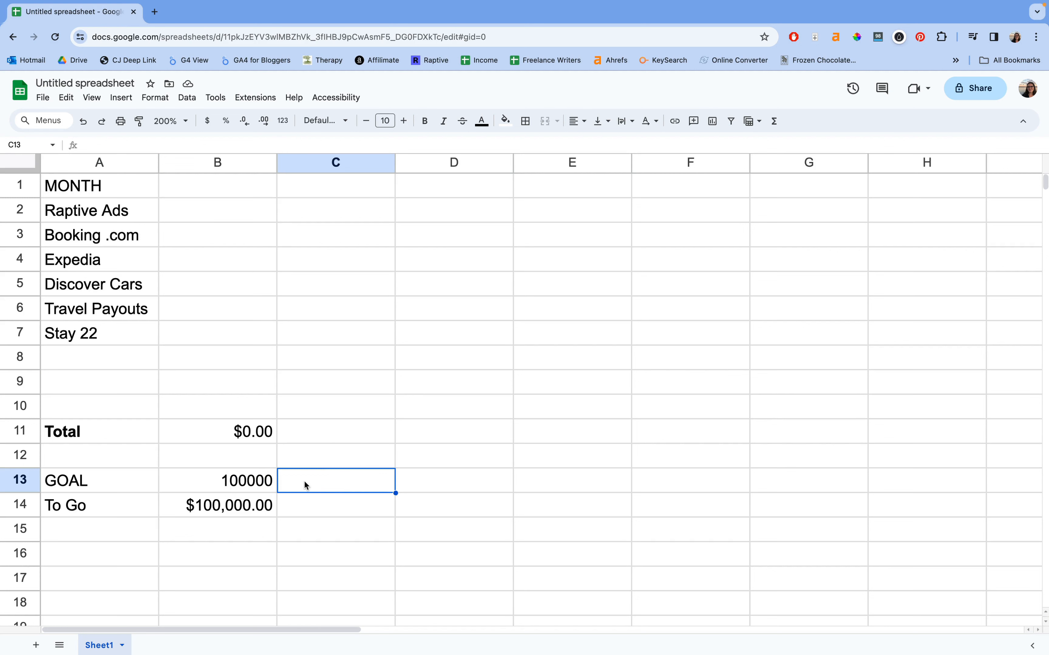
{"action": "left_click", "coordinate": [426, 428]}
- Enter the label "Monthly Goal =" in D10 and the amount 10000 in E10
{"action": "left_click", "coordinate": [433, 415]}
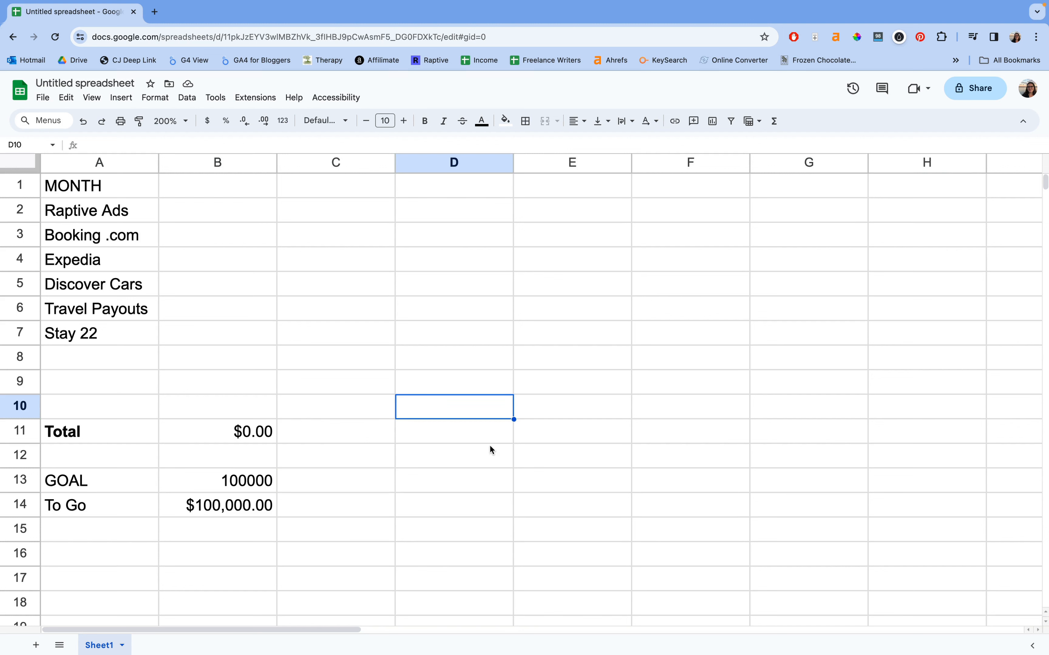
{"action": "type", "text": "Monthly Go"}
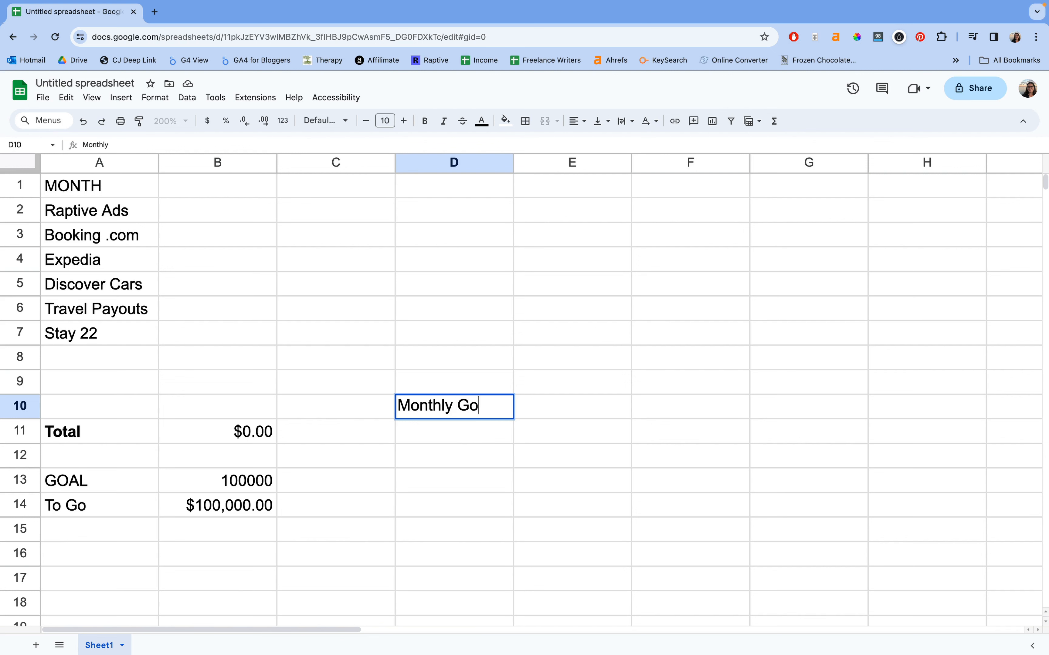
{"action": "type", "text": "al ="}
{"action": "key", "text": "Tab"}
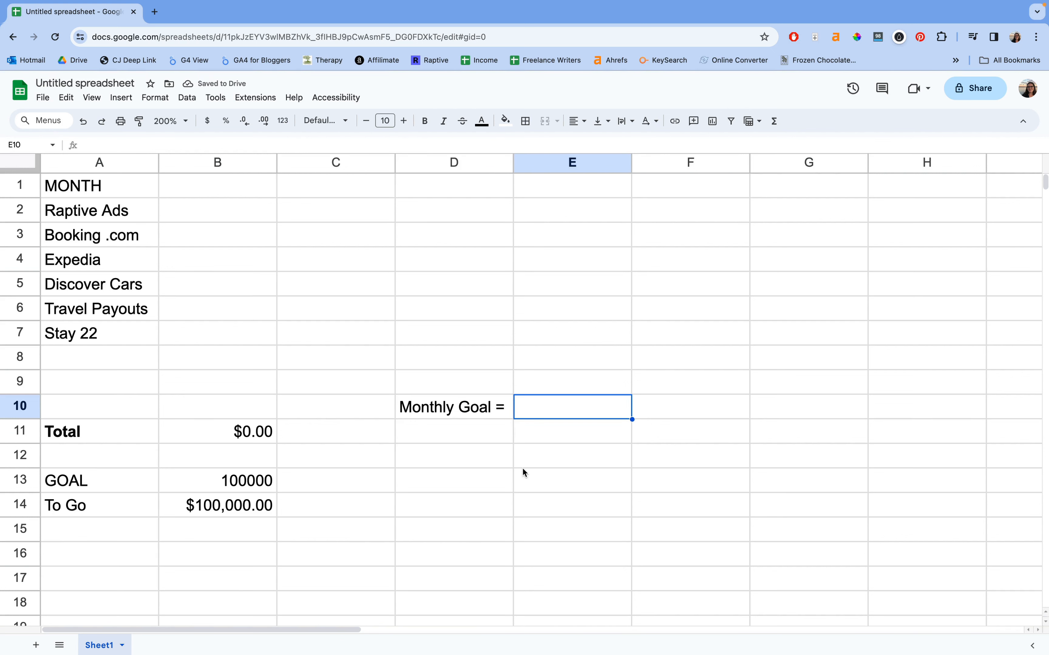
{"action": "type", "text": "10000"}
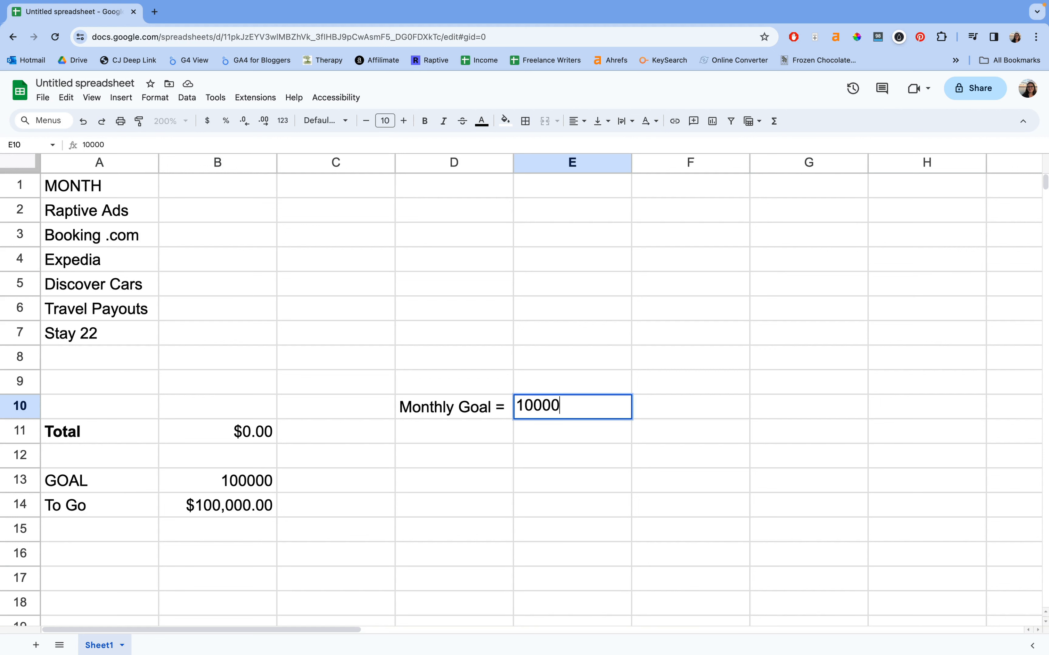
{"action": "key", "text": "Return"}
- Add the label To Go in D11 below the monthly goal label
{"action": "key", "text": "Left"}
{"action": "type", "text": "To Go"}
{"action": "key", "text": "Return"}
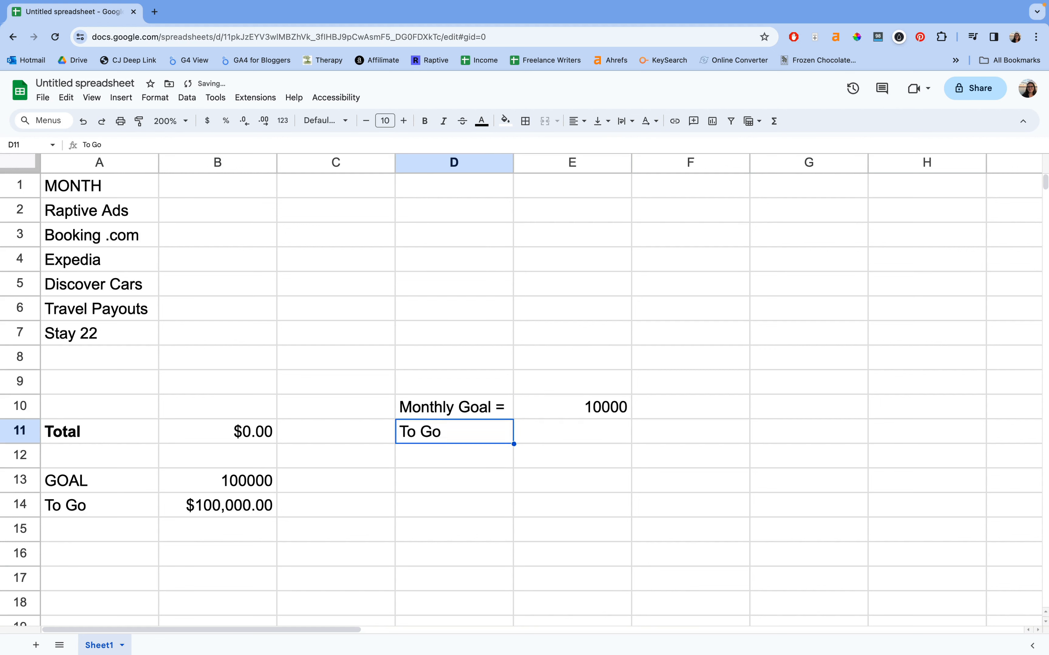
- Remove the equals sign from the label in D10 so it reads Monthly Goal
{"action": "key", "text": "Up"}
{"action": "key", "text": "Right"}
{"action": "double_click", "coordinate": [499, 412]}
{"action": "key", "text": "BackSpace"}
{"action": "key", "text": "BackSpace"}
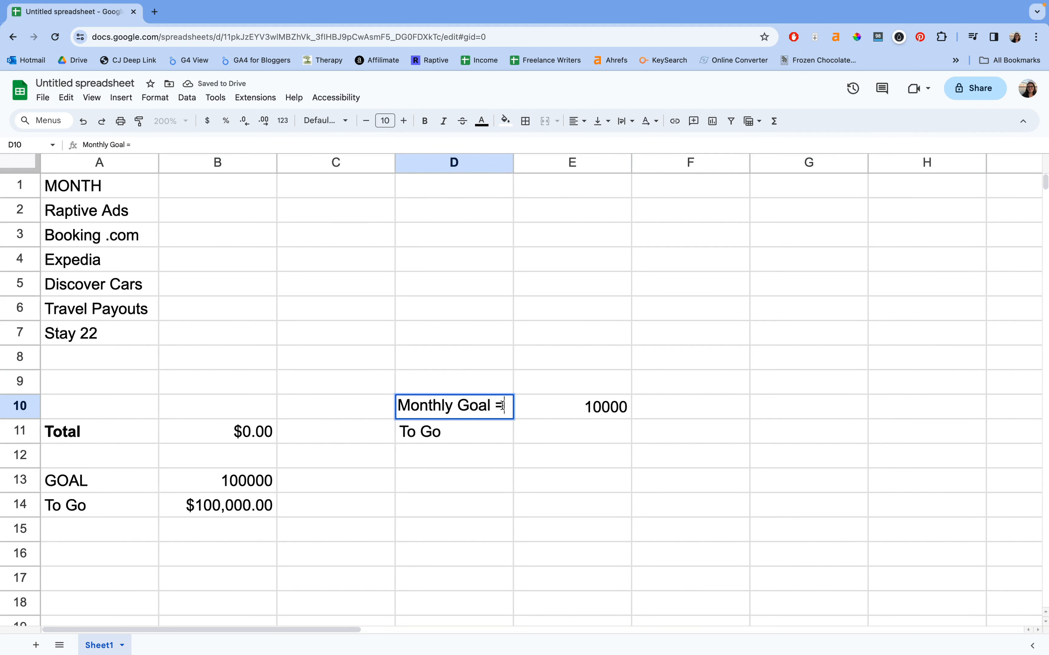
{"action": "key", "text": "Return"}
- Enter the formula =E10-B11 in E11 to subtract the income total from the monthly goal
{"action": "left_click", "coordinate": [569, 424]}
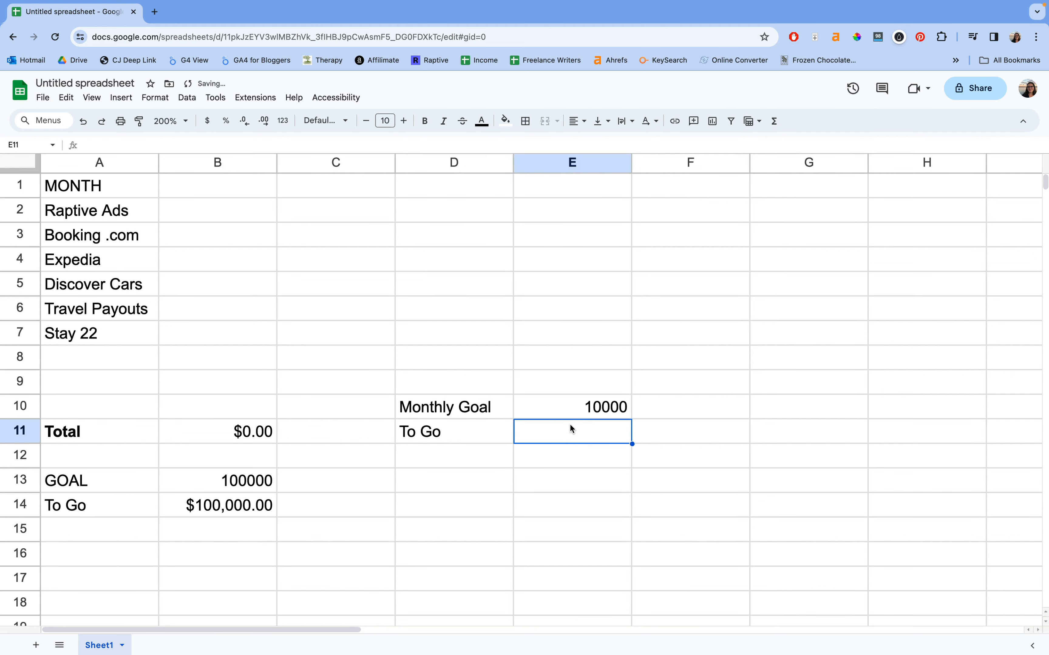
{"action": "type", "text": "="}
{"action": "left_click", "coordinate": [559, 403]}
{"action": "type", "text": "-"}
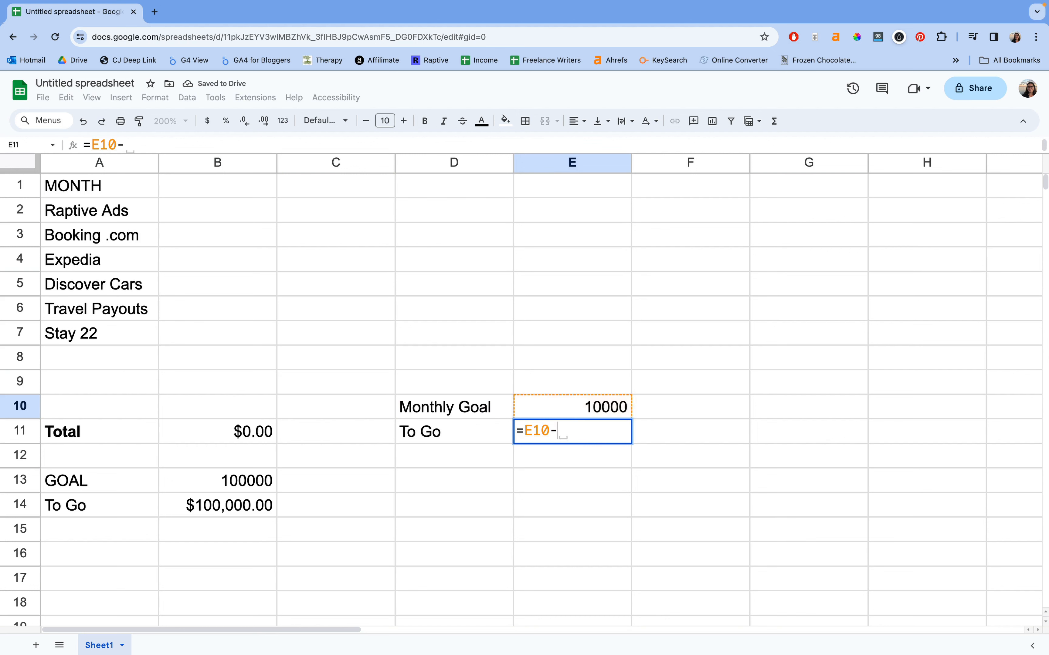
{"action": "left_click", "coordinate": [241, 440]}
{"action": "key", "text": "Return"}
{"action": "left_click", "coordinate": [582, 439]}
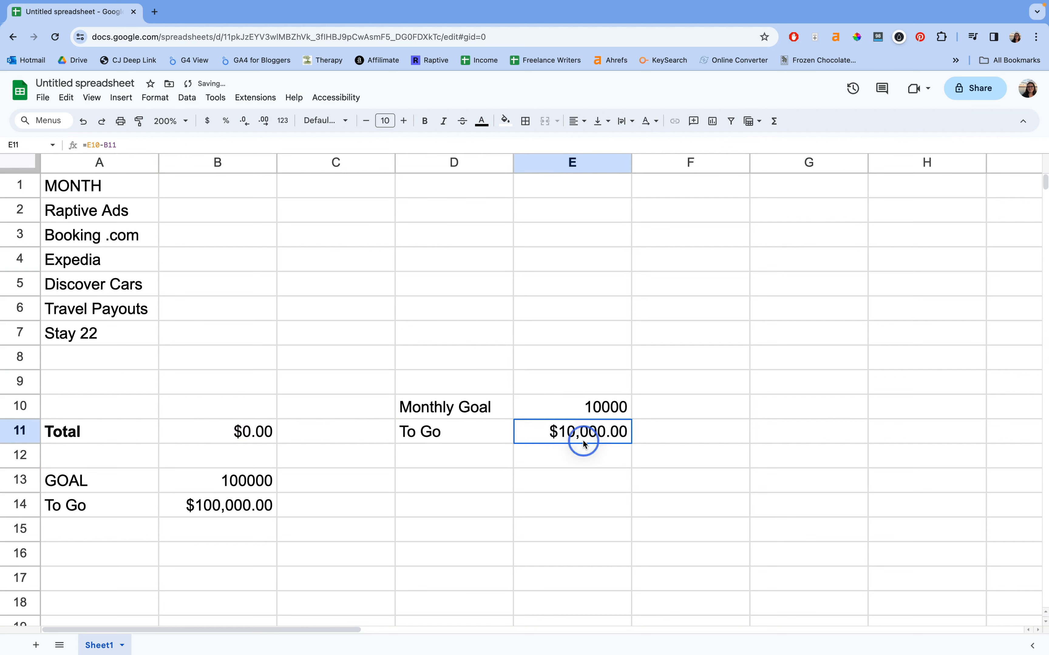
- Format the monthly goal amount in E10 and the GOAL amount in B13 as currency
{"action": "left_click", "coordinate": [570, 407]}
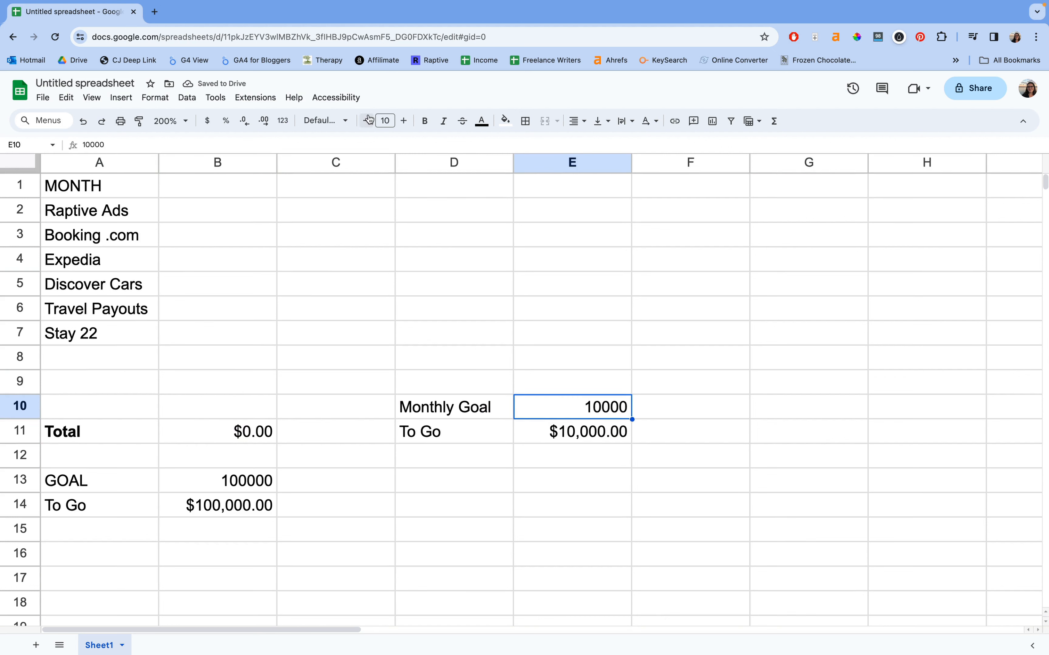
{"action": "left_click", "coordinate": [207, 121]}
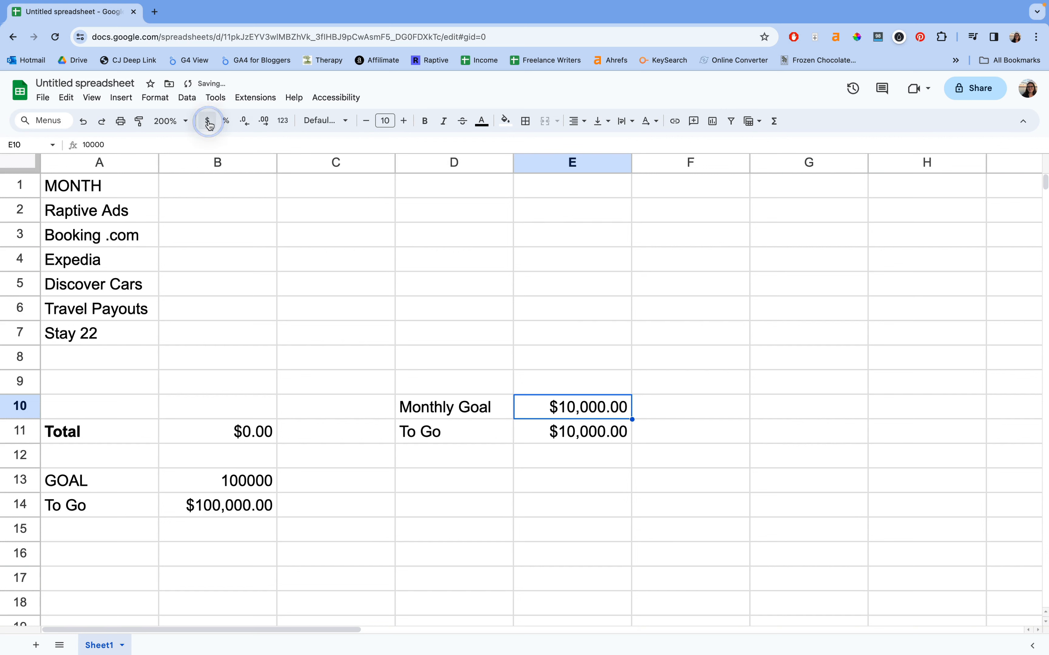
{"action": "left_click", "coordinate": [240, 480]}
{"action": "left_click", "coordinate": [208, 121]}
{"action": "left_click", "coordinate": [353, 338]}
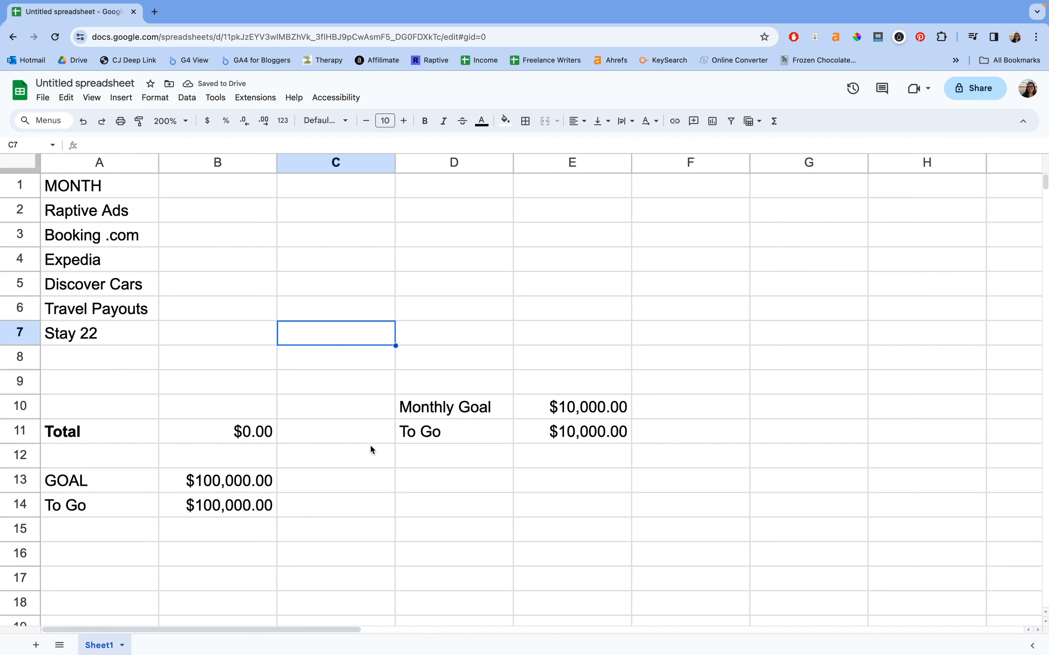
{"action": "left_click", "coordinate": [200, 482]}
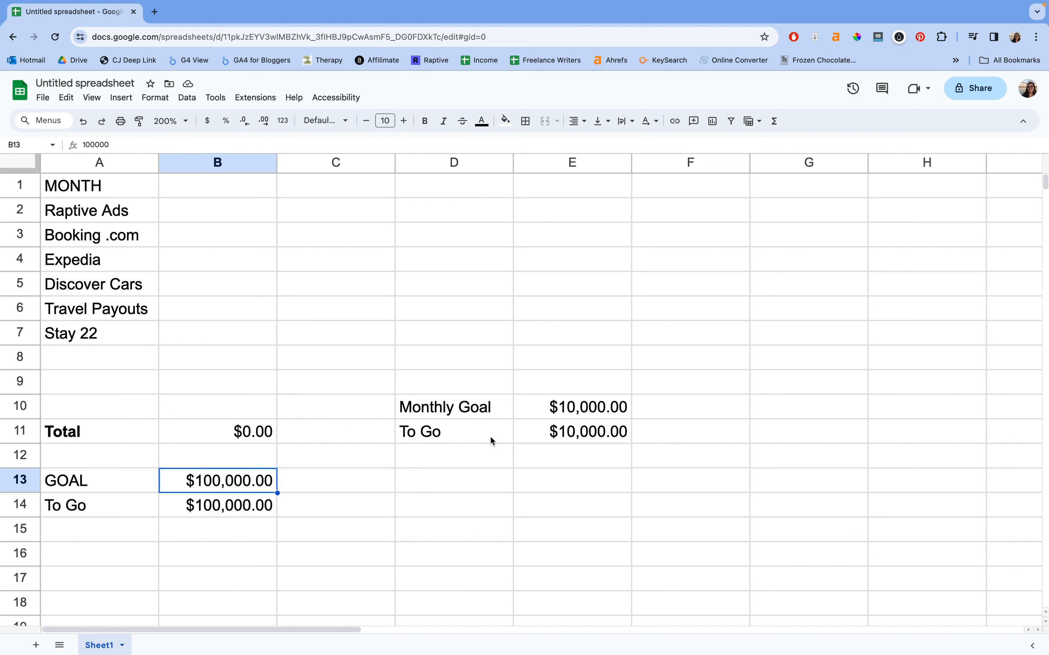
- Duplicate Sheet1 to create a second monthly income sheet
{"action": "left_click", "coordinate": [340, 454]}
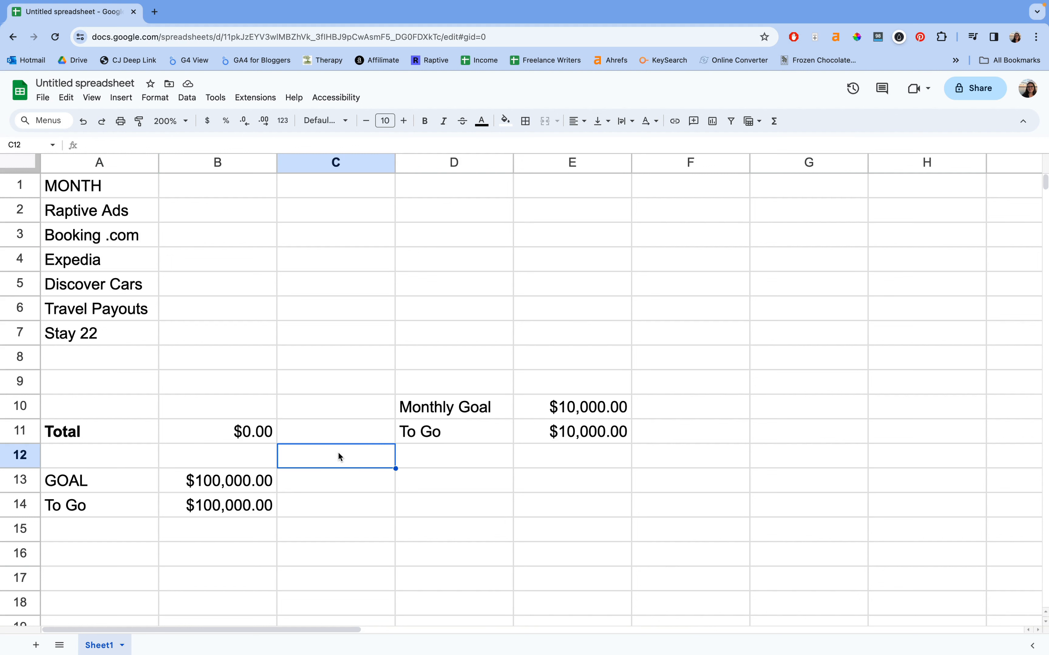
{"action": "left_click", "coordinate": [99, 649]}
{"action": "right_click", "coordinate": [98, 649]}
{"action": "left_click", "coordinate": [133, 466]}
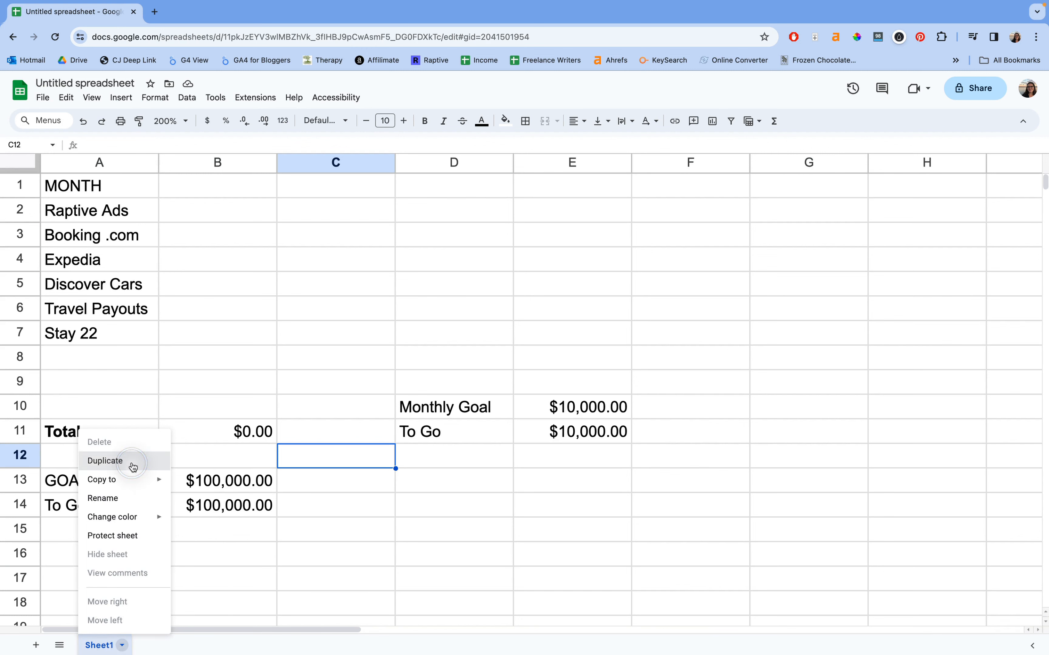
- Replace the MONTH heading in A1 of Sheet1 with January
{"action": "left_click", "coordinate": [108, 647]}
{"action": "left_click", "coordinate": [114, 187]}
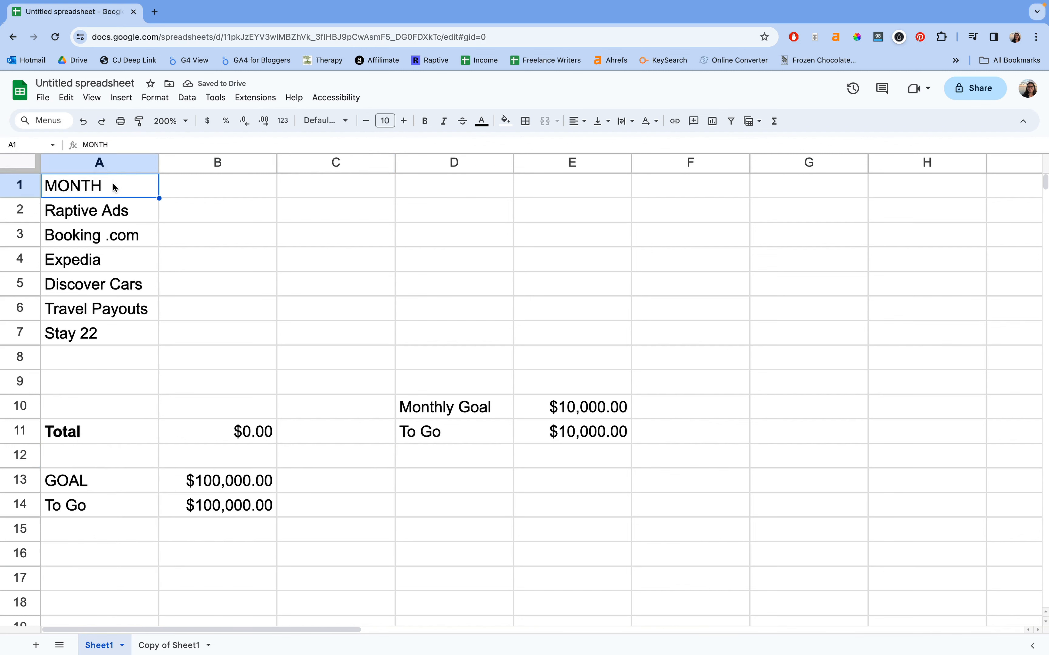
{"action": "double_click", "coordinate": [112, 184]}
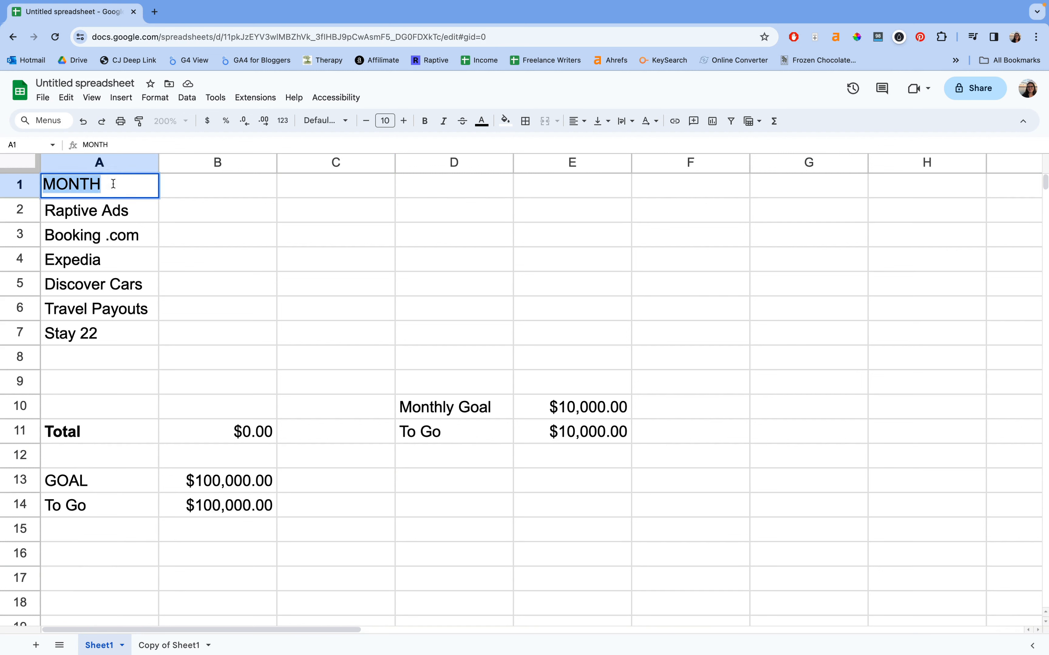
{"action": "type", "text": "January"}
{"action": "key", "text": "Return"}
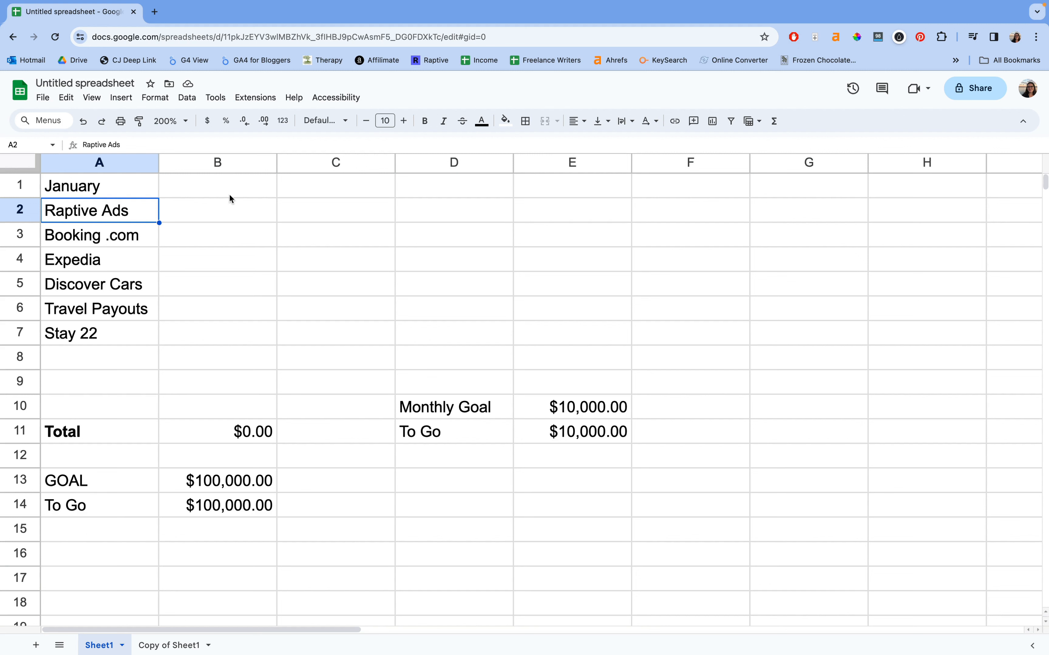
- Replace the MONTH heading in A1 of the duplicated sheet with February
{"action": "left_click", "coordinate": [177, 645]}
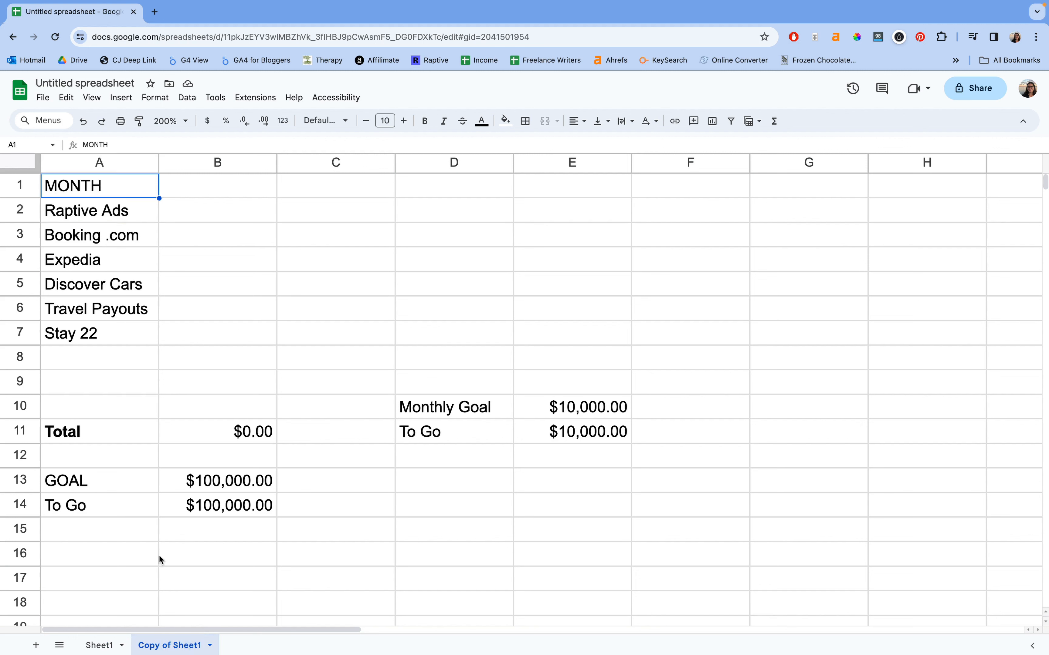
{"action": "double_click", "coordinate": [111, 209]}
{"action": "double_click", "coordinate": [103, 189]}
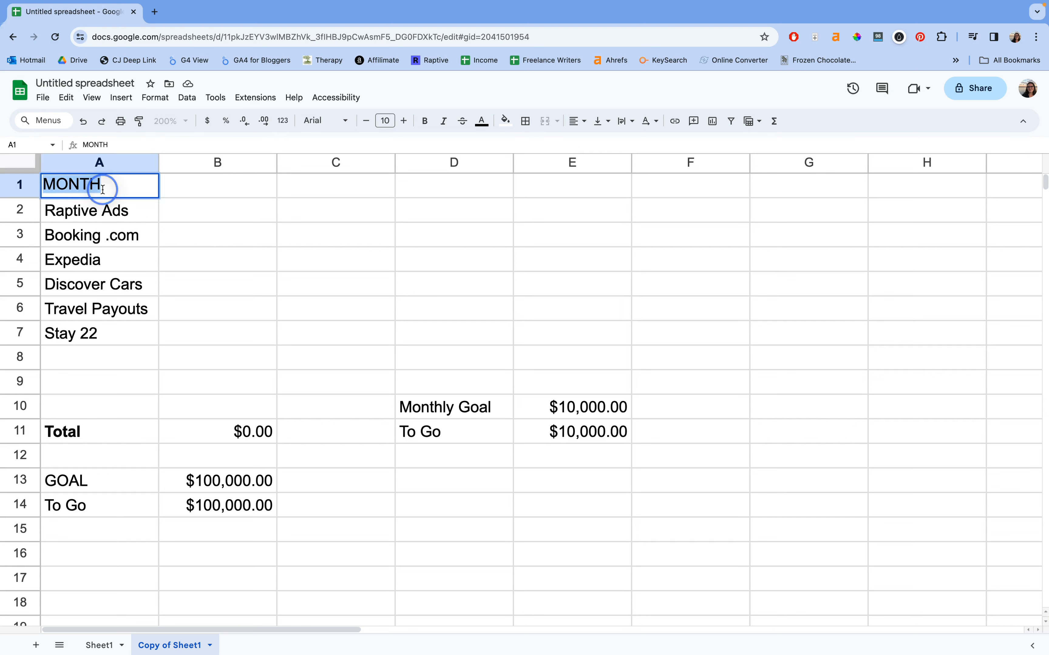
{"action": "type", "text": "February"}
{"action": "key", "text": "Return"}
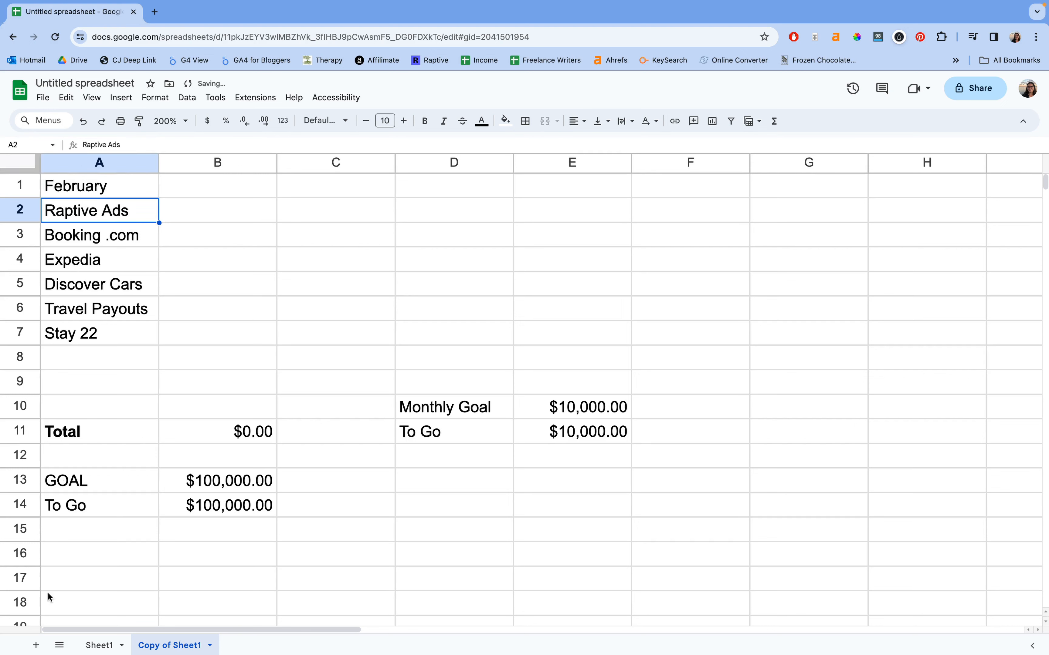
- Rename Sheet1 to January and its copy to February
{"action": "double_click", "coordinate": [94, 646]}
{"action": "type", "text": "Ja"}
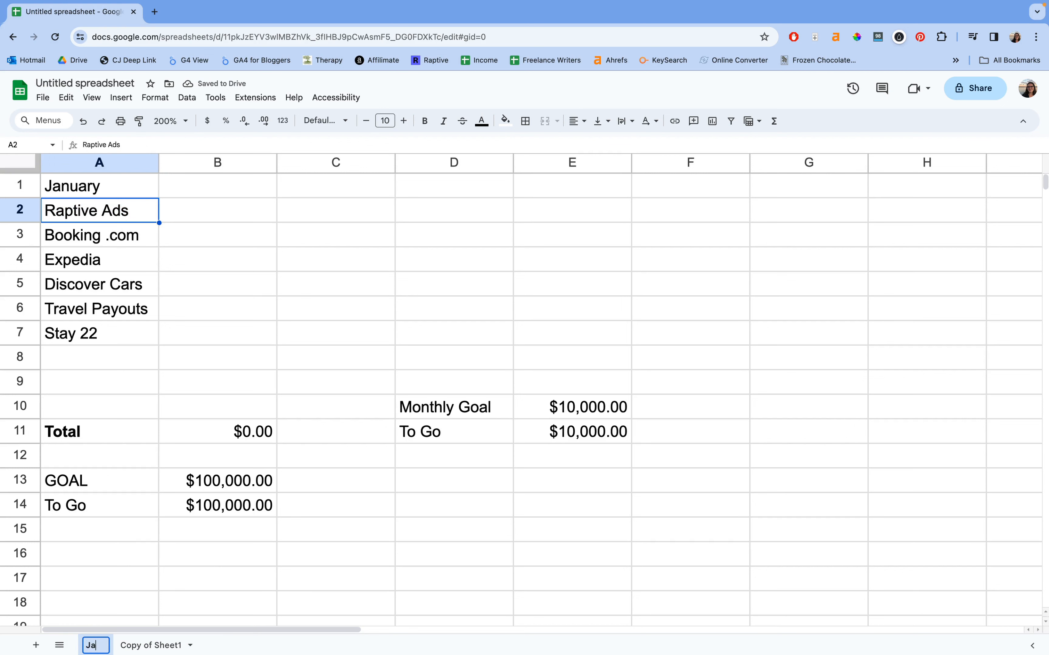
{"action": "type", "text": "nuary"}
{"action": "key", "text": "Return"}
{"action": "left_click", "coordinate": [165, 645]}
{"action": "double_click", "coordinate": [197, 643]}
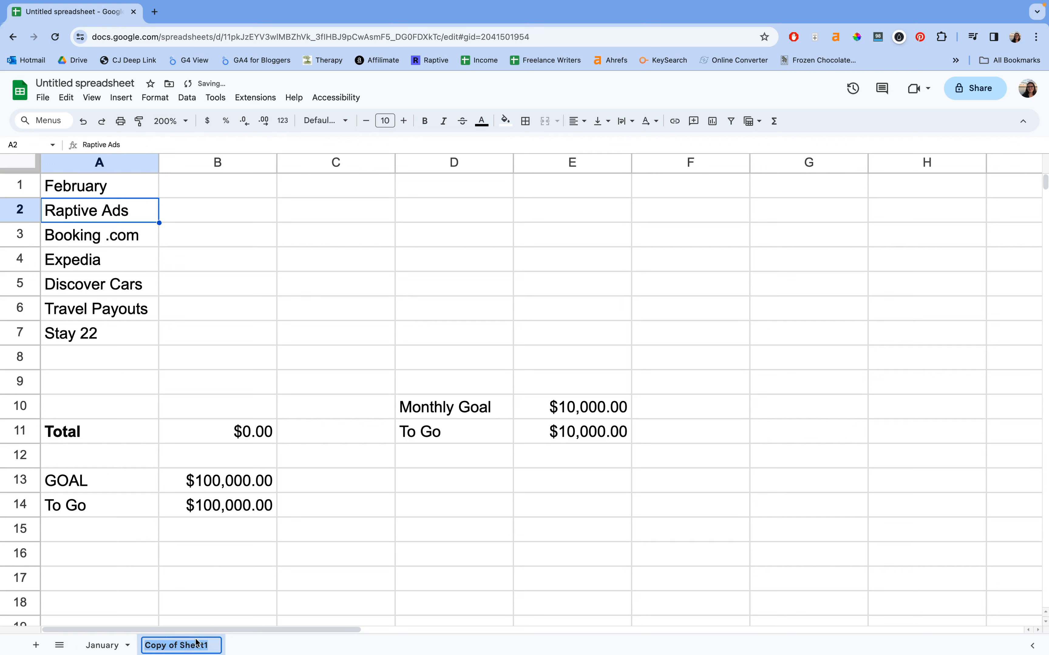
{"action": "type", "text": "February"}
{"action": "key", "text": "Return"}
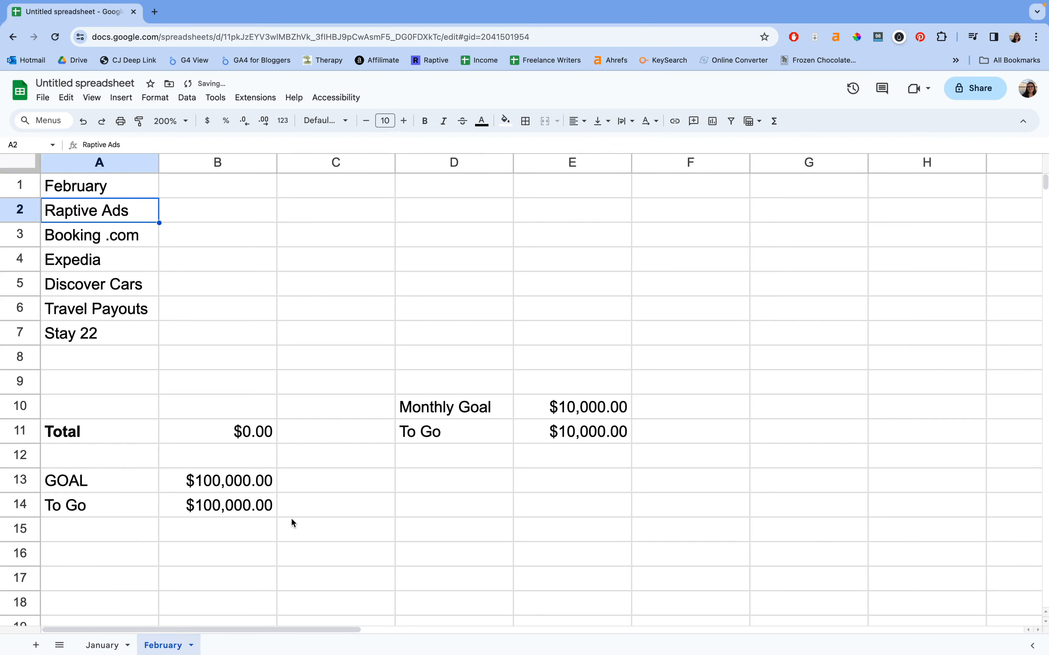
- Extend the February sheet's overall To Go formula in B14 to =B13-B11-January!B11 so it also subtracts January's total
{"action": "left_click", "coordinate": [326, 259]}
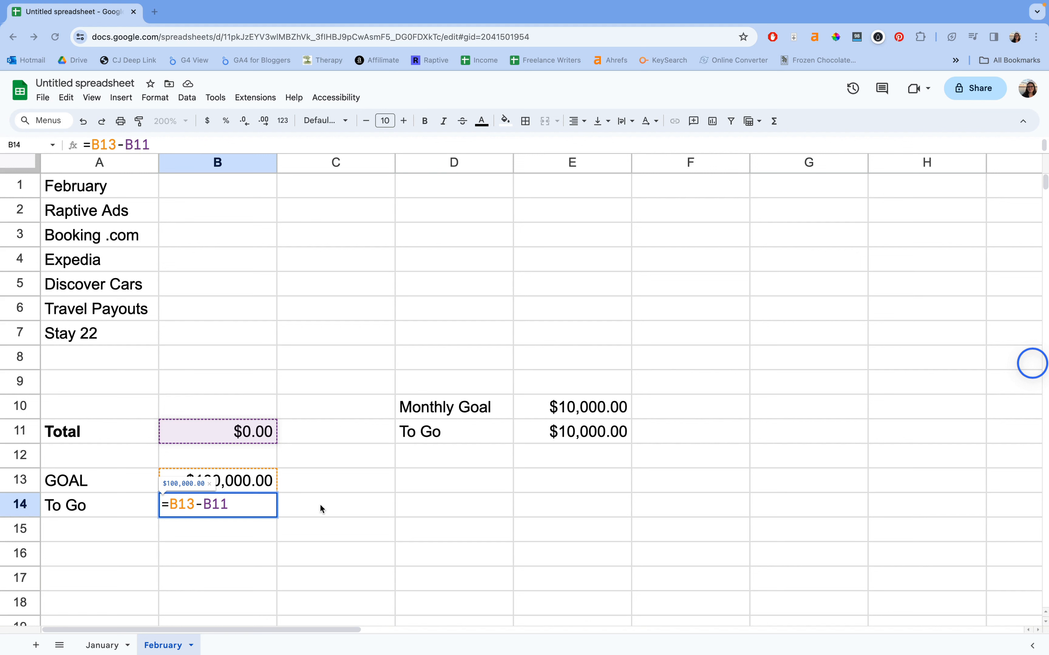
{"action": "type", "text": "-"}
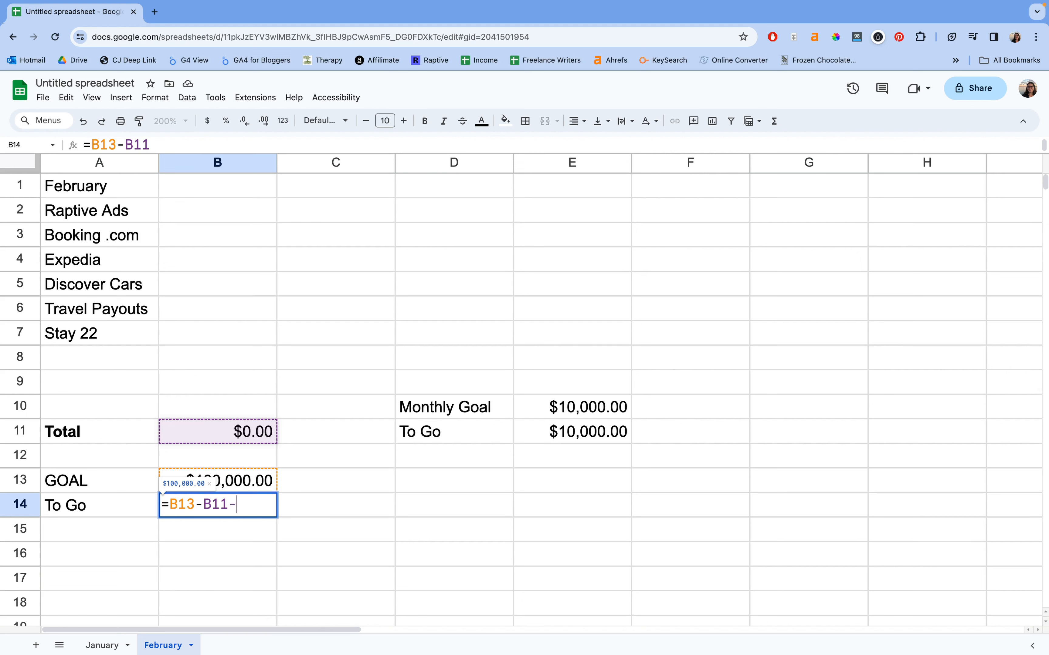
{"action": "left_click", "coordinate": [106, 645]}
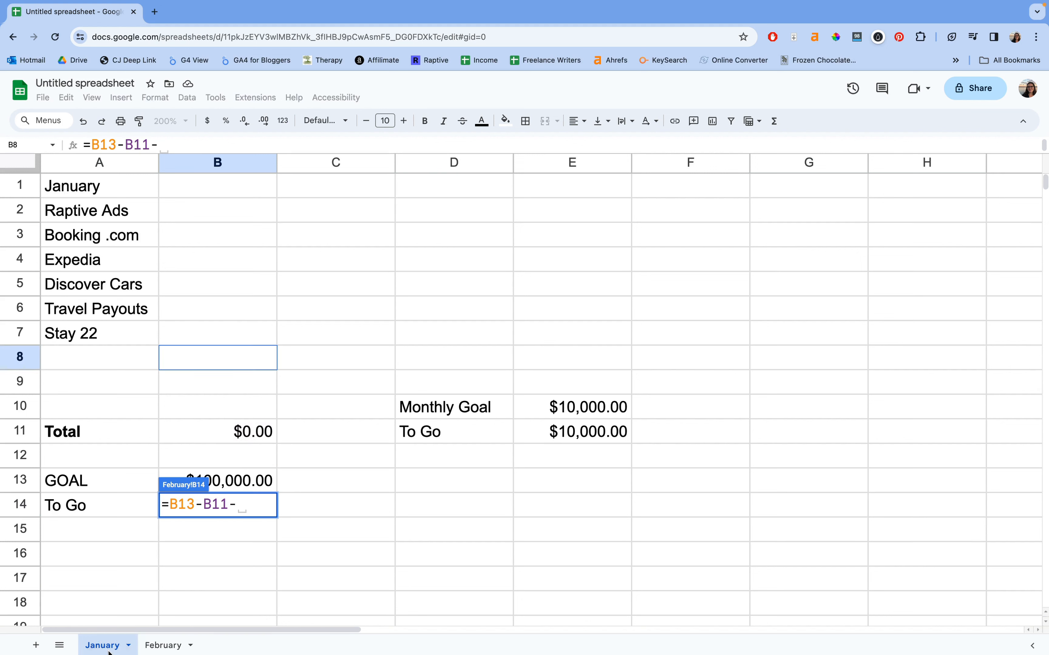
{"action": "left_click", "coordinate": [238, 437]}
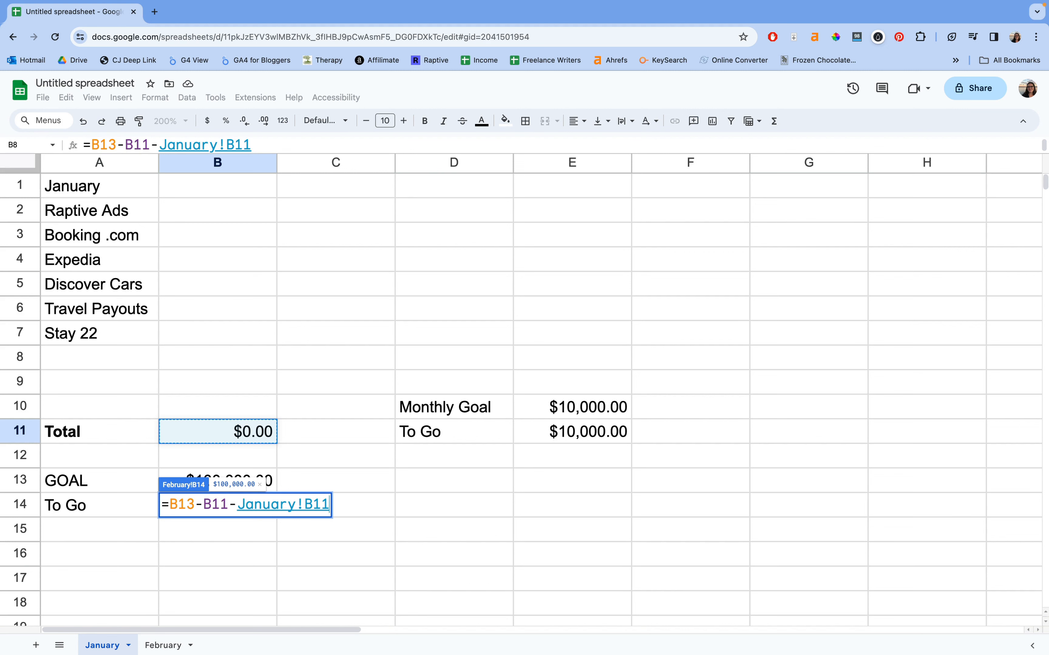
{"action": "key", "text": "Return"}
{"action": "left_click", "coordinate": [247, 487]}
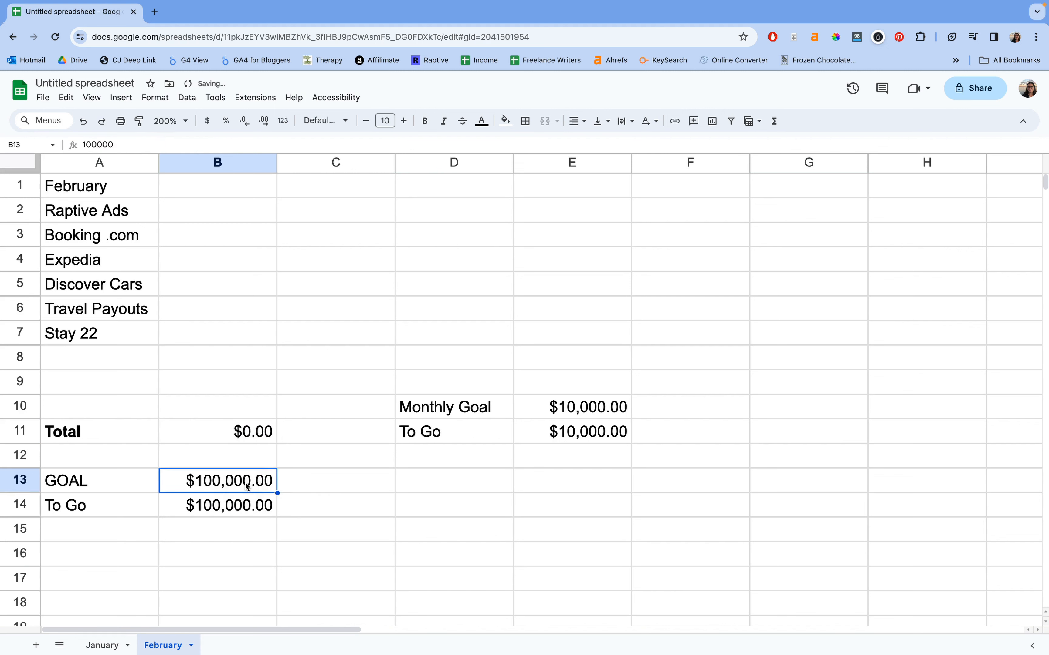
{"action": "left_click", "coordinate": [290, 479]}
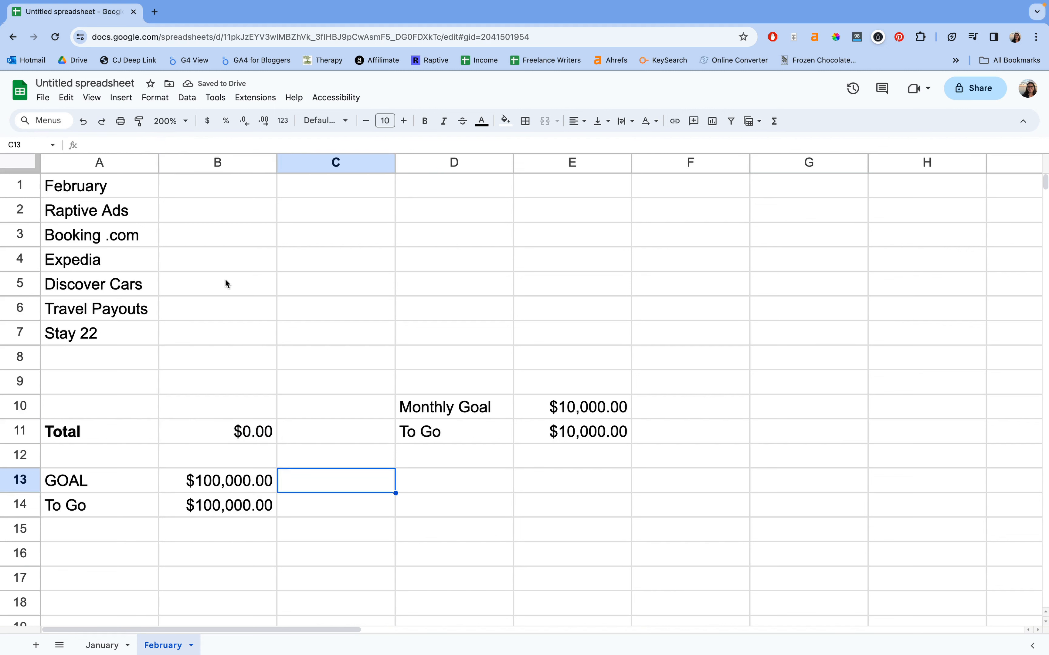
- Enter 1,000 as the Expedia income in B4 of the January sheet
{"action": "left_click", "coordinate": [98, 644]}
{"action": "left_click", "coordinate": [235, 258]}
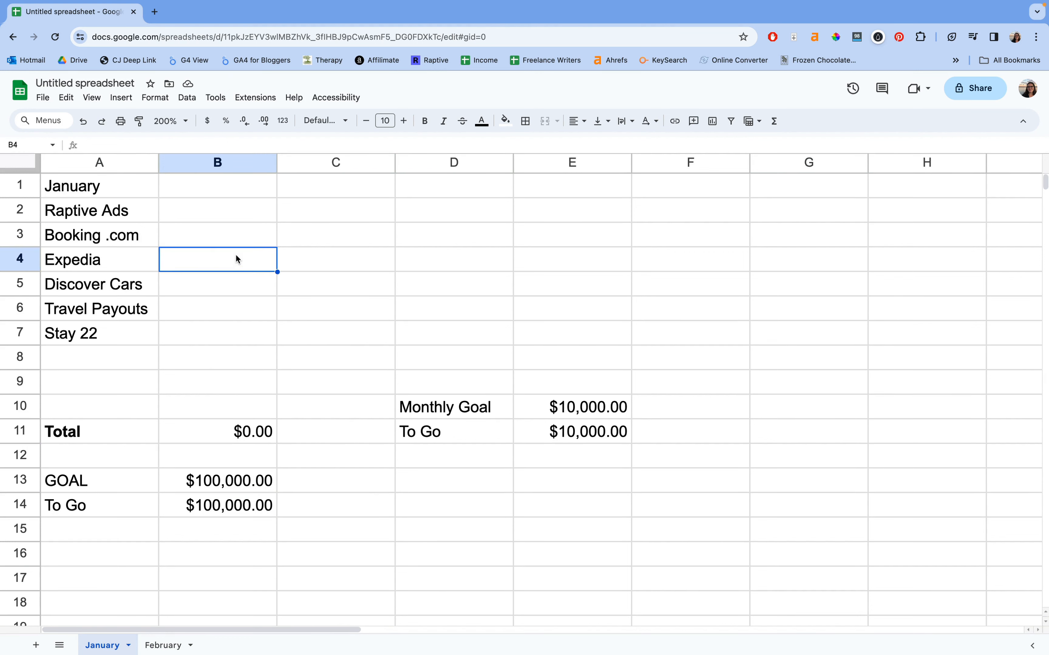
{"action": "type", "text": "1,000"}
{"action": "key", "text": "Return"}
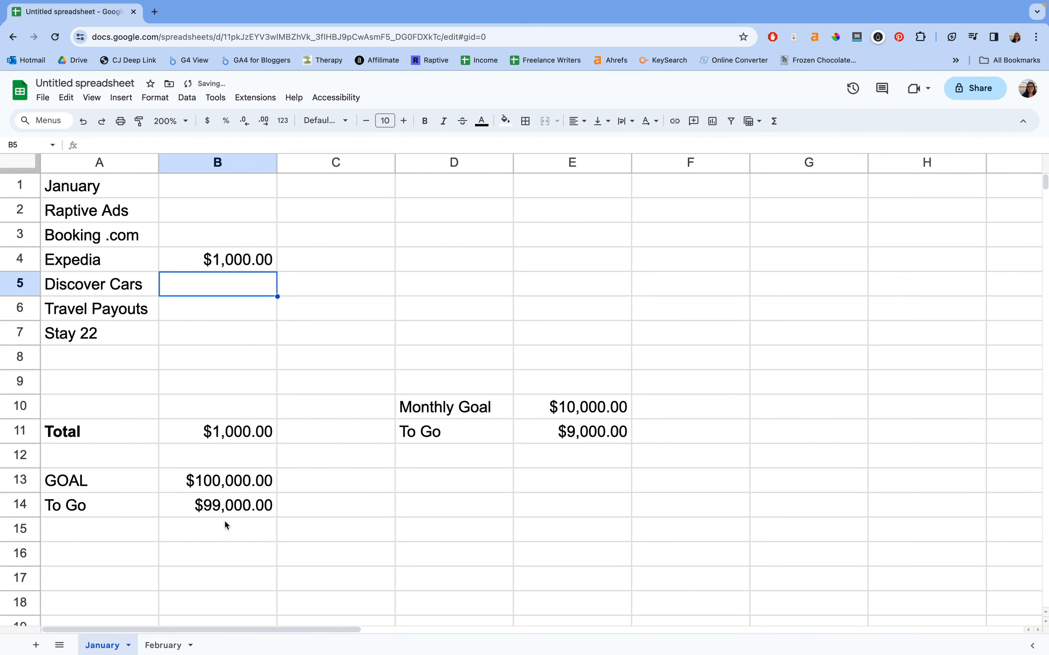
- Enter 500 as the Discover Cars income in B5 of the February sheet
{"action": "left_click", "coordinate": [154, 646]}
{"action": "left_click", "coordinate": [212, 284]}
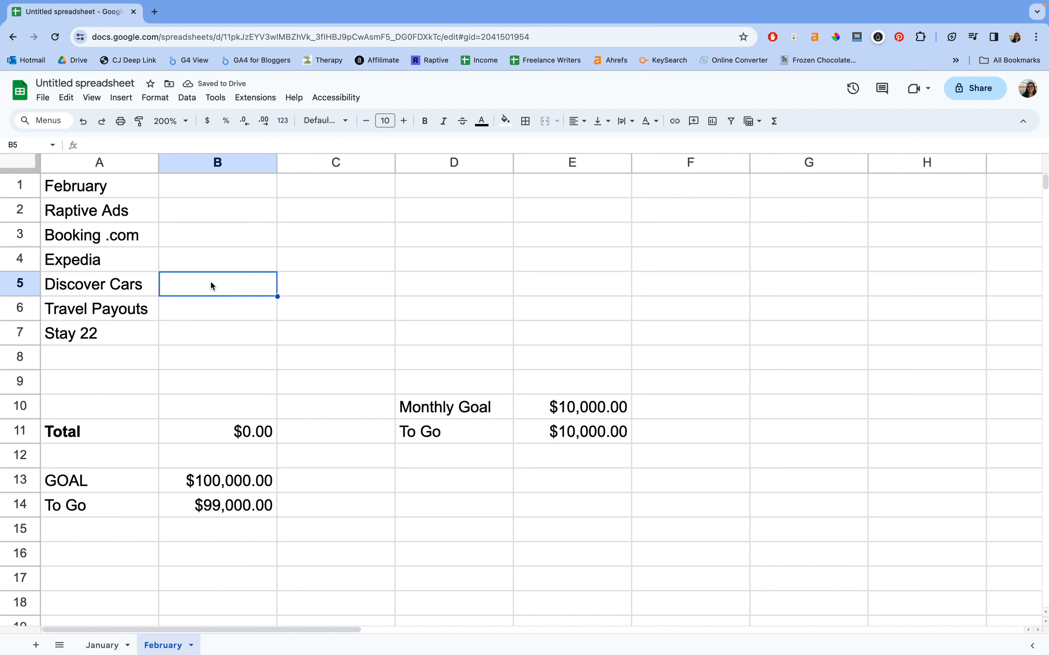
{"action": "type", "text": "500"}
{"action": "key", "text": "Return"}
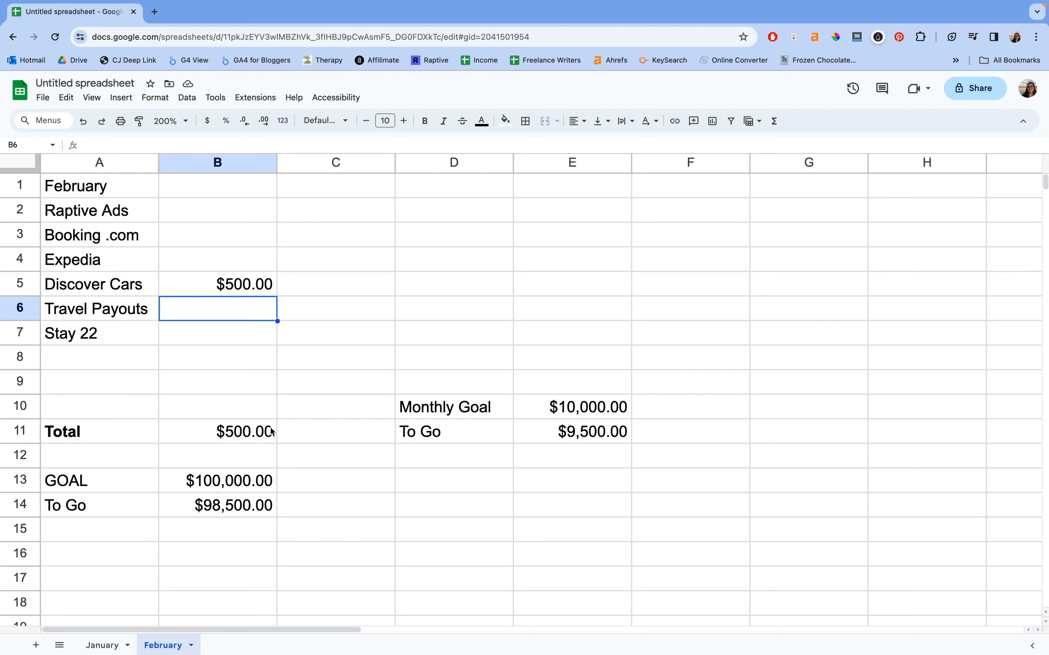
- Examine the February total in B11 and the overall To Go formula in B14, leaving the formula unedited
{"action": "left_click", "coordinate": [235, 434]}
{"action": "left_click", "coordinate": [231, 506]}
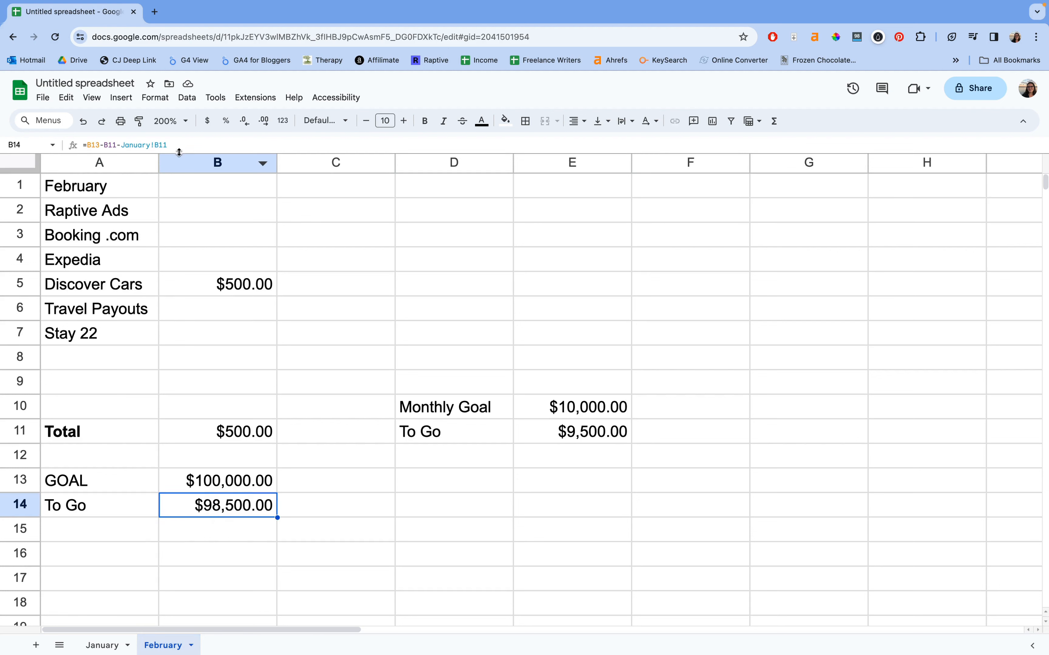
{"action": "left_click", "coordinate": [246, 146]}
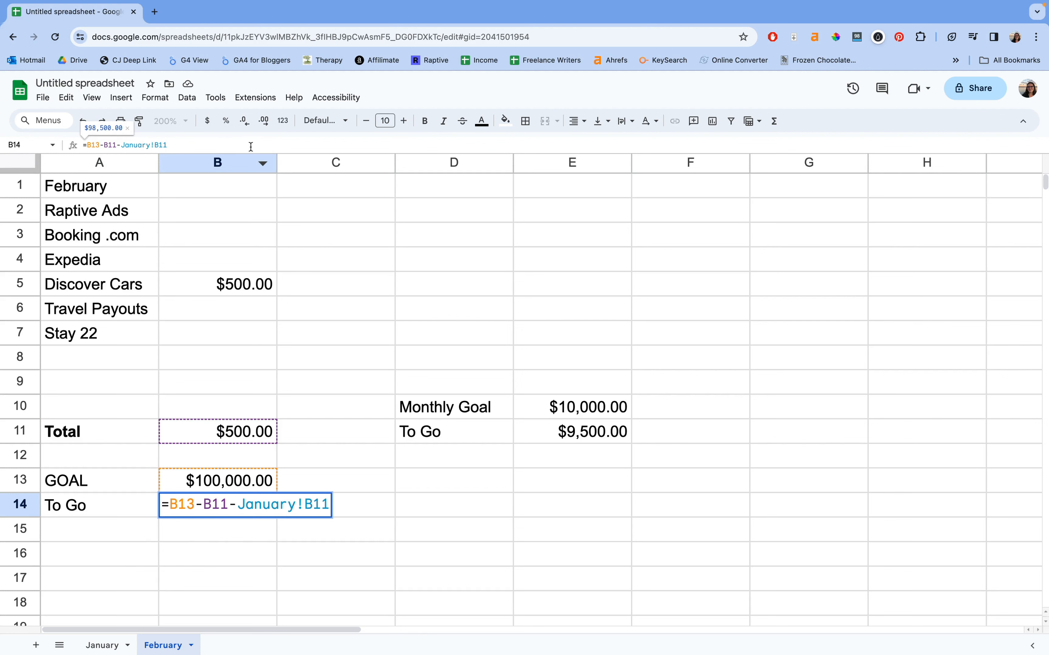
{"action": "left_click", "coordinate": [338, 392]}
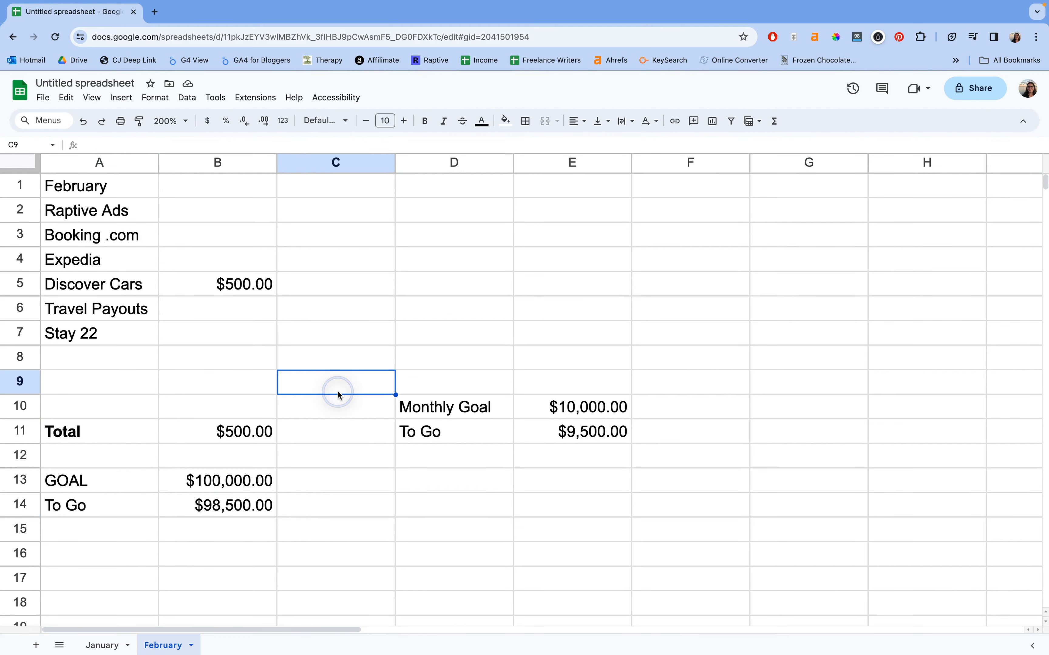
{"action": "left_click", "coordinate": [84, 185]}
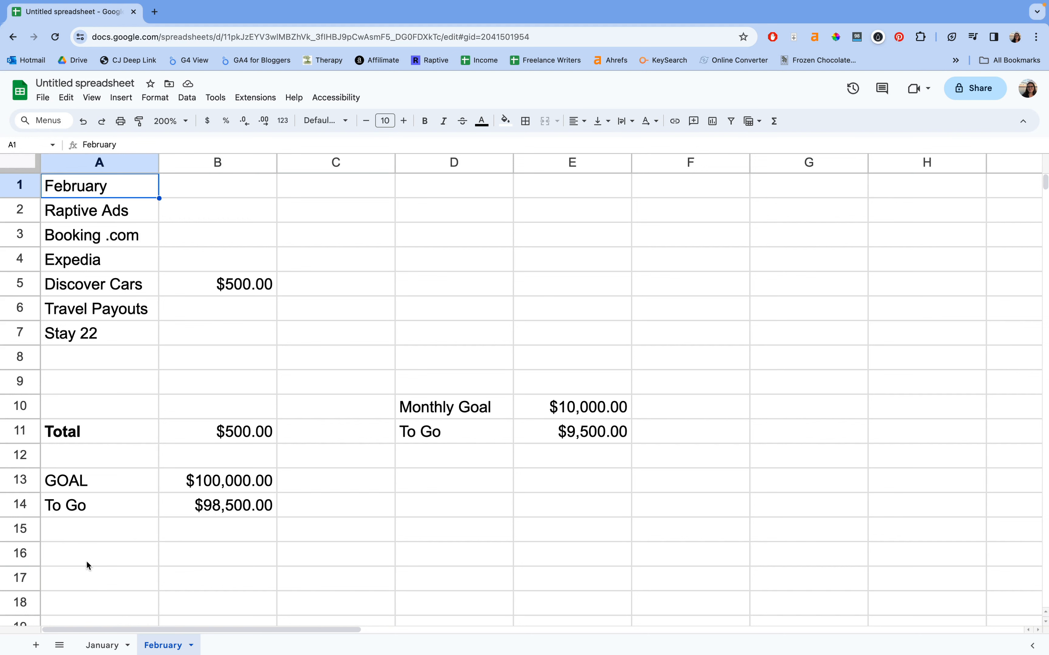
- Add a new sheet and list Months, January, February and March in A1 through A4
{"action": "left_click", "coordinate": [36, 645]}
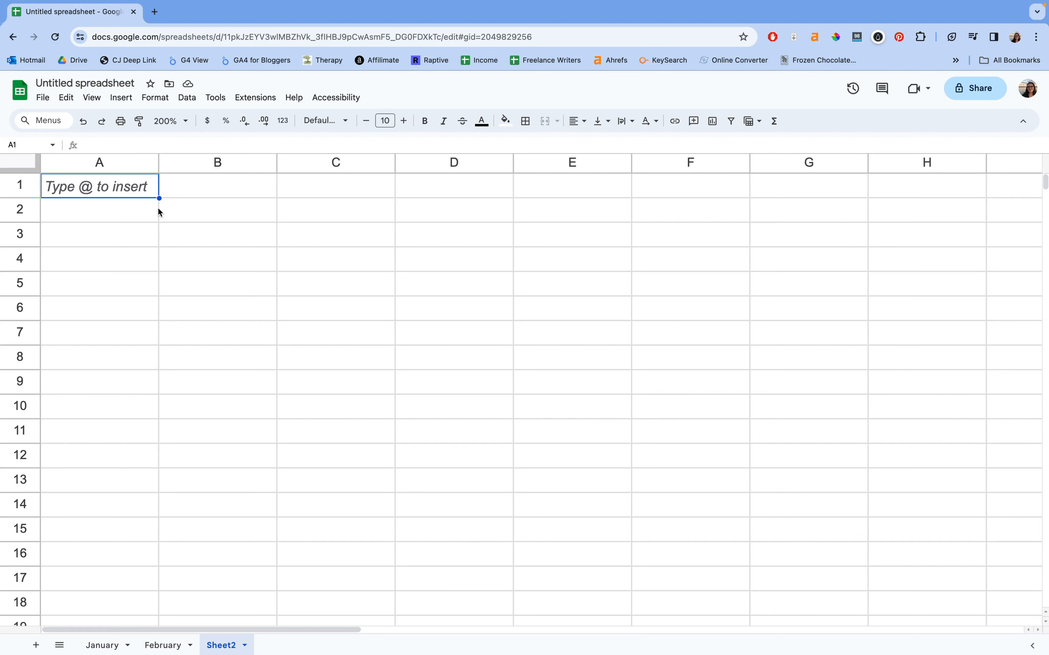
{"action": "type", "text": "Months"}
{"action": "key", "text": "Return"}
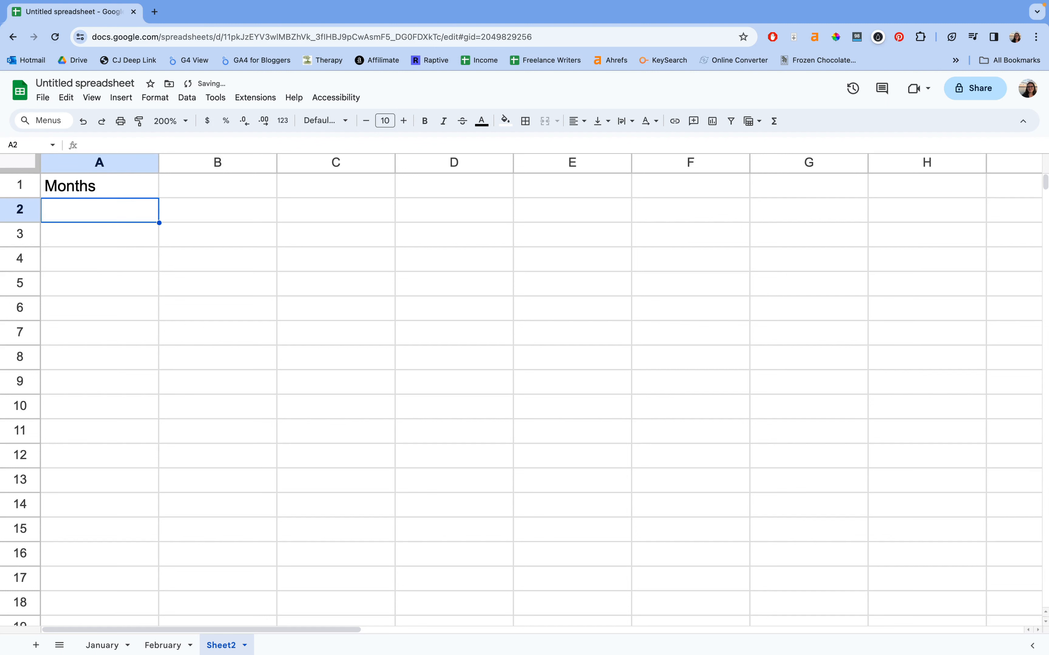
{"action": "type", "text": "January"}
{"action": "key", "text": "Return"}
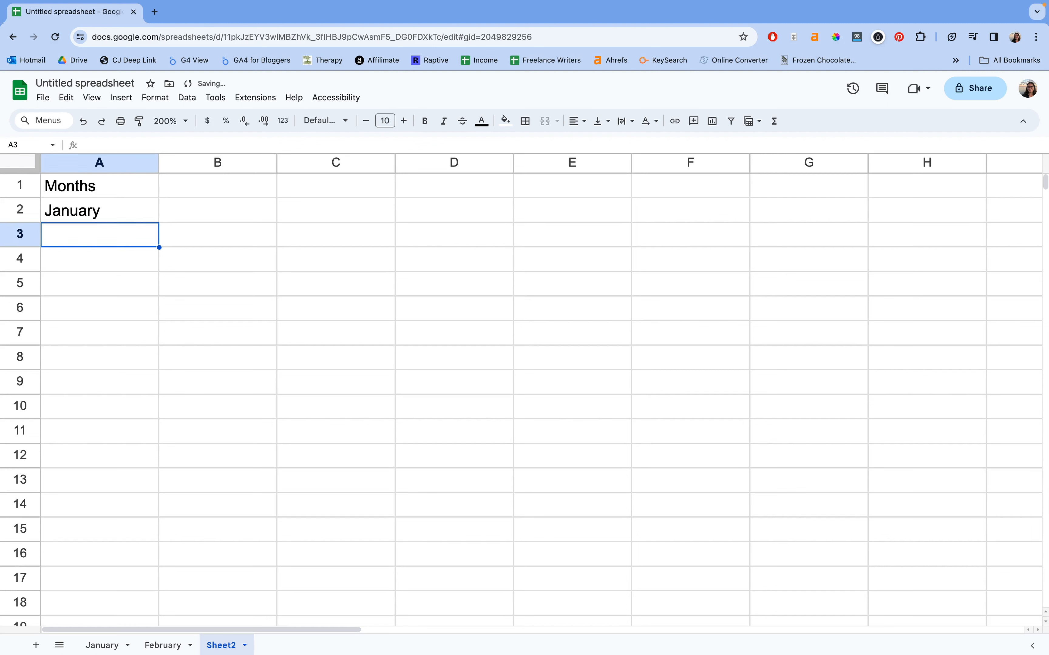
{"action": "type", "text": "February"}
{"action": "key", "text": "Return"}
{"action": "type", "text": "March"}
{"action": "key", "text": "Return"}
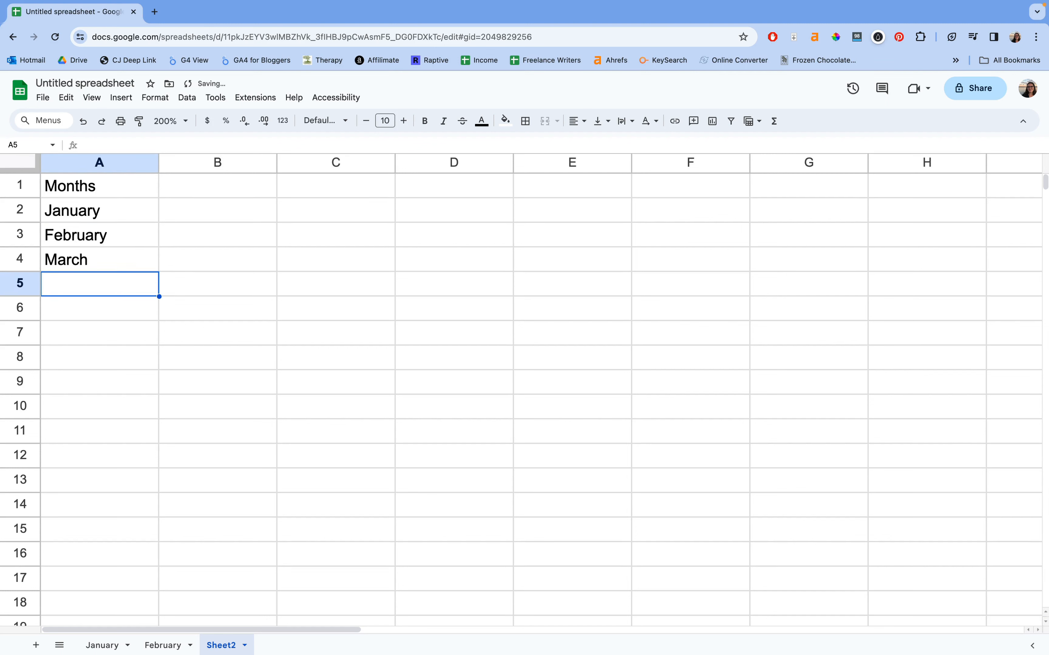
- Link B2 beside January on the new sheet to January's income total with the formula =January!B11
{"action": "key", "text": "Up"}
{"action": "key", "text": "Right"}
{"action": "key", "text": "Right"}
{"action": "key", "text": "Up"}
{"action": "key", "text": "Up"}
{"action": "key", "text": "Left"}
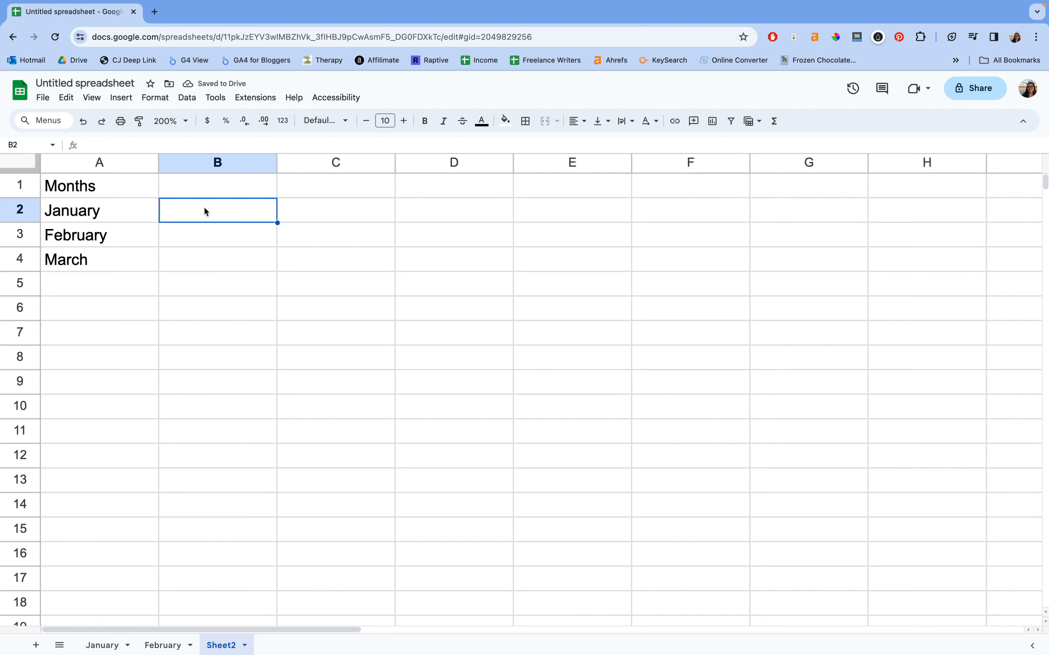
{"action": "type", "text": "="}
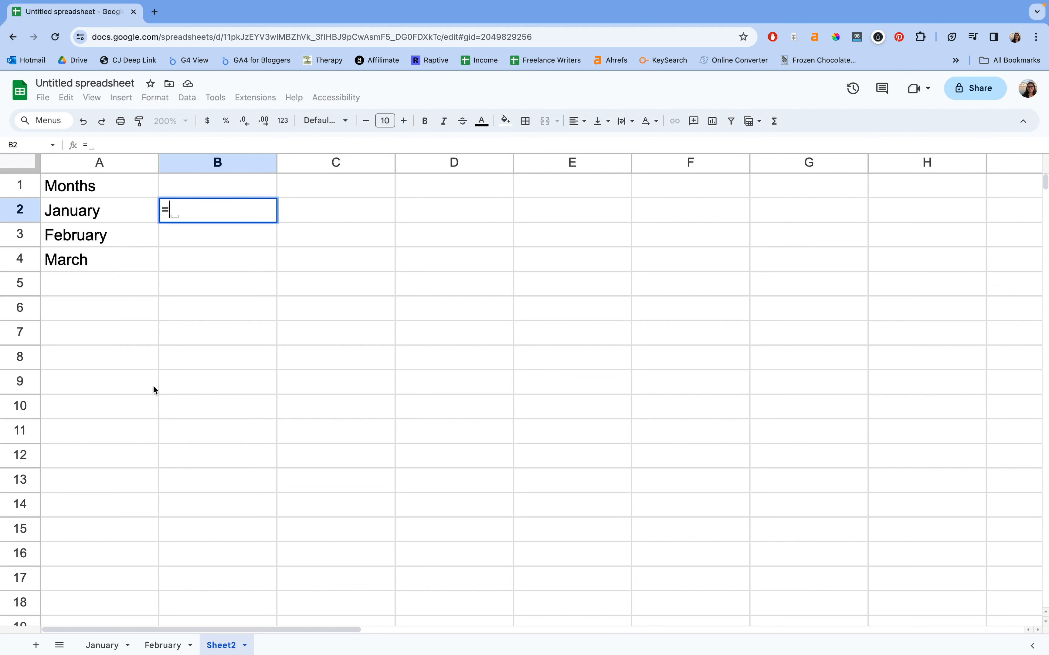
{"action": "left_click", "coordinate": [108, 654]}
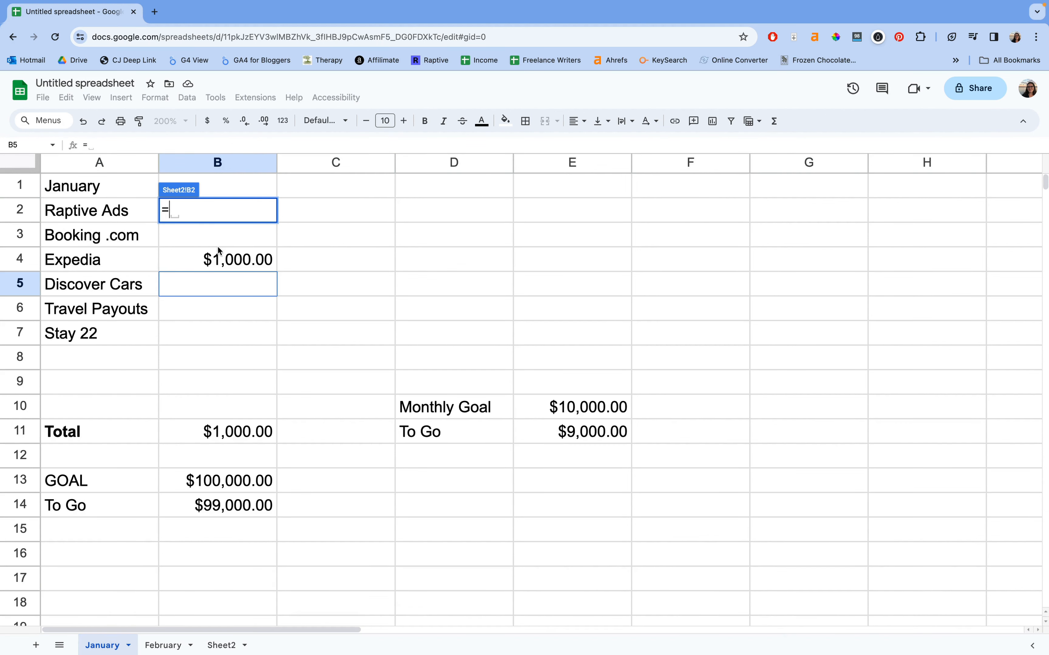
{"action": "left_click", "coordinate": [209, 429]}
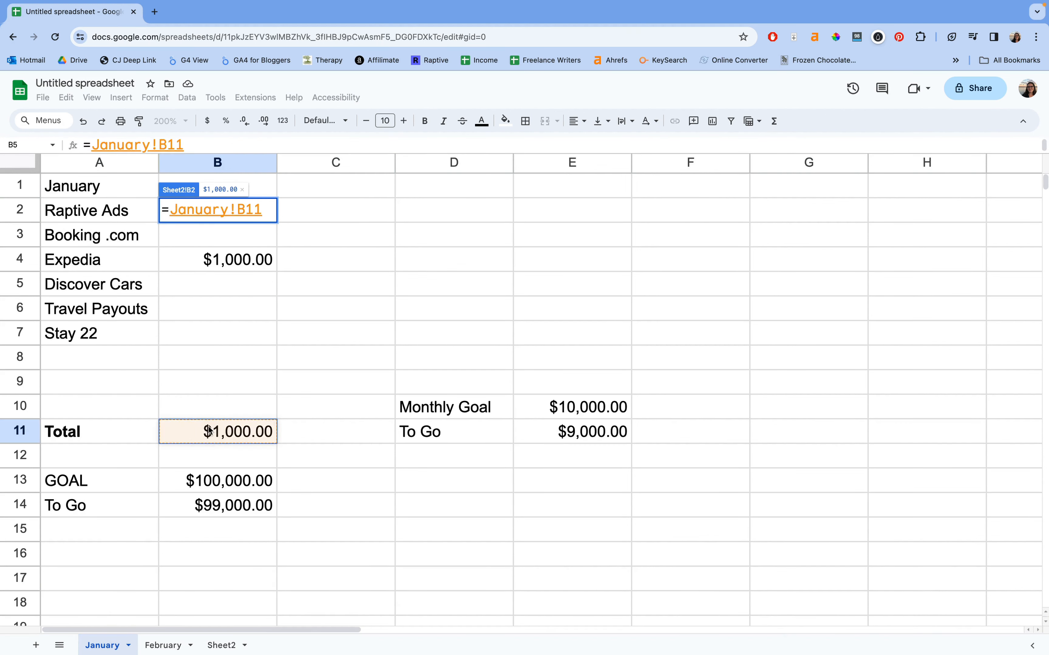
{"action": "key", "text": "Return"}
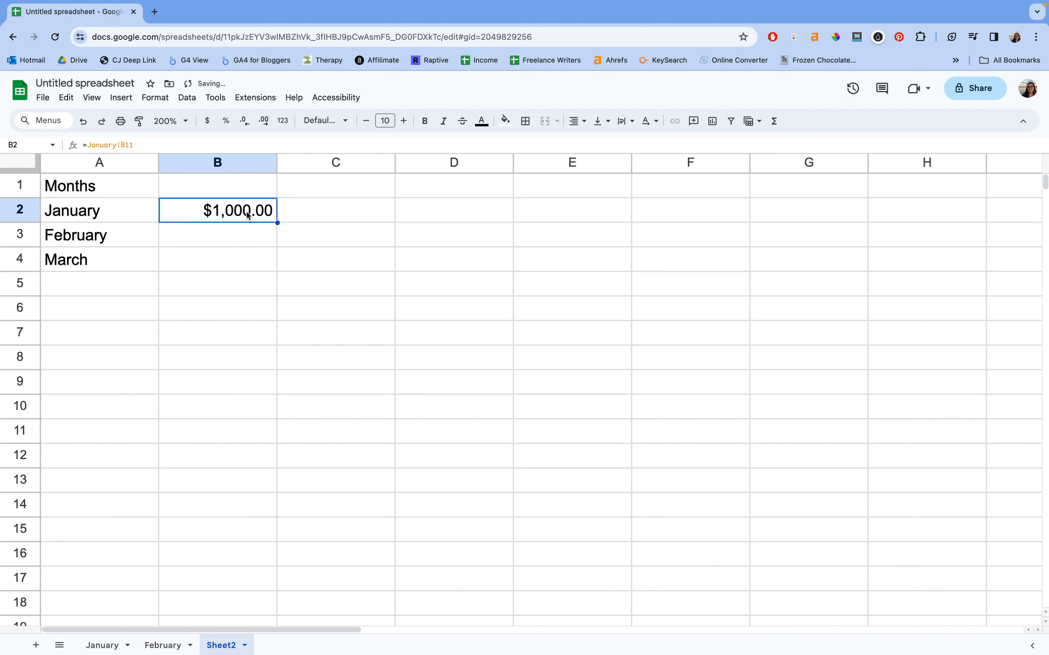
{"action": "left_click", "coordinate": [154, 143]}
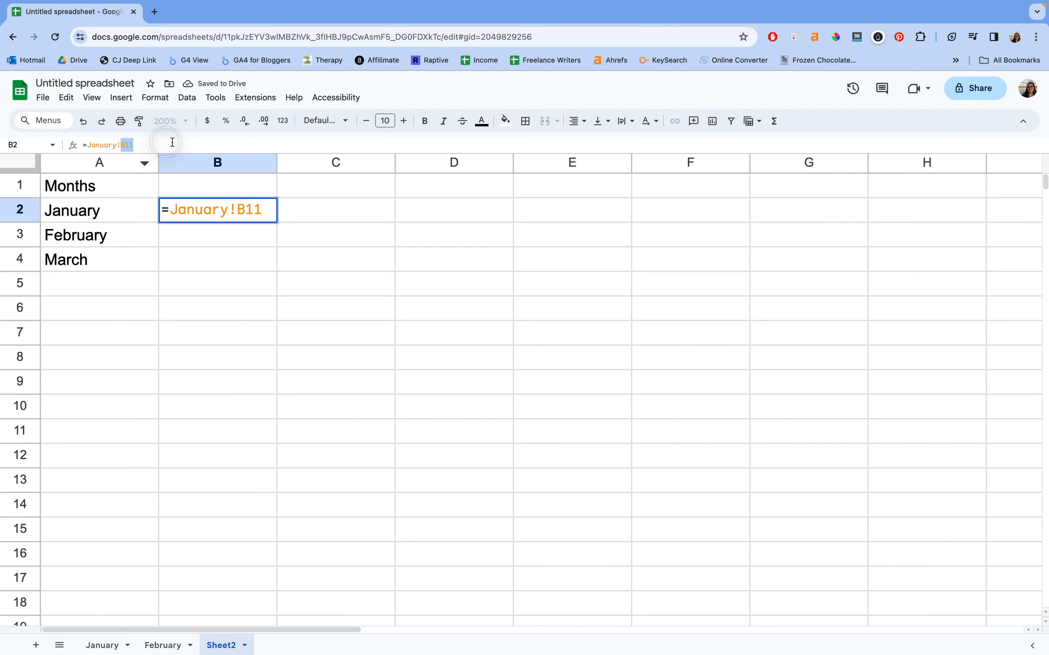
- Link B3 beside February on the summary sheet to February's income total with the formula =February!B11
{"action": "left_click", "coordinate": [330, 236]}
{"action": "left_click", "coordinate": [261, 213]}
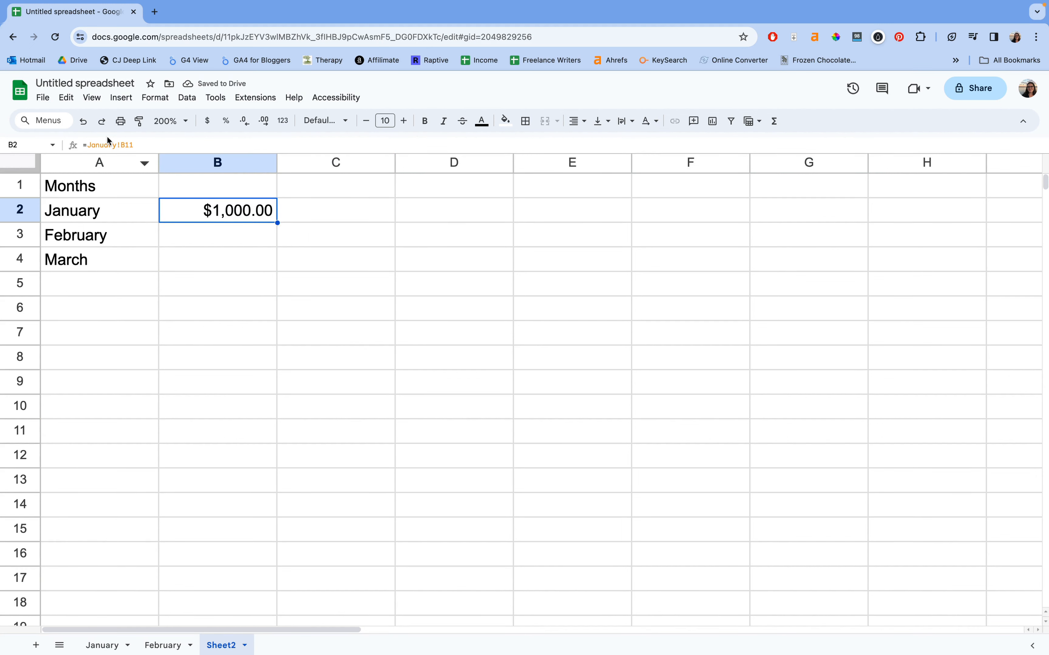
{"action": "left_click", "coordinate": [142, 146]}
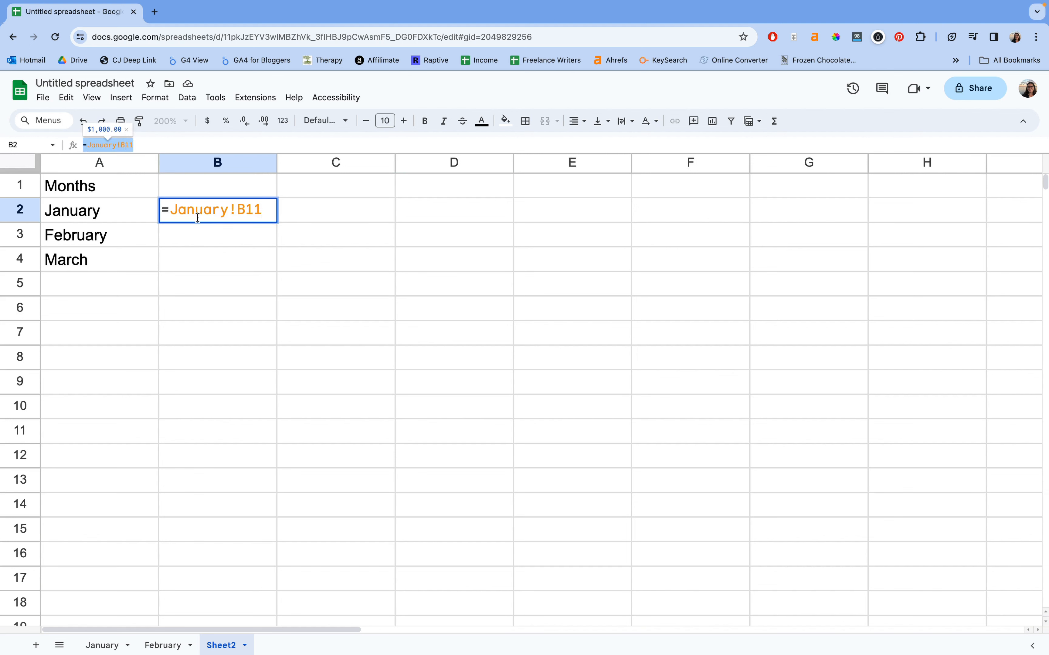
{"action": "key", "text": "Return"}
{"action": "type", "text": "=January!B11"}
{"action": "double_click", "coordinate": [102, 146]}
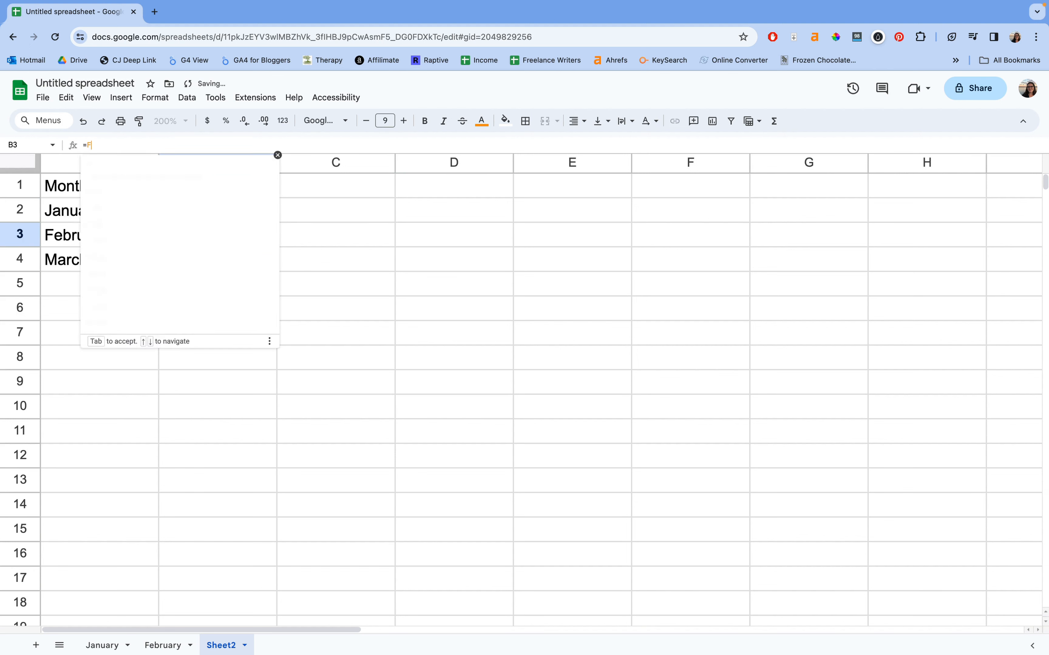
{"action": "type", "text": "February!B11"}
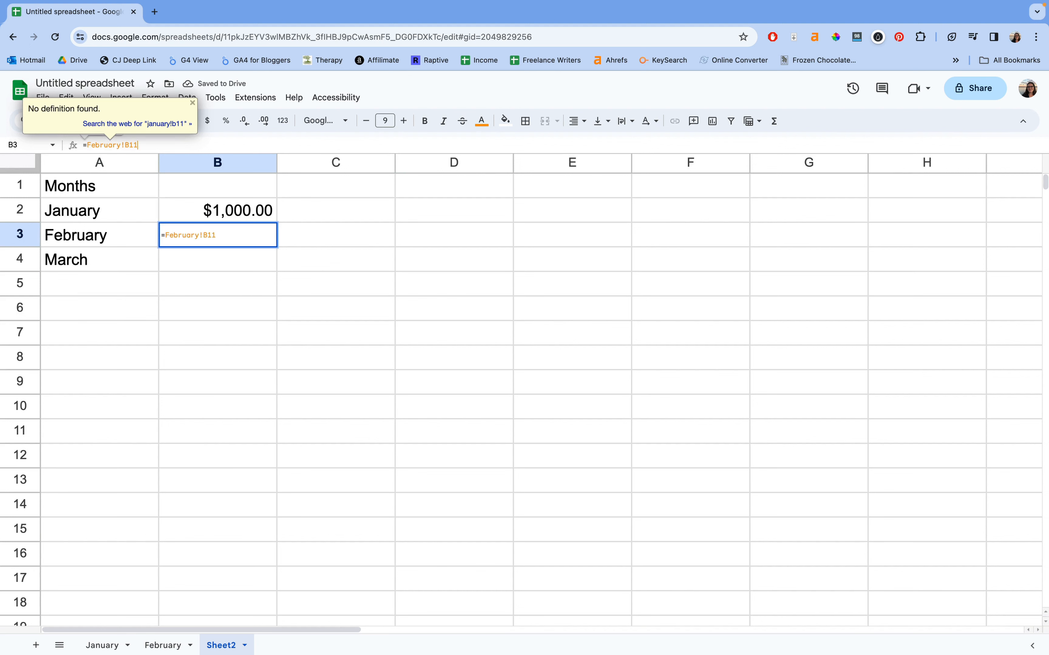
{"action": "key", "text": "Return"}
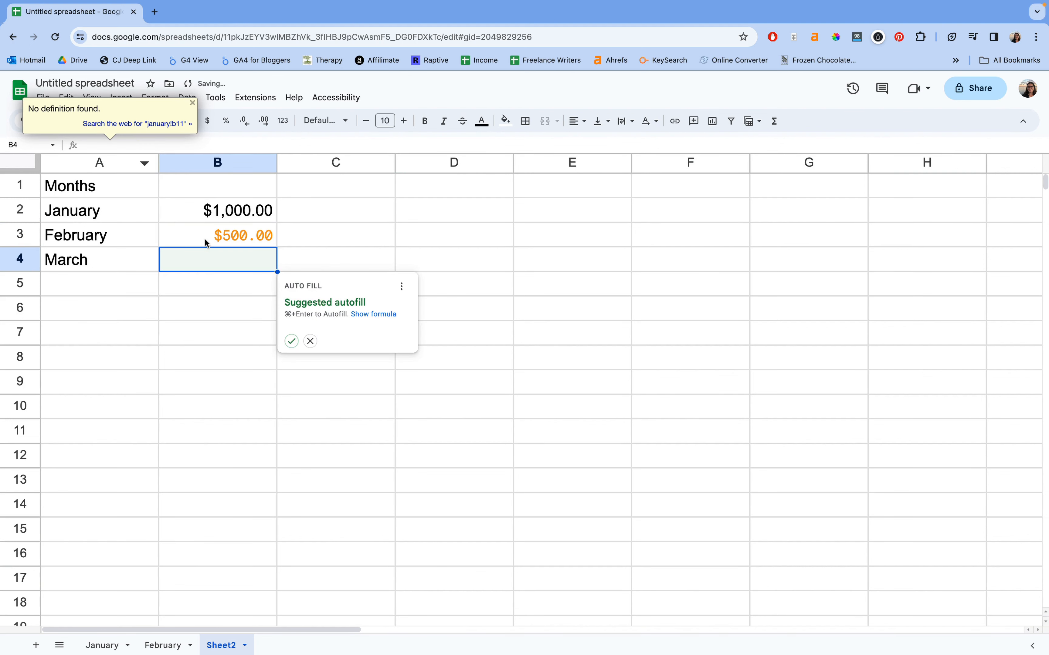
- Match the text formatting of the February amount in B3 to the January amount above it
{"action": "left_click", "coordinate": [332, 235]}
{"action": "left_click", "coordinate": [276, 212]}
{"action": "key", "text": "Down"}
{"action": "key", "text": "Down"}
{"action": "key", "text": "Down"}
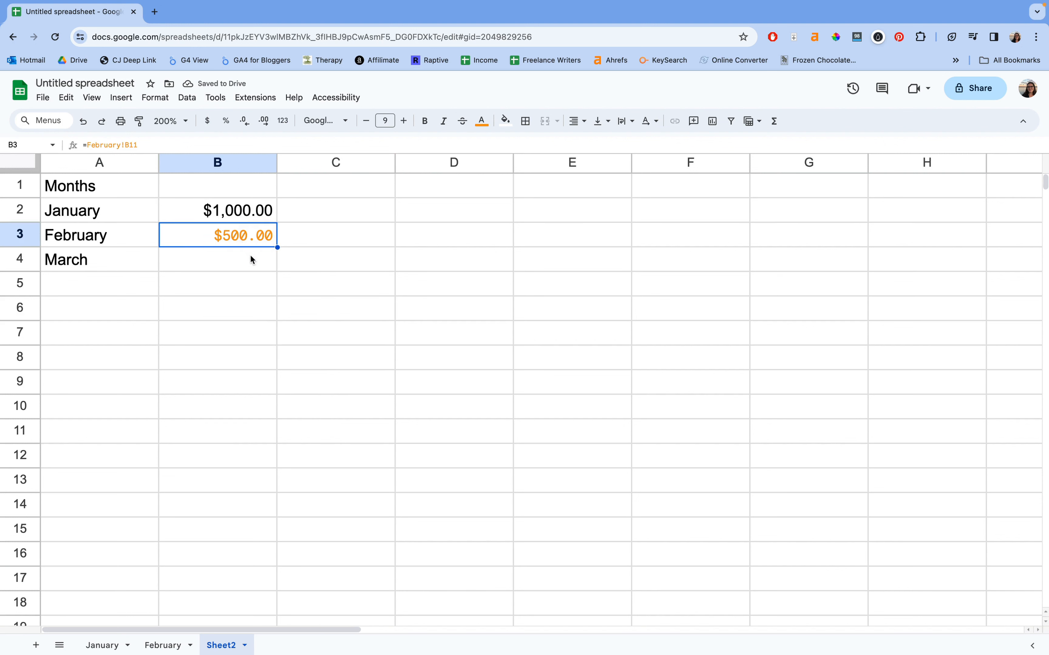
{"action": "left_click", "coordinate": [189, 235]}
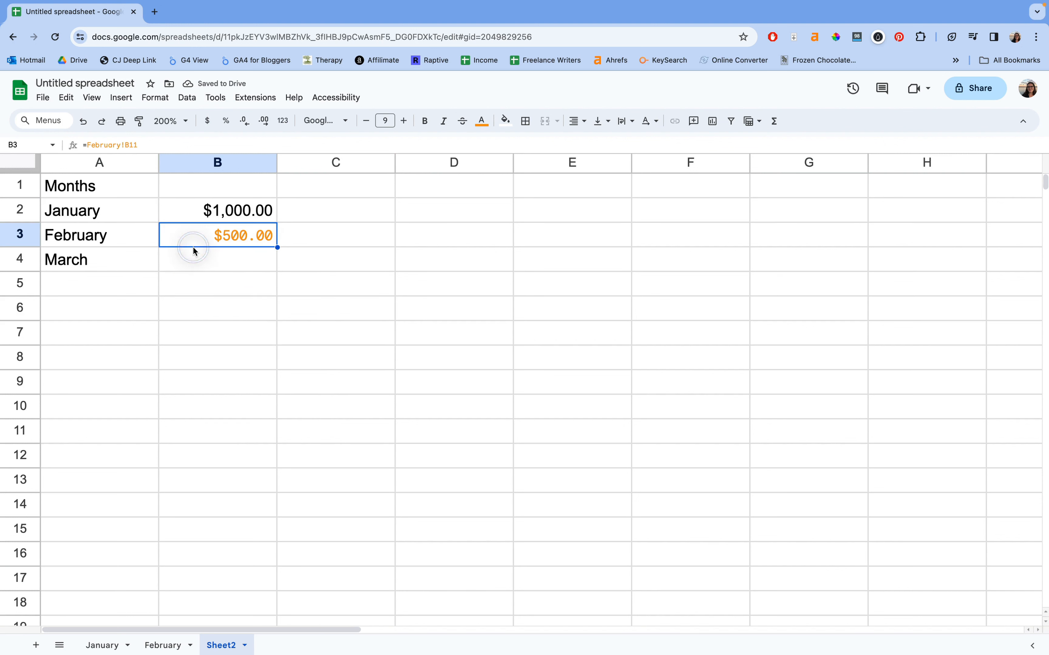
{"action": "left_click", "coordinate": [299, 245]}
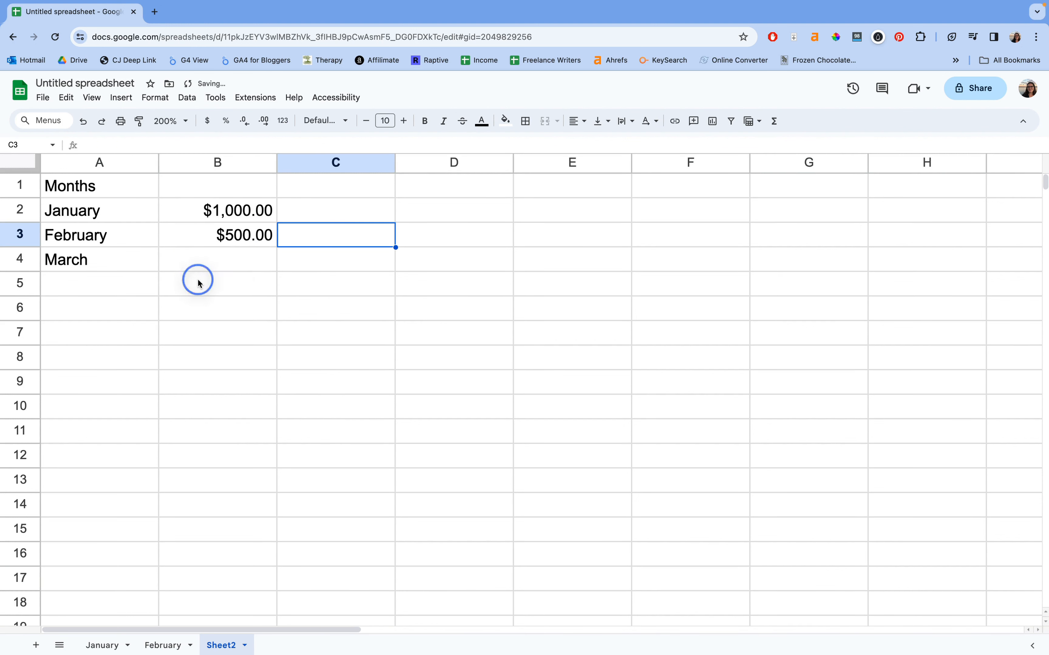
- Label cell A14 of the summary sheet "Total ="
{"action": "left_click", "coordinate": [196, 264]}
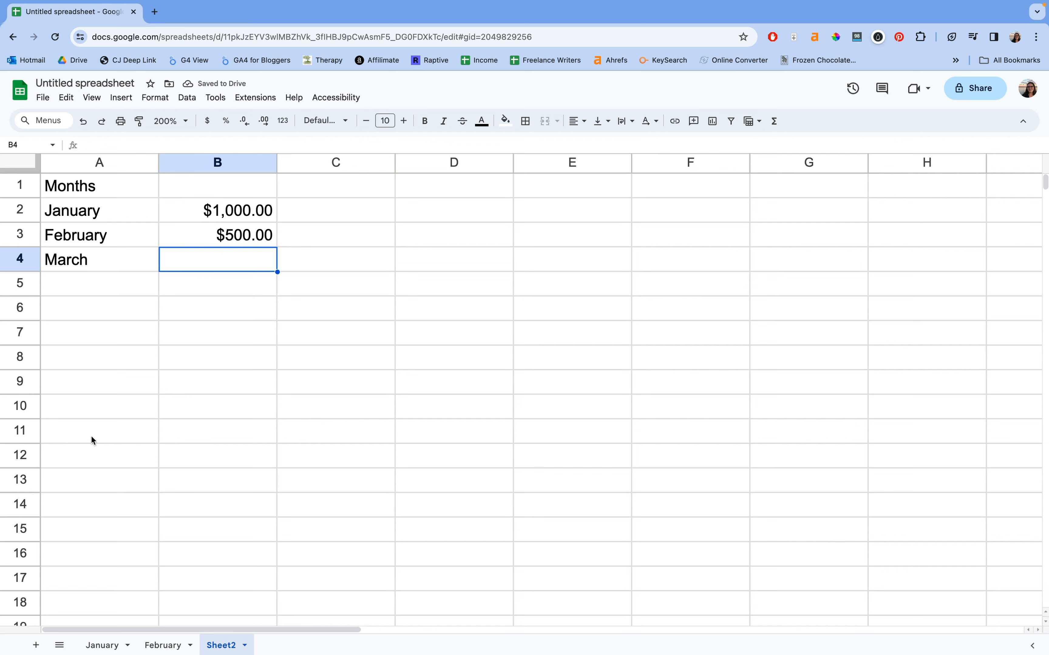
{"action": "left_click", "coordinate": [74, 480]}
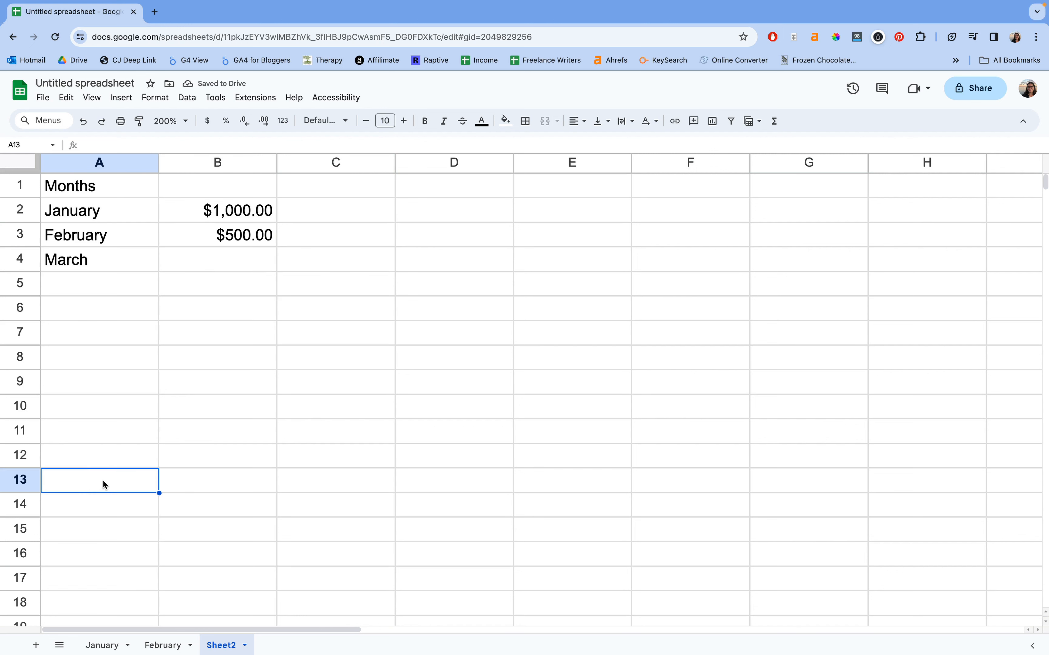
{"action": "key", "text": "Down"}
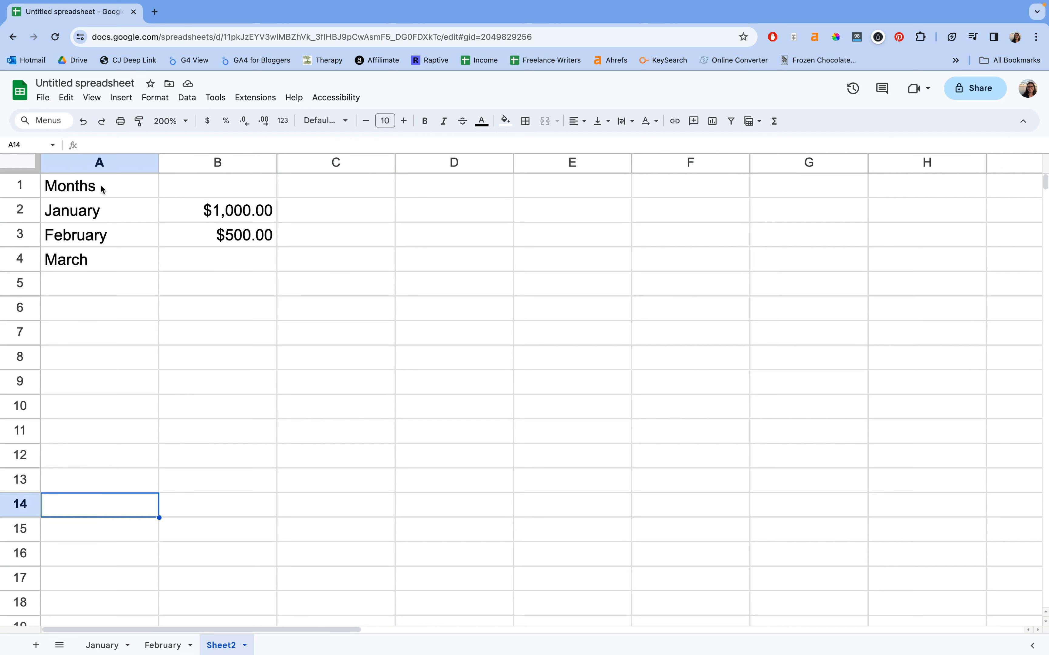
{"action": "type", "text": "Total ="}
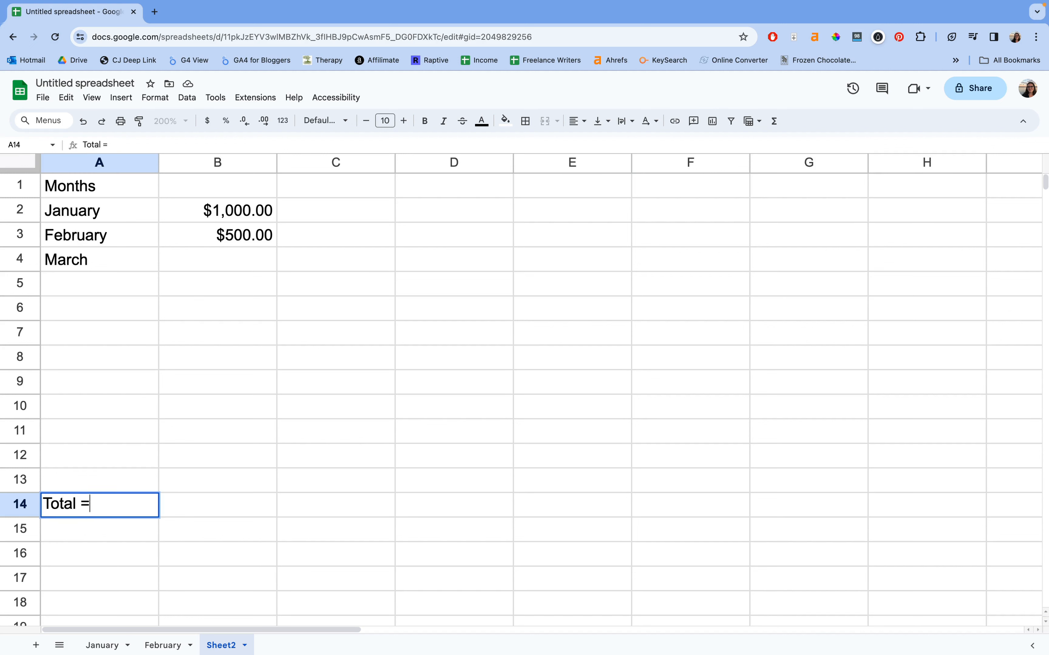
{"action": "key", "text": "Return"}
- Add up the monthly amounts in B14 of the summary sheet with the formula =SUM(B2:B13)
{"action": "key", "text": "Up"}
{"action": "key", "text": "Right"}
{"action": "type", "text": "="}
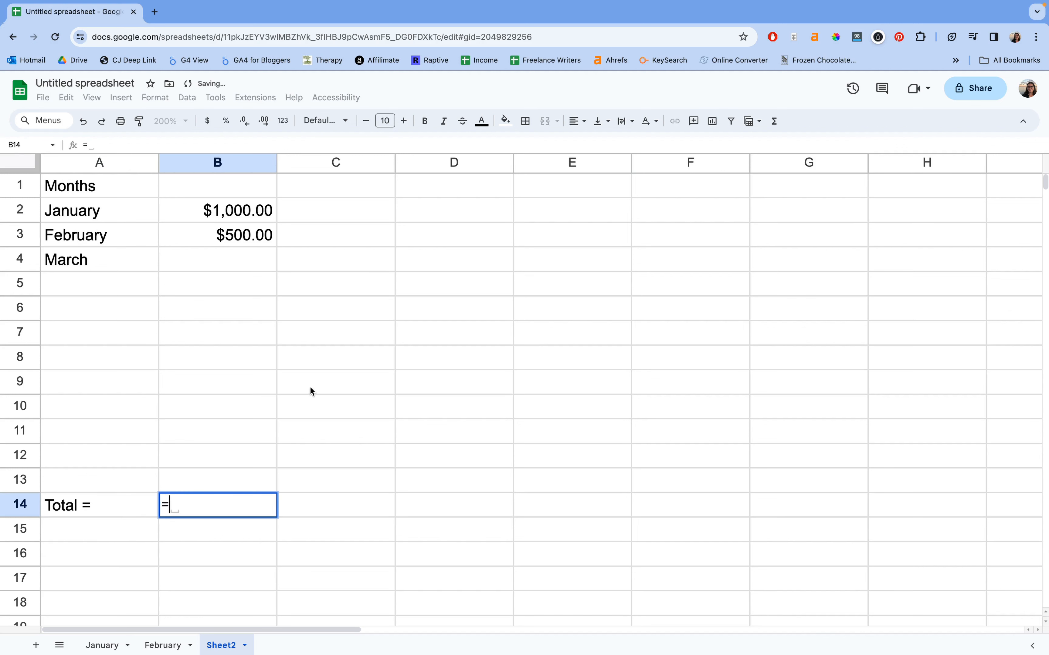
{"action": "key", "text": "BackSpace"}
{"action": "type", "text": "Sum"}
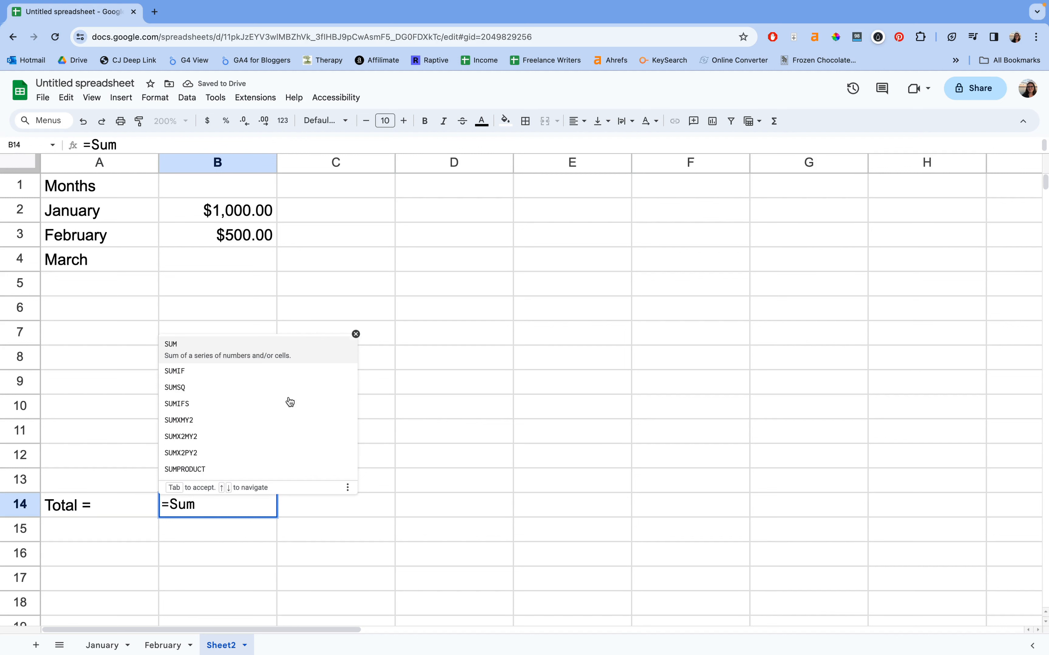
{"action": "left_click", "coordinate": [241, 344]}
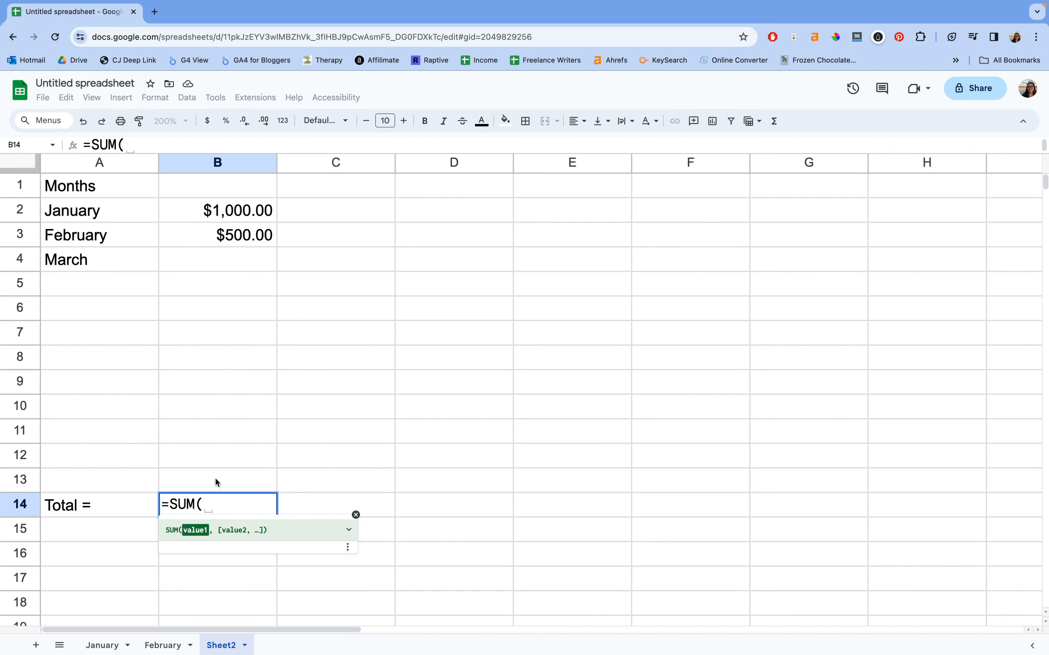
{"action": "left_click_drag", "start_coordinate": [214, 478], "coordinate": [235, 220]}
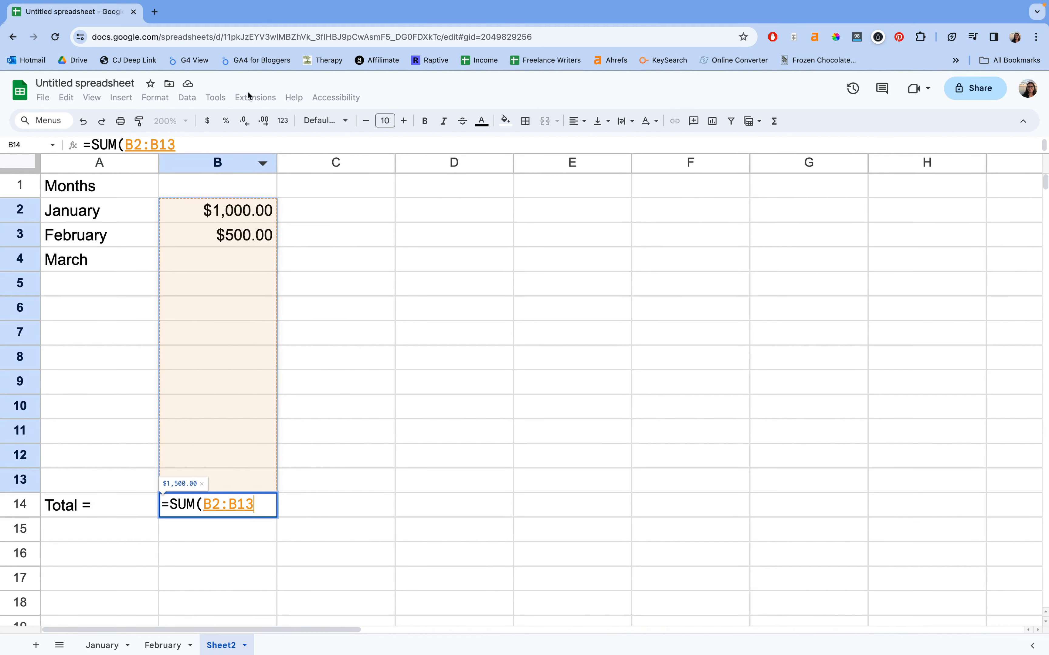
{"action": "type", "text": ")"}
{"action": "key", "text": "Return"}
{"action": "left_click", "coordinate": [219, 507]}
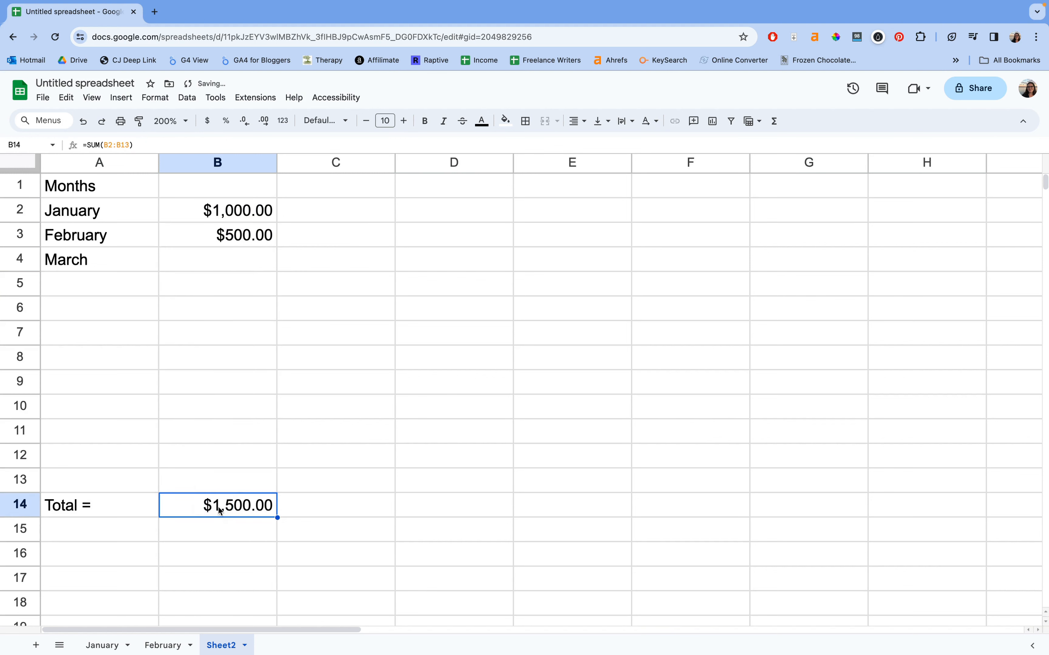
- Add a Goal label in A16 of the summary sheet and enter 100000 beside it in B16
{"action": "left_click", "coordinate": [139, 531]}
{"action": "left_click", "coordinate": [132, 558]}
{"action": "scroll", "coordinate": [165, 494], "scroll_direction": "down", "scroll_amount": 1}
{"action": "scroll", "coordinate": [164, 494], "scroll_direction": "down", "scroll_amount": 1}
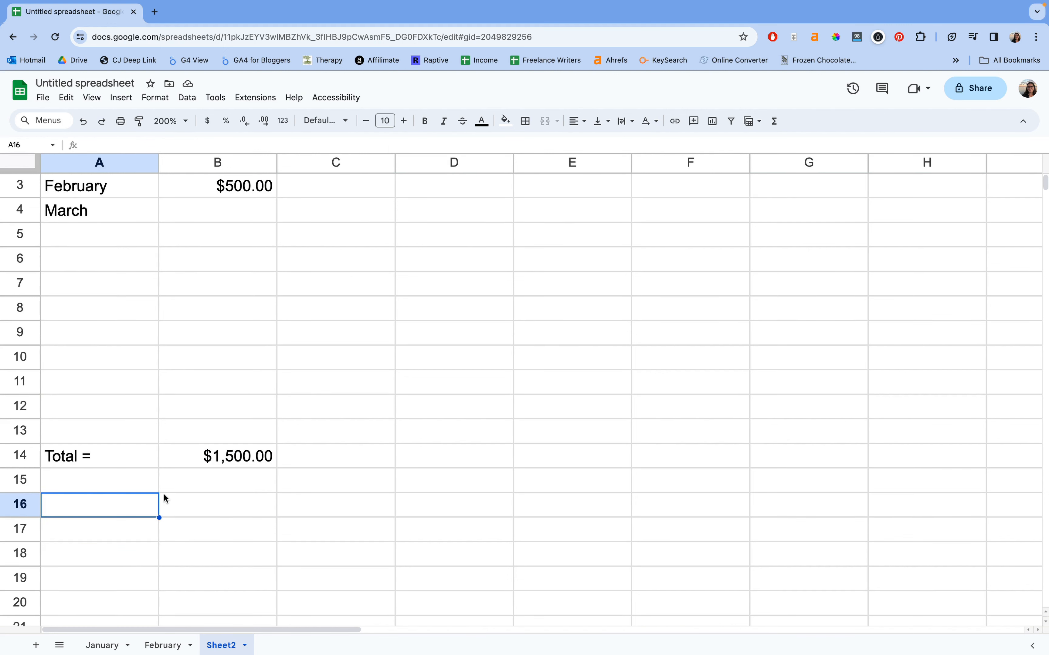
{"action": "type", "text": "Goal"}
{"action": "left_click", "coordinate": [163, 494]}
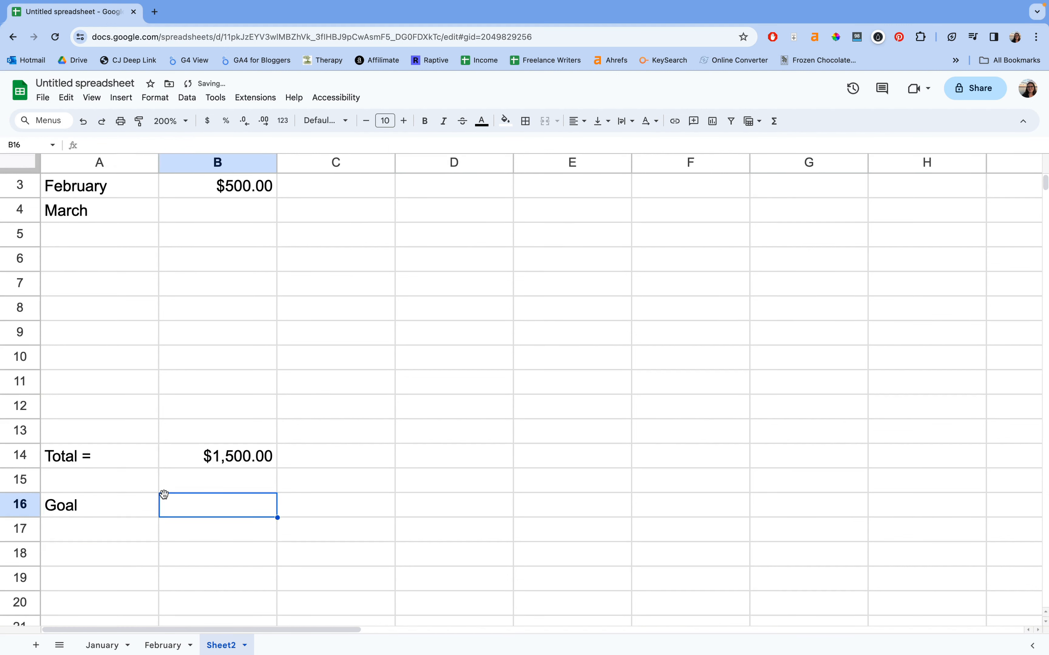
{"action": "type", "text": "100000"}
{"action": "key", "text": "Return"}
- Label A17 To Go and subtract the total from the goal in B17 with the formula =B16-B14
{"action": "key", "text": "Left"}
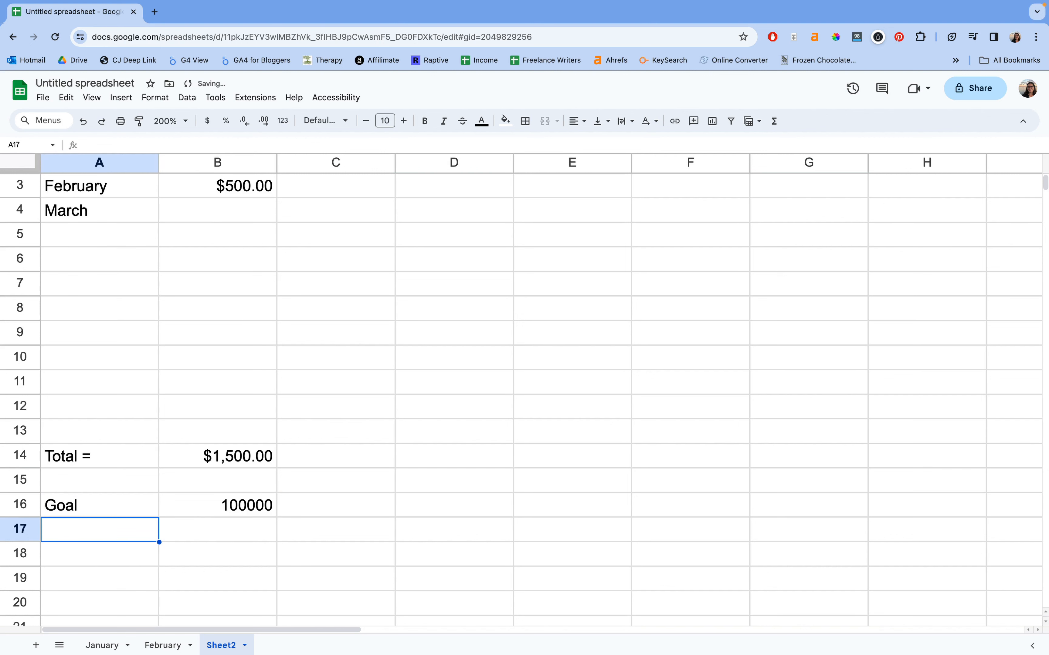
{"action": "type", "text": "To Go"}
{"action": "key", "text": "Return"}
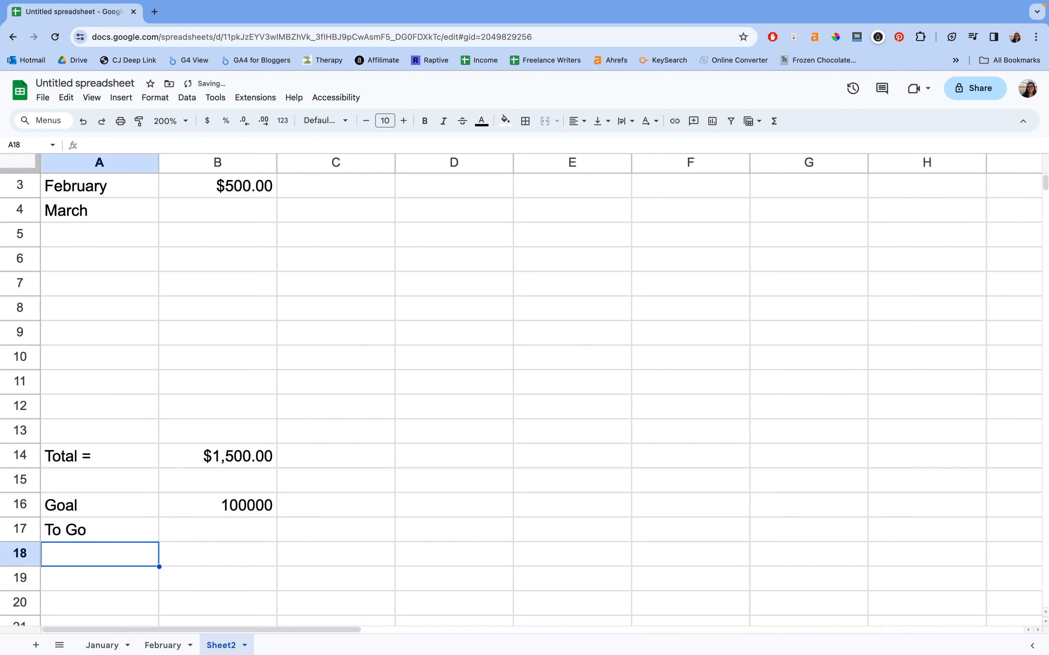
{"action": "key", "text": "Up"}
{"action": "key", "text": "Right"}
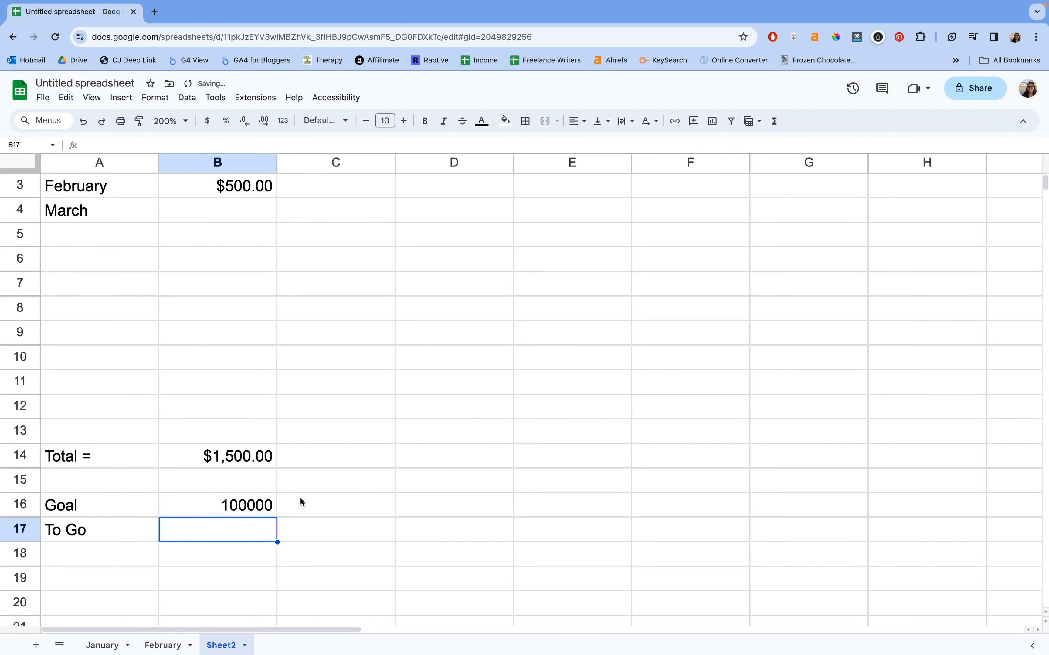
{"action": "type", "text": "="}
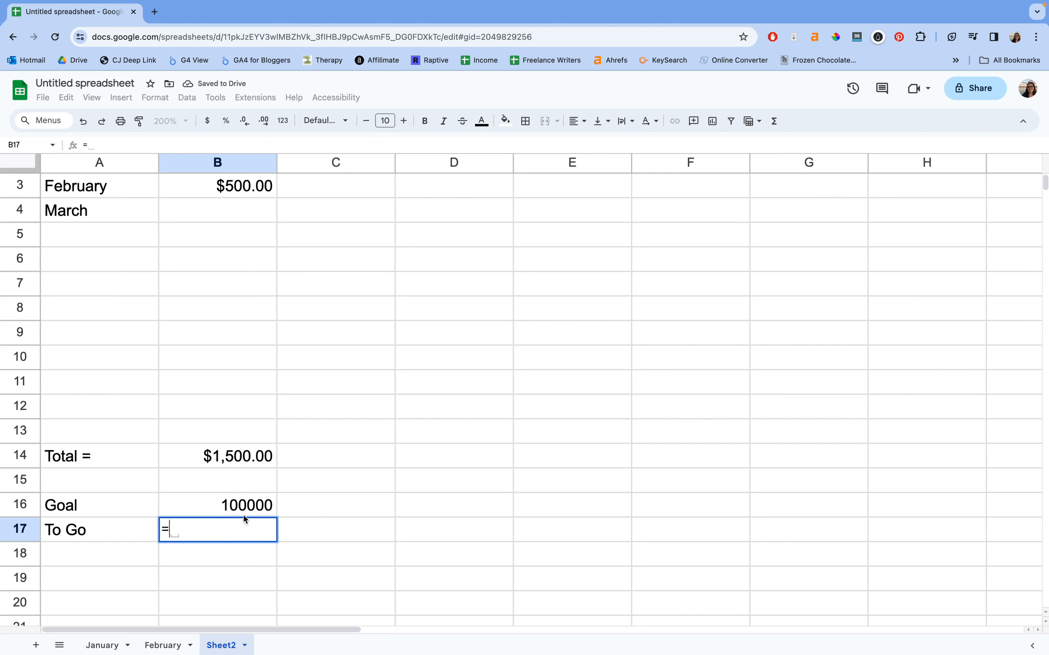
{"action": "left_click", "coordinate": [243, 506]}
{"action": "type", "text": "-"}
{"action": "left_click", "coordinate": [216, 431]}
{"action": "left_click", "coordinate": [217, 455]}
{"action": "key", "text": "Return"}
{"action": "key", "text": "Up"}
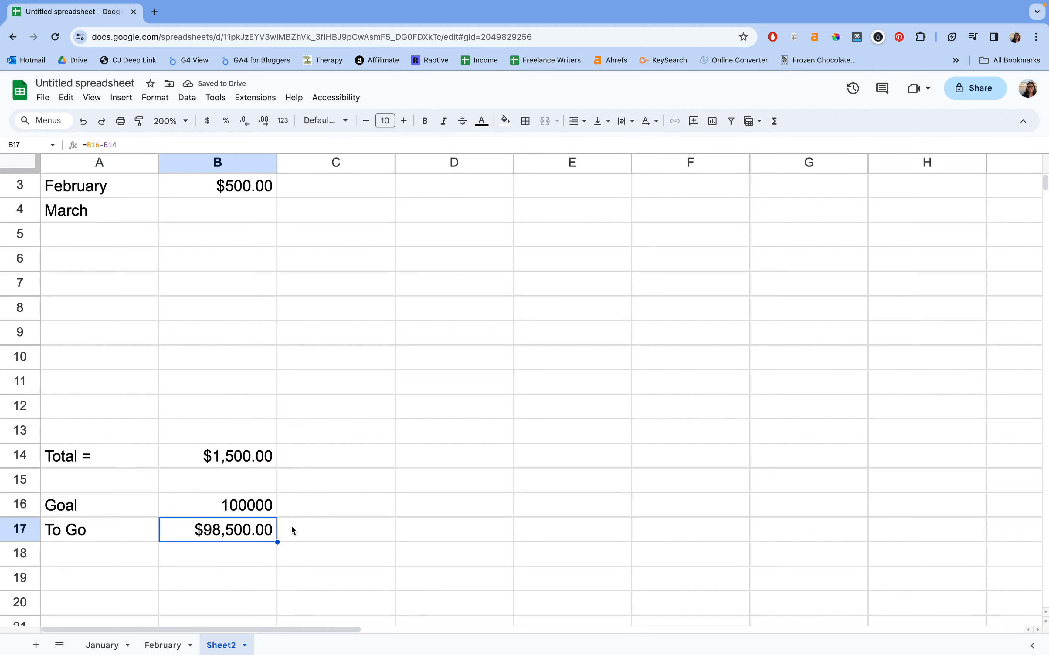
- Switch to the January sheet and label cell A16 CAD Total
{"action": "scroll", "coordinate": [294, 531], "scroll_direction": "up", "scroll_amount": 2}
{"action": "scroll", "coordinate": [293, 530], "scroll_direction": "down", "scroll_amount": 3}
{"action": "left_click", "coordinate": [68, 564]}
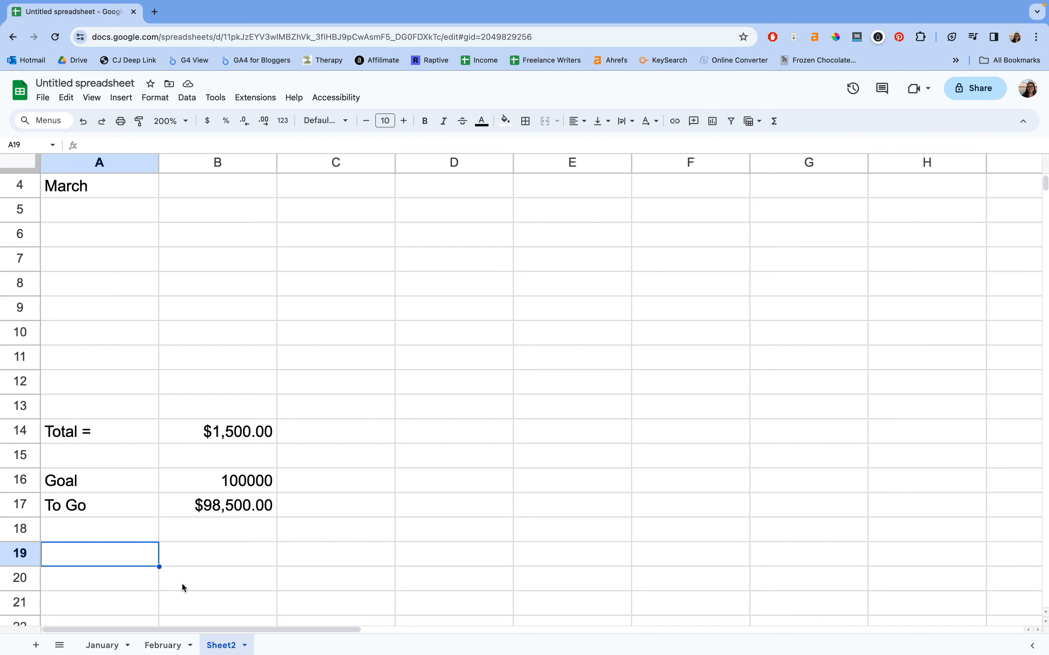
{"action": "left_click", "coordinate": [104, 645]}
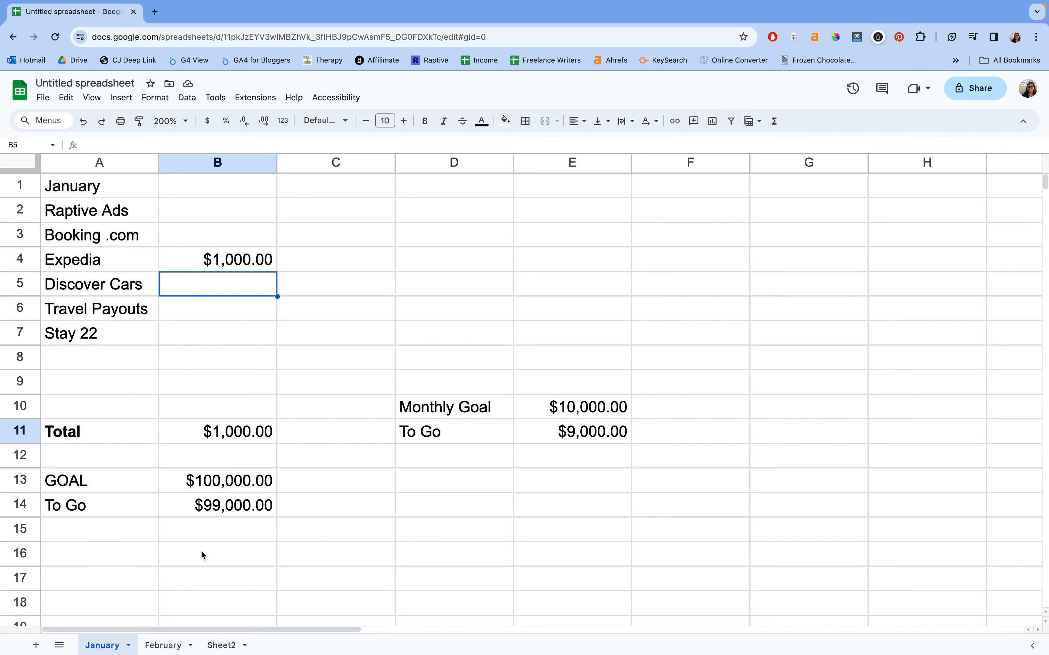
{"action": "left_click", "coordinate": [108, 573]}
{"action": "left_click", "coordinate": [108, 559]}
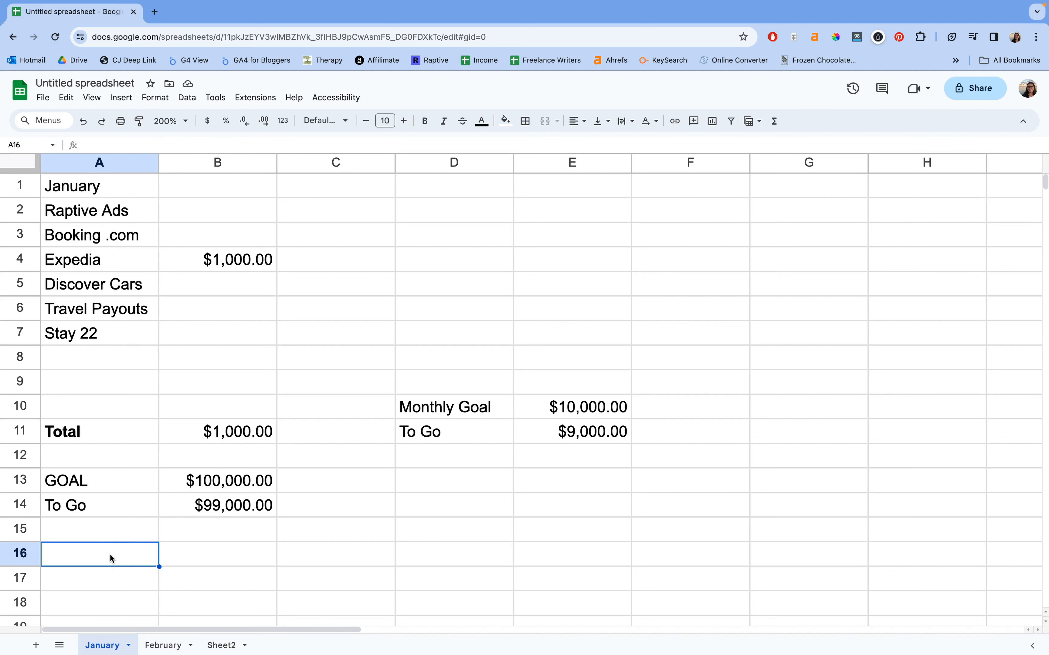
{"action": "type", "text": "CAD TOtal"}
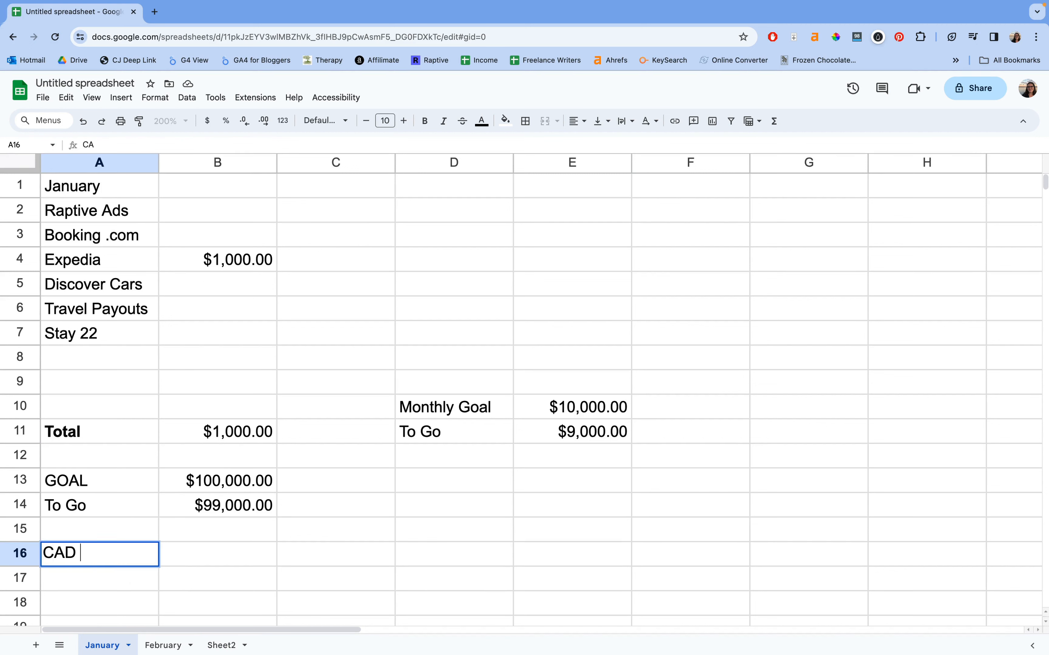
{"action": "key", "text": "BackSpace"}
{"action": "key", "text": "BackSpace"}
{"action": "key", "text": "BackSpace"}
{"action": "key", "text": "BackSpace"}
{"action": "type", "text": "otal"}
{"action": "key", "text": "Tab"}
- Convert January's total to Canadian dollars in B16 with the formula =B11*1.37
{"action": "type", "text": "="}
{"action": "left_click", "coordinate": [189, 430]}
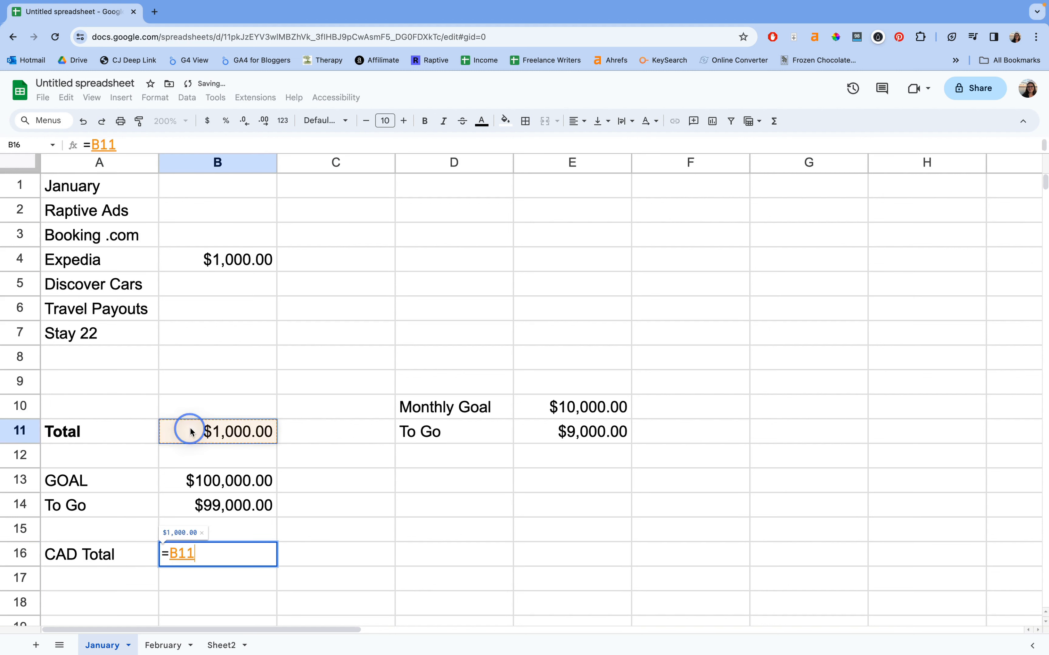
{"action": "type", "text": "*"}
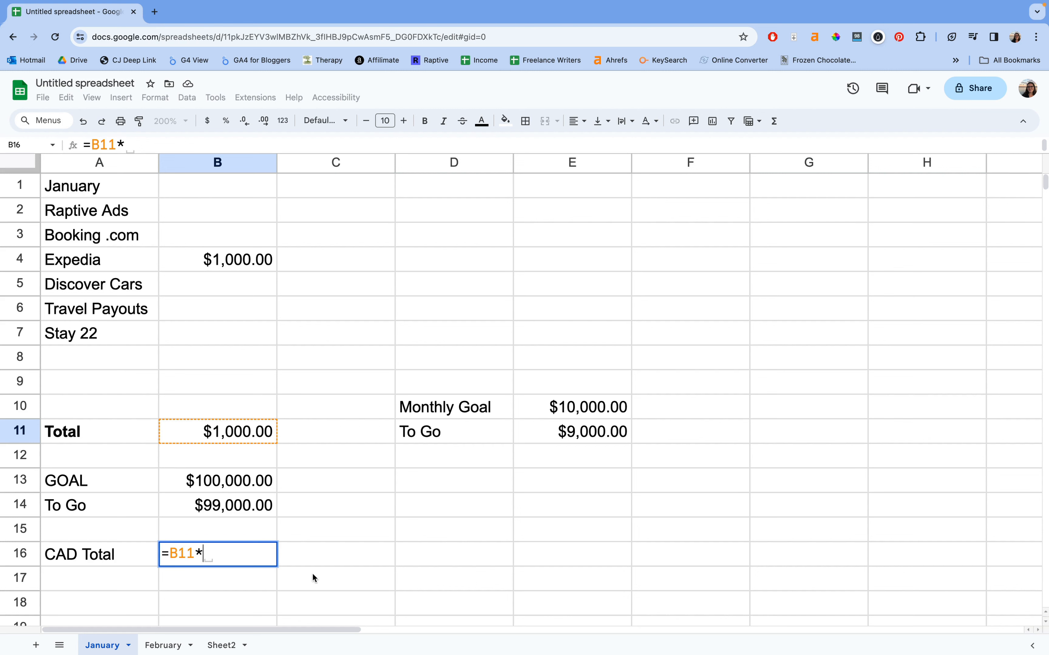
{"action": "left_click", "coordinate": [312, 562]}
{"action": "key", "text": "BackSpace"}
{"action": "key", "text": "BackSpace"}
{"action": "key", "text": "BackSpace"}
{"action": "key", "text": "BackSpace"}
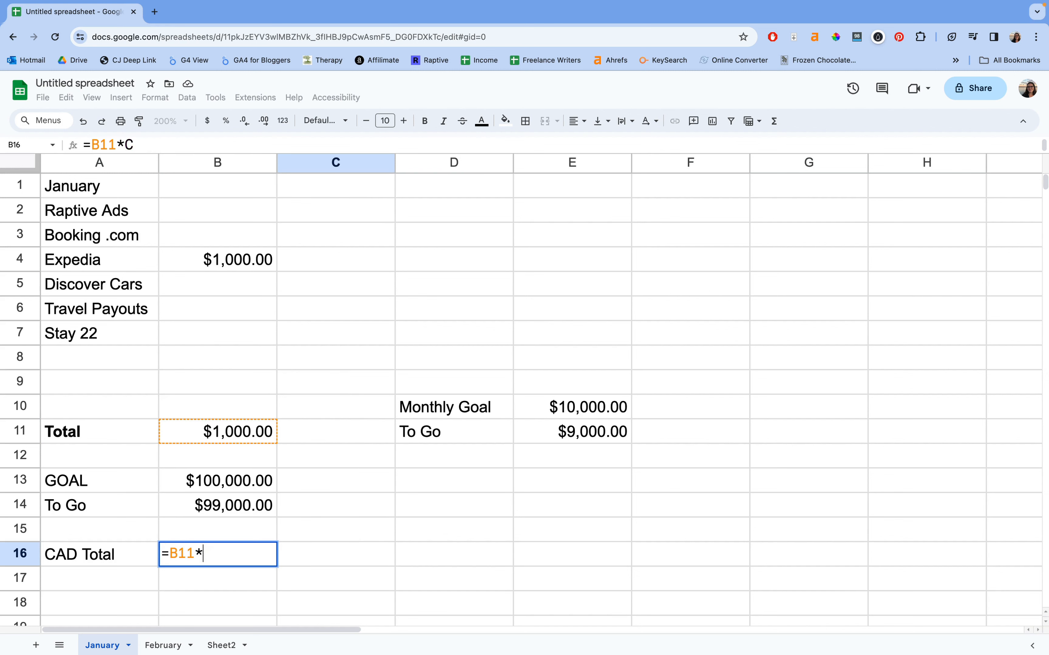
{"action": "type", "text": "*0."}
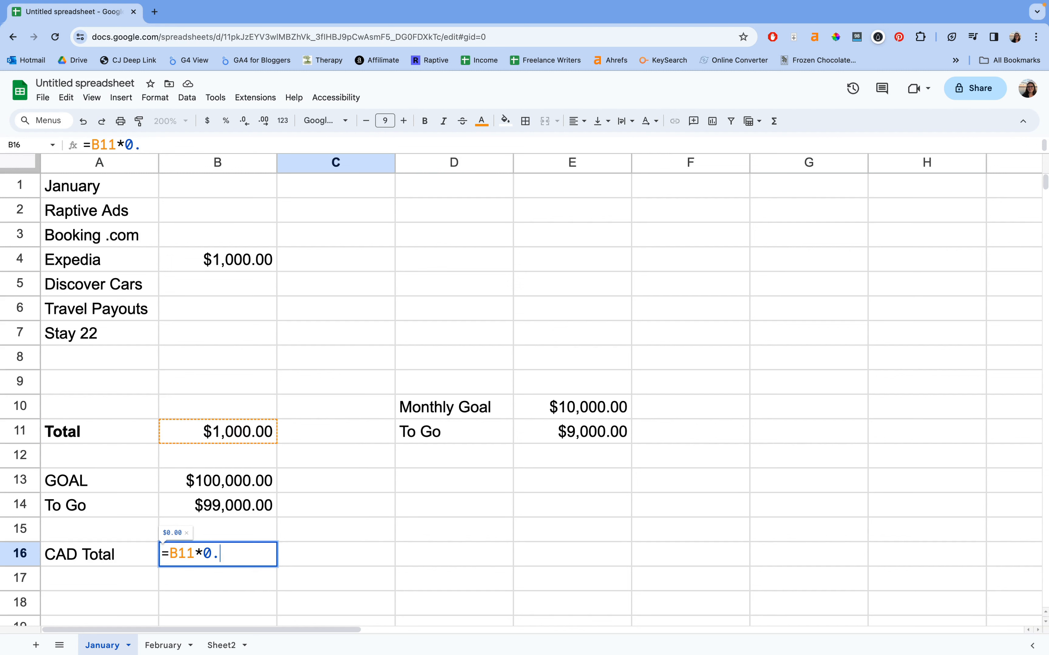
{"action": "type", "text": "0.37"}
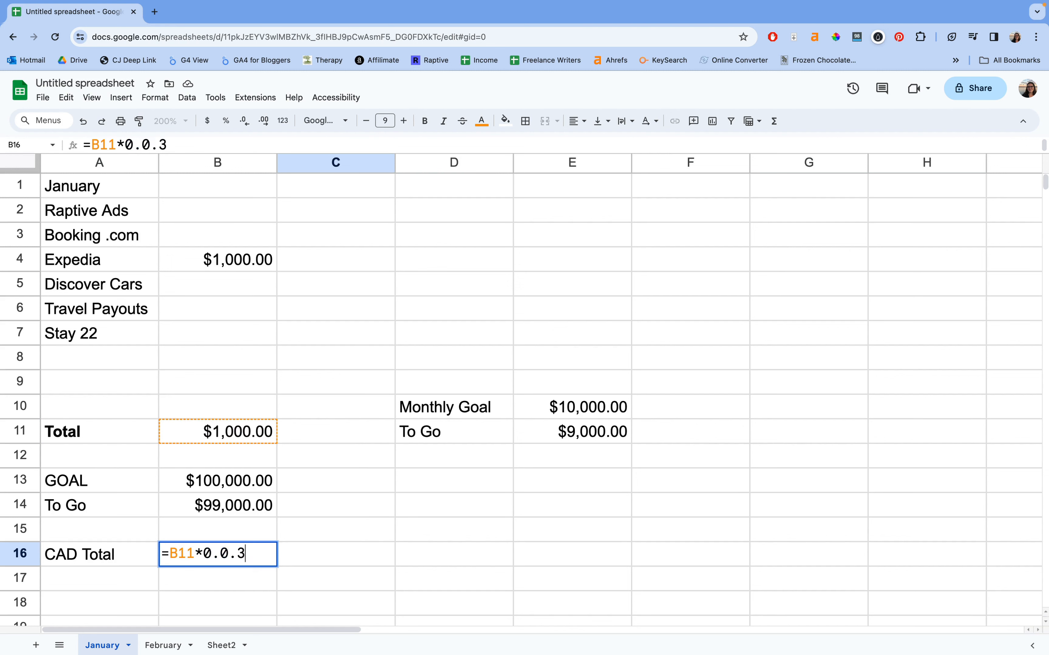
{"action": "key", "text": "Left"}
{"action": "key", "text": "Left"}
{"action": "key", "text": "BackSpace"}
{"action": "key", "text": "BackSpace"}
{"action": "key", "text": "BackSpace"}
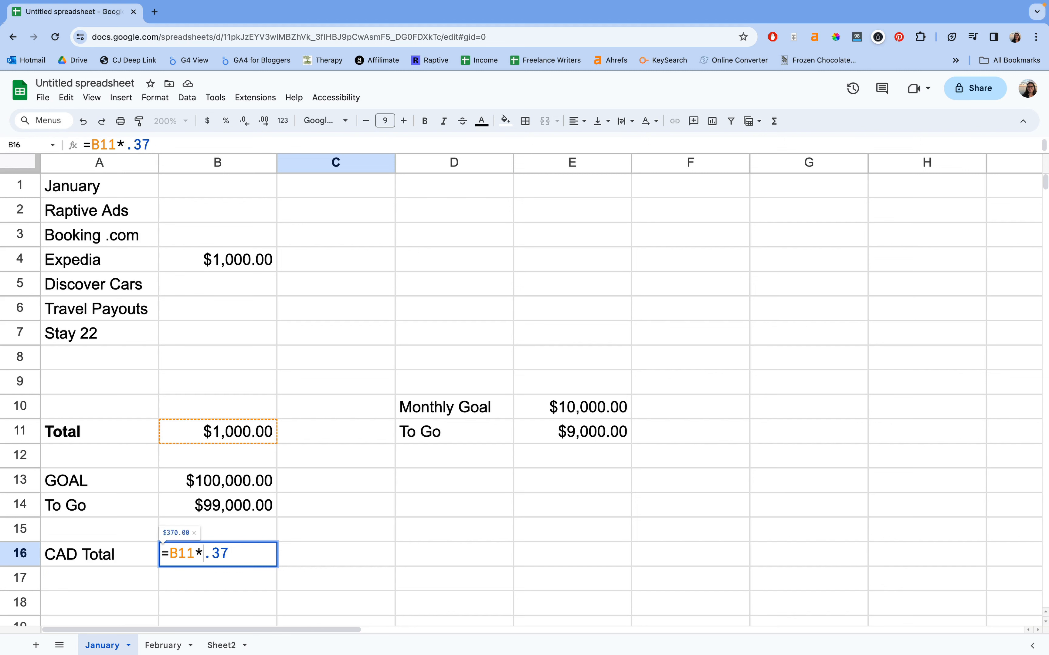
{"action": "type", "text": "1"}
{"action": "key", "text": "Return"}
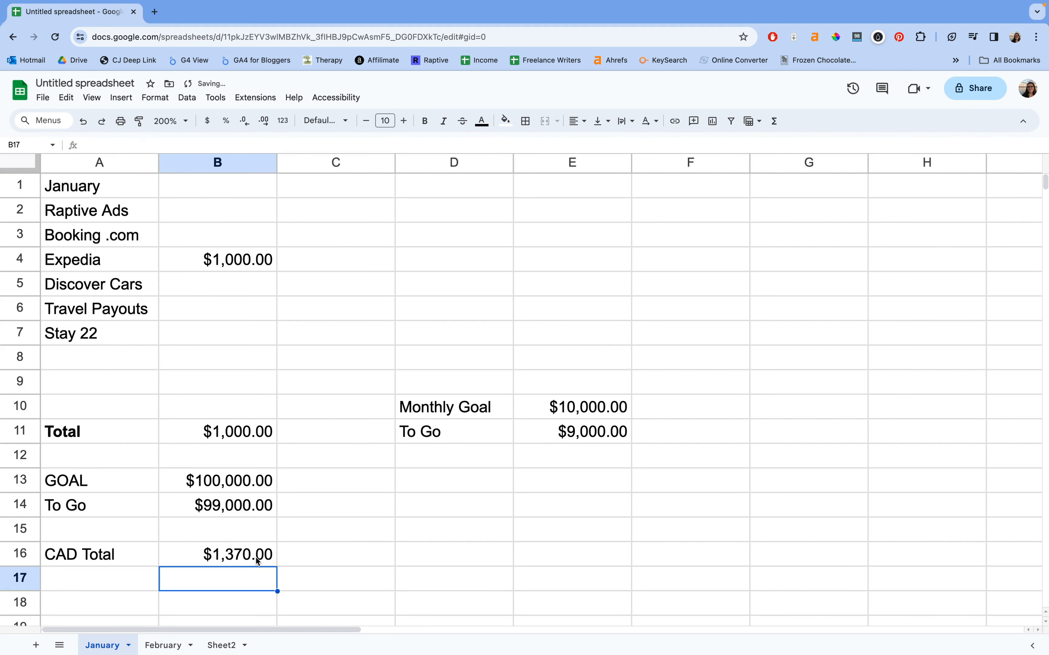
- Check the CAD conversion formula in January's B16, then review the months, total, goal and amount to go on the summary sheet
{"action": "left_click", "coordinate": [263, 557]}
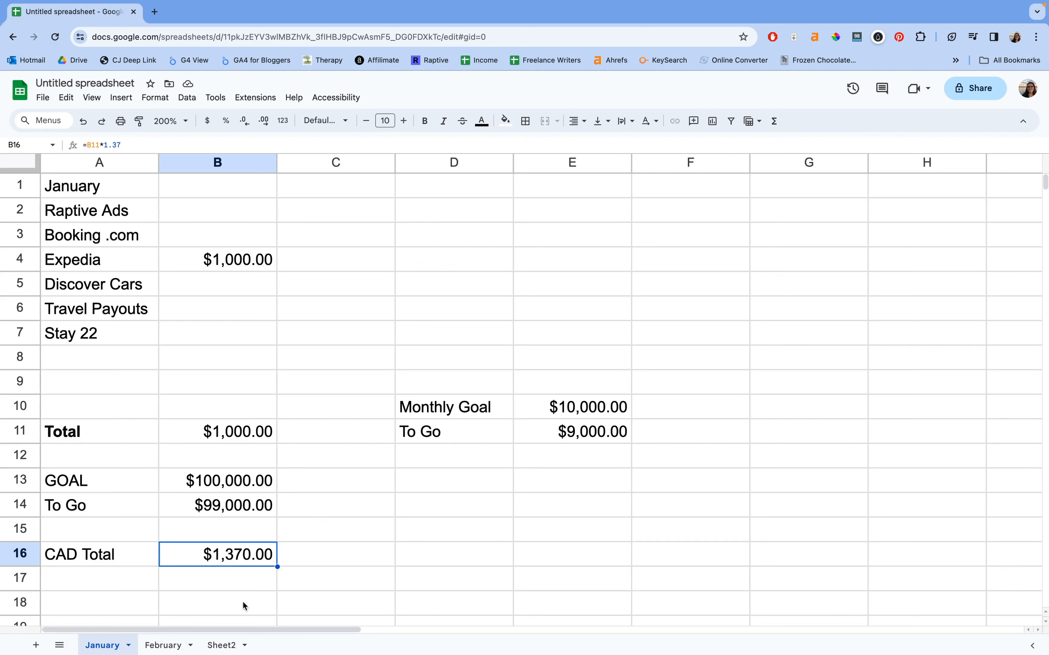
{"action": "left_click", "coordinate": [223, 645]}
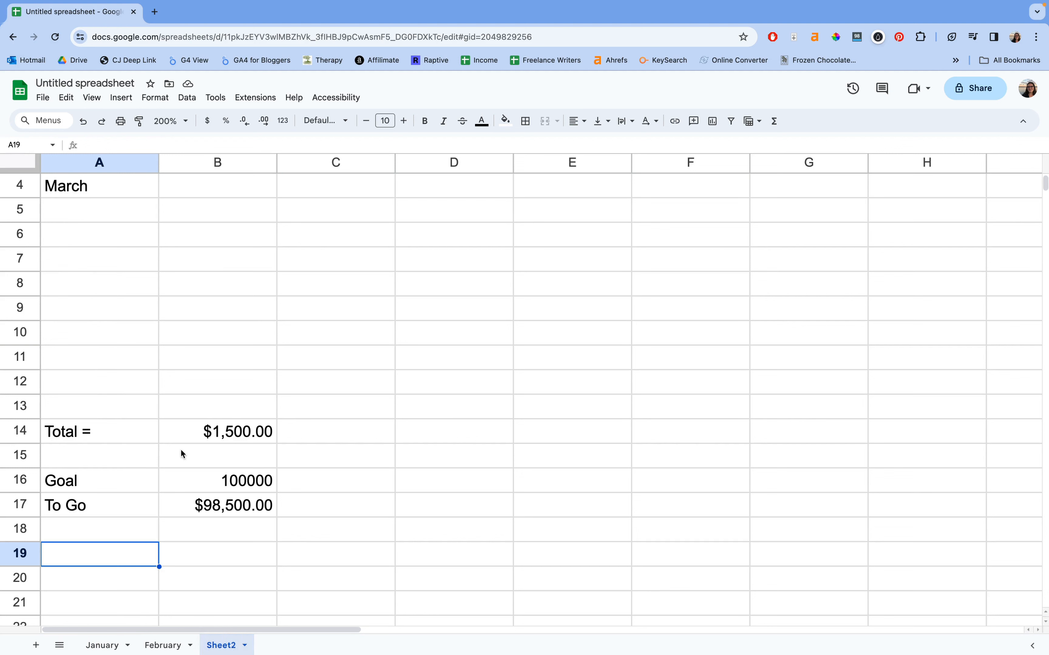
{"action": "scroll", "coordinate": [148, 518], "scroll_direction": "up", "scroll_amount": 3}
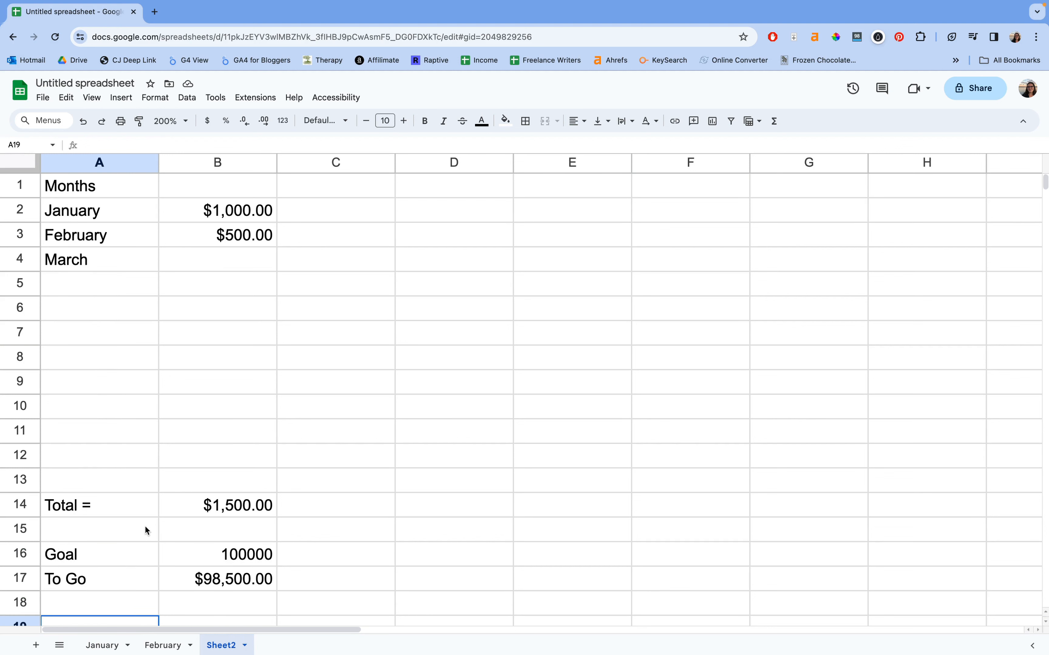
{"action": "scroll", "coordinate": [145, 526], "scroll_direction": "down", "scroll_amount": 3}
{"action": "left_click", "coordinate": [191, 558]}
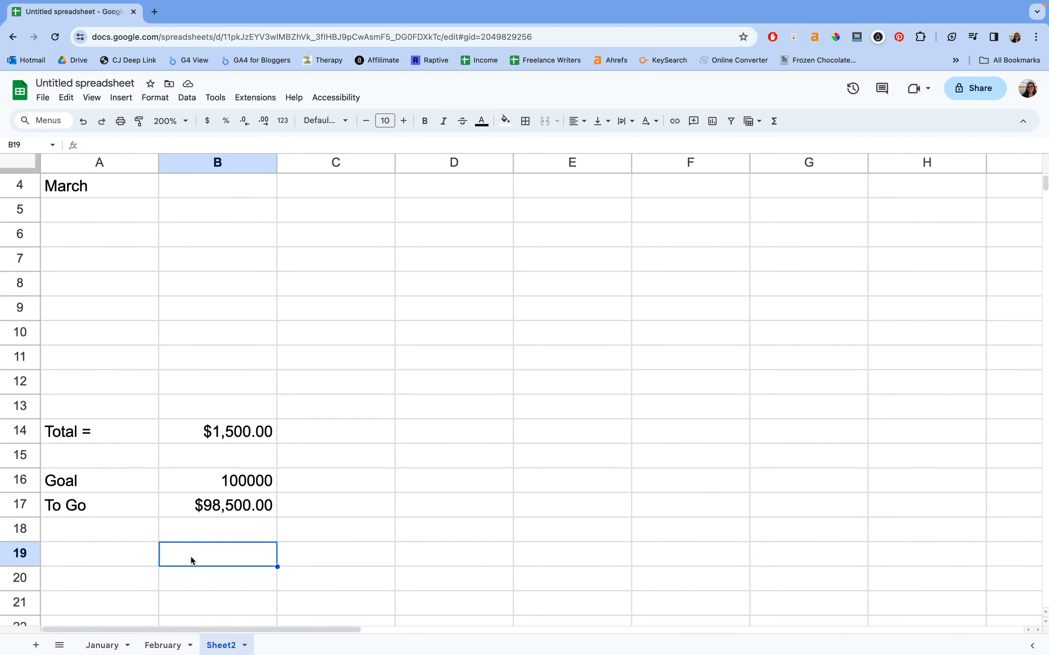
{"action": "scroll", "coordinate": [191, 557], "scroll_direction": "up", "scroll_amount": 3}
{"action": "left_click", "coordinate": [301, 509]}
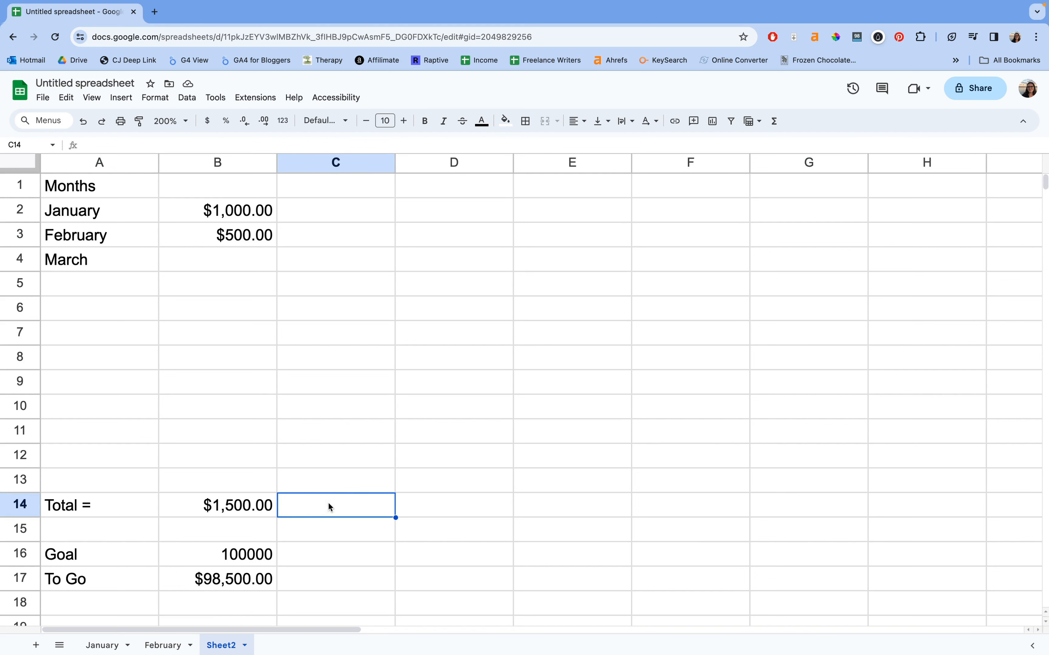
{"action": "scroll", "coordinate": [328, 505], "scroll_direction": "down", "scroll_amount": 2}
{"action": "scroll", "coordinate": [328, 503], "scroll_direction": "up", "scroll_amount": 2}
{"action": "left_click", "coordinate": [331, 398]}
{"action": "scroll", "coordinate": [477, 253], "scroll_direction": "right", "scroll_amount": 3}
{"action": "scroll", "coordinate": [464, 262], "scroll_direction": "left", "scroll_amount": 3}
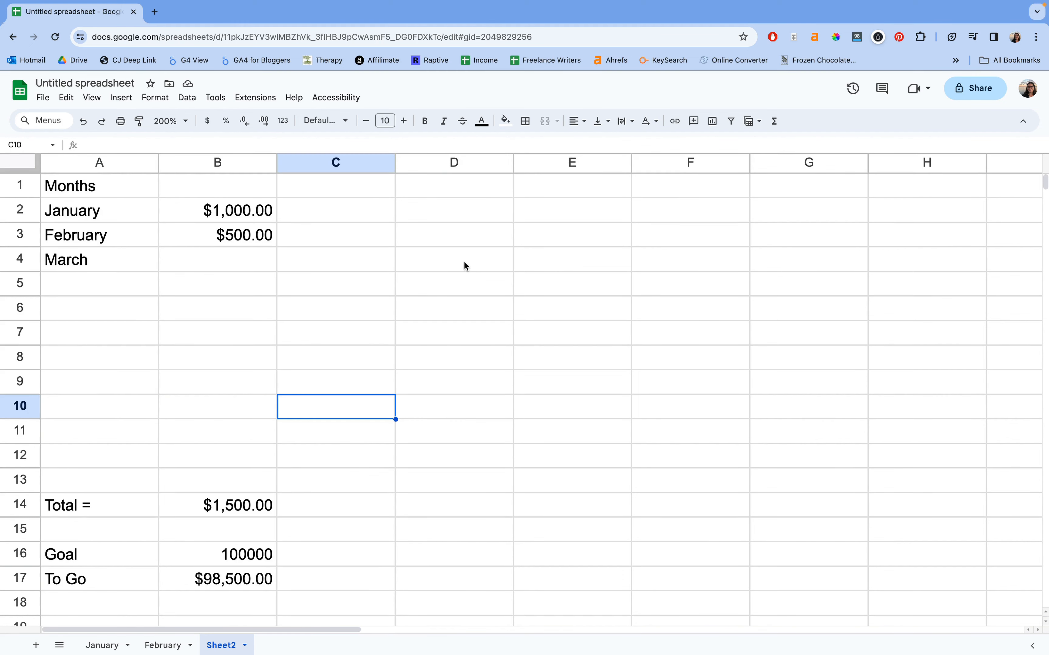
- Add the heading Ideas for More Income in cell D1 of the summary sheet
{"action": "left_click", "coordinate": [476, 195]}
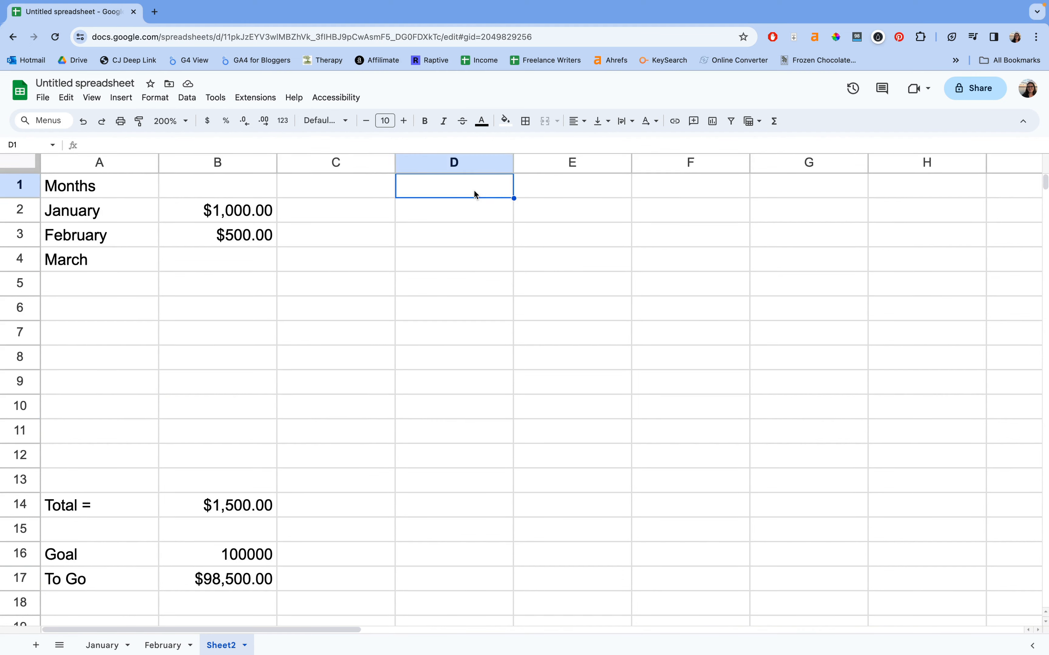
{"action": "type", "text": "Ideas for More Inco"}
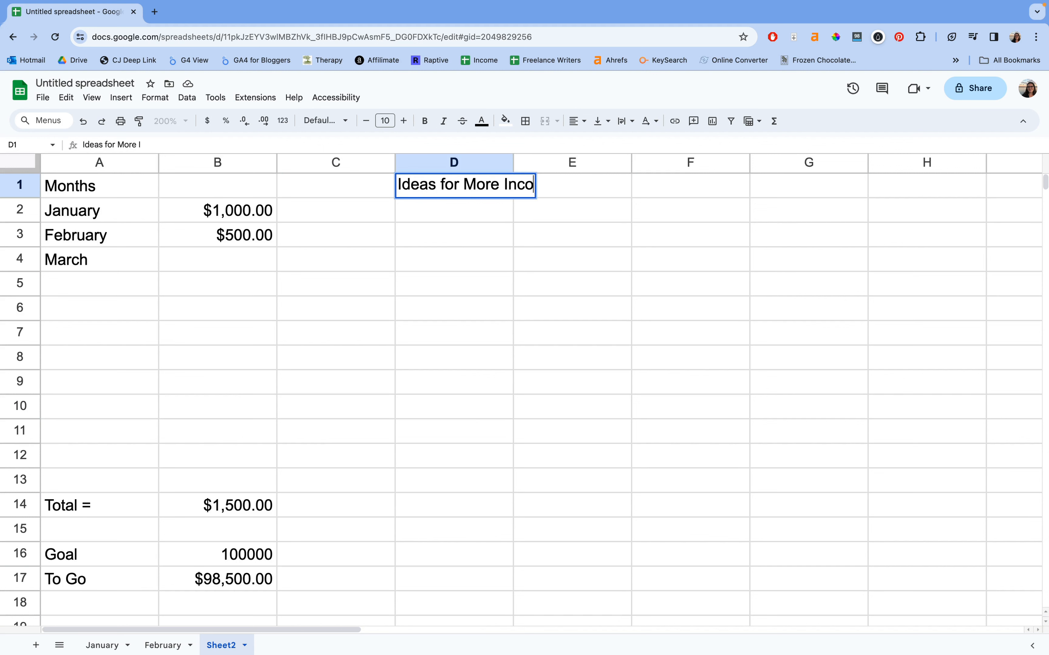
{"action": "type", "text": "me"}
{"action": "key", "text": "Return"}
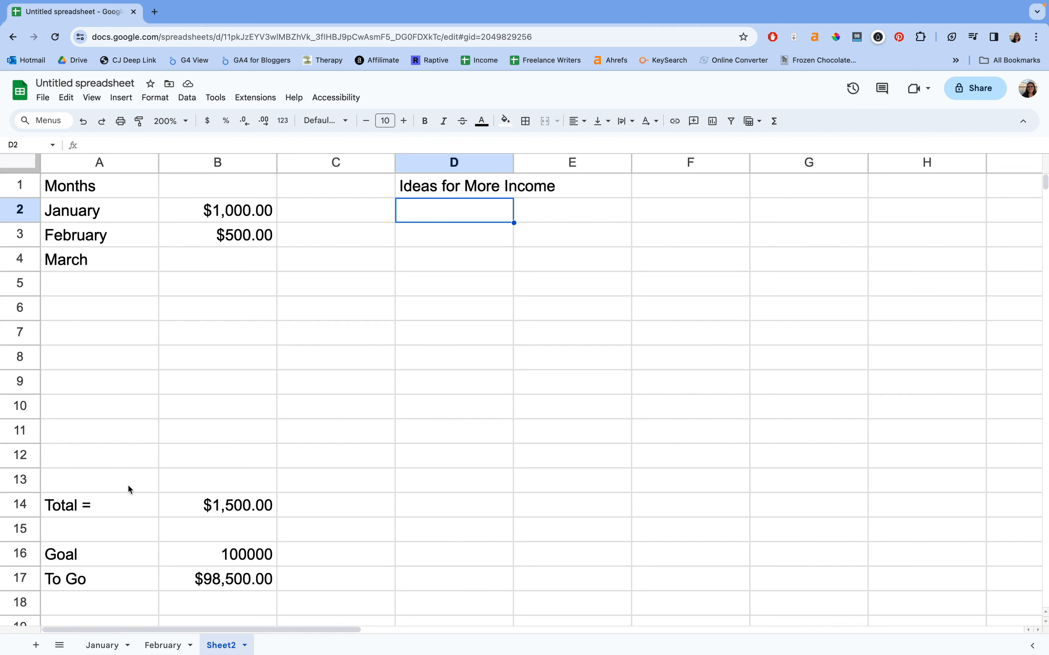
{"action": "scroll", "coordinate": [128, 484], "scroll_direction": "down", "scroll_amount": 3}
{"action": "left_click", "coordinate": [74, 561]}
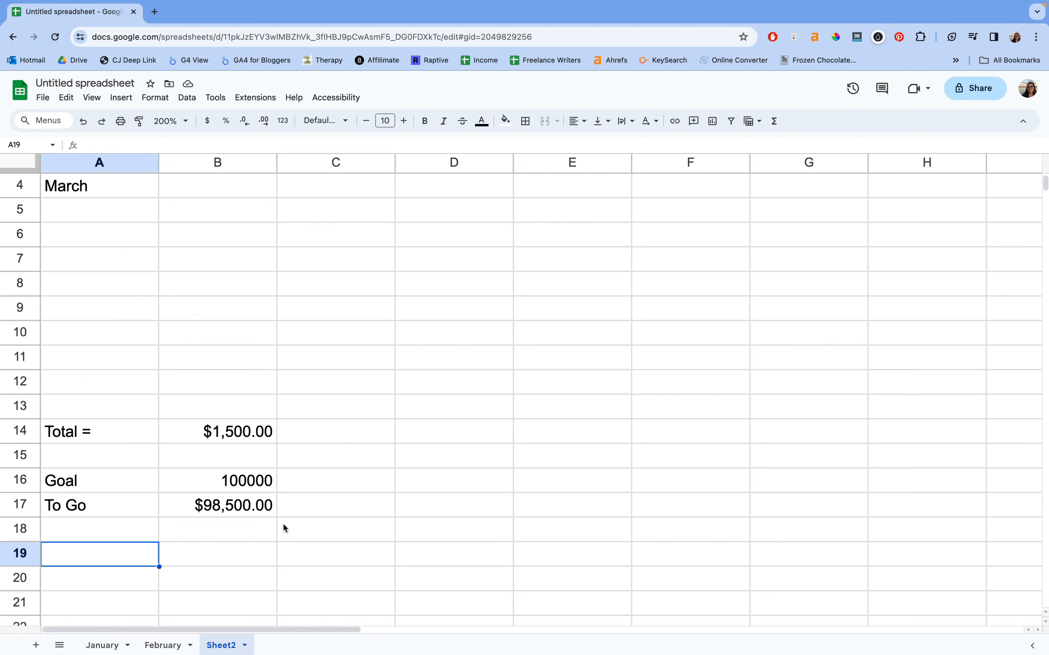
{"action": "scroll", "coordinate": [111, 556], "scroll_direction": "down", "scroll_amount": 2}
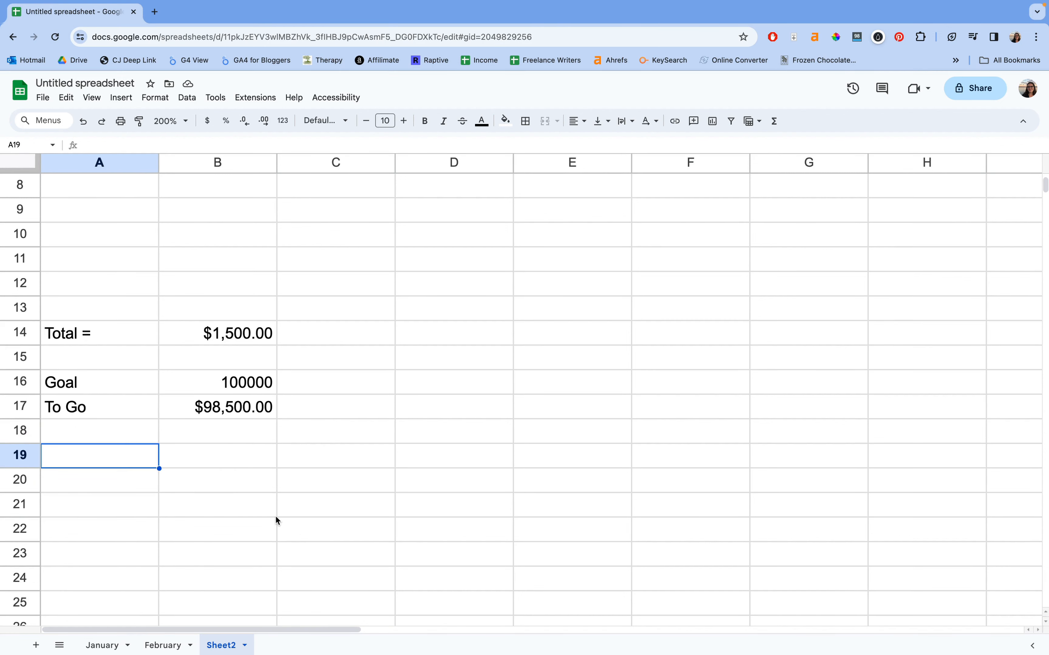
{"action": "scroll", "coordinate": [276, 517], "scroll_direction": "up", "scroll_amount": 4}
{"action": "left_click", "coordinate": [362, 328]}
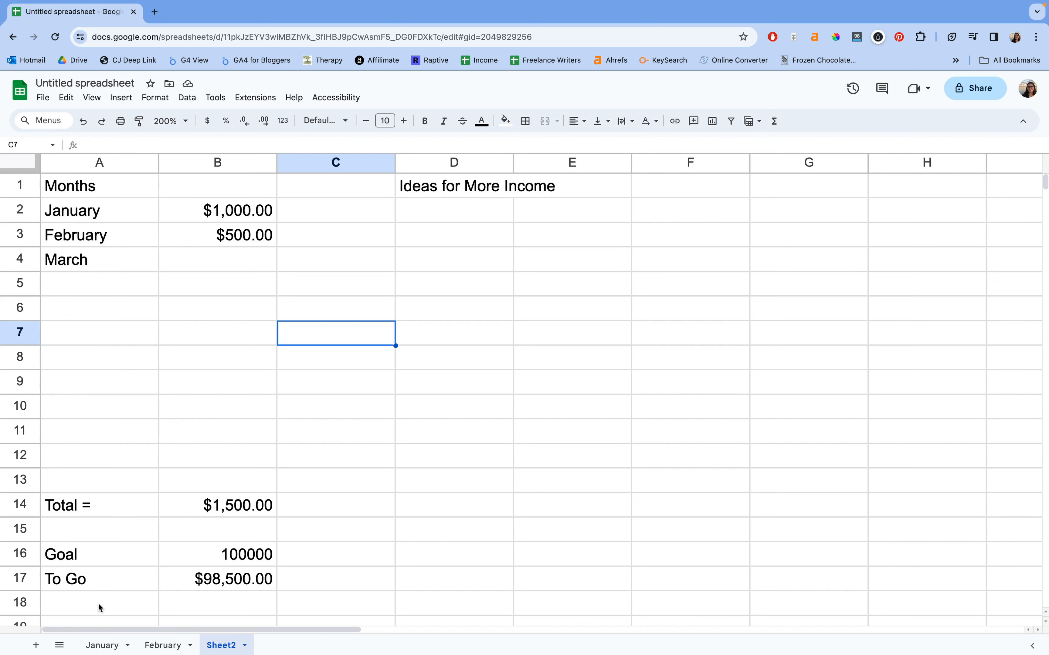
- Rename the summary sheet Sheet2 as Income
{"action": "double_click", "coordinate": [227, 645]}
{"action": "type", "text": "Income"}
{"action": "key", "text": "Return"}
- Add a new sheet to the spreadsheet and name it Expenses
{"action": "left_click", "coordinate": [36, 645]}
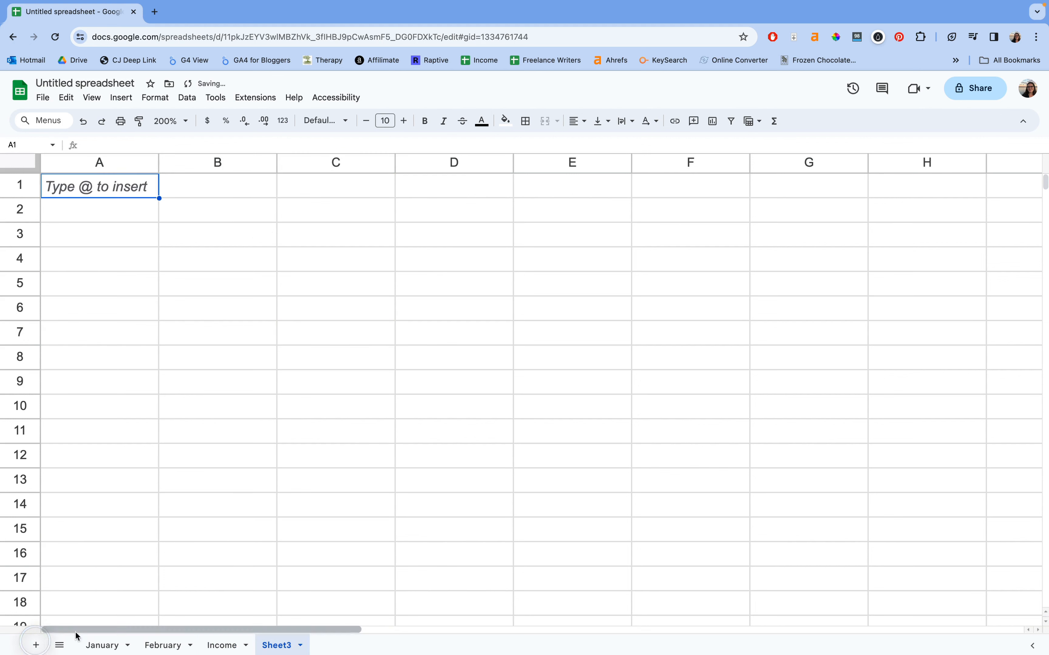
{"action": "double_click", "coordinate": [299, 650]}
{"action": "type", "text": "Expenss"}
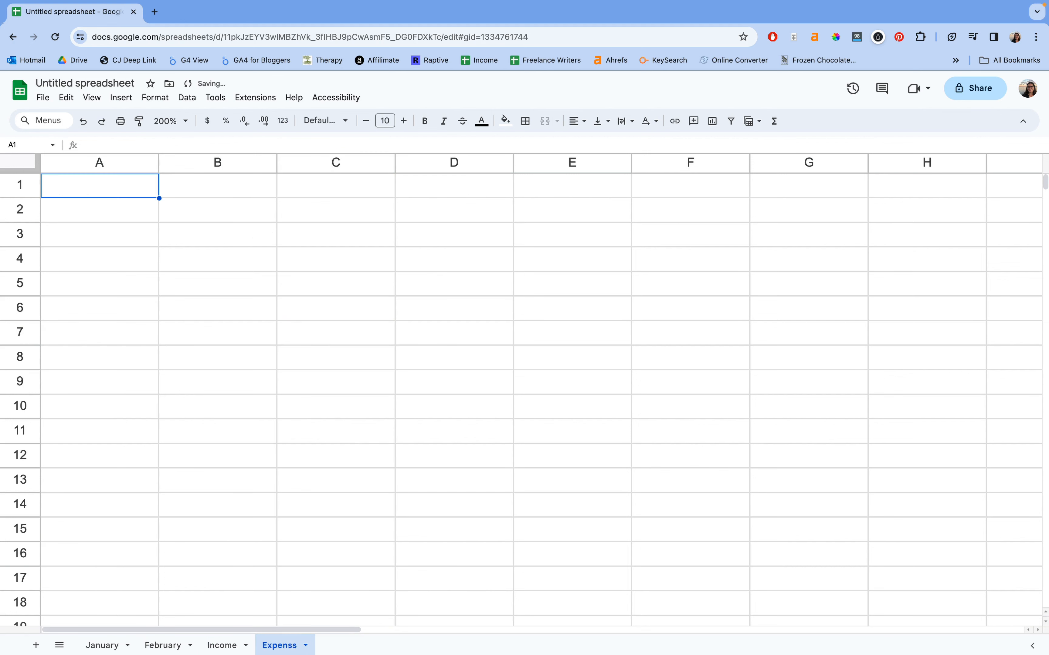
{"action": "key", "text": "BackSpace"}
{"action": "type", "text": "es"}
{"action": "left_click", "coordinate": [239, 360]}
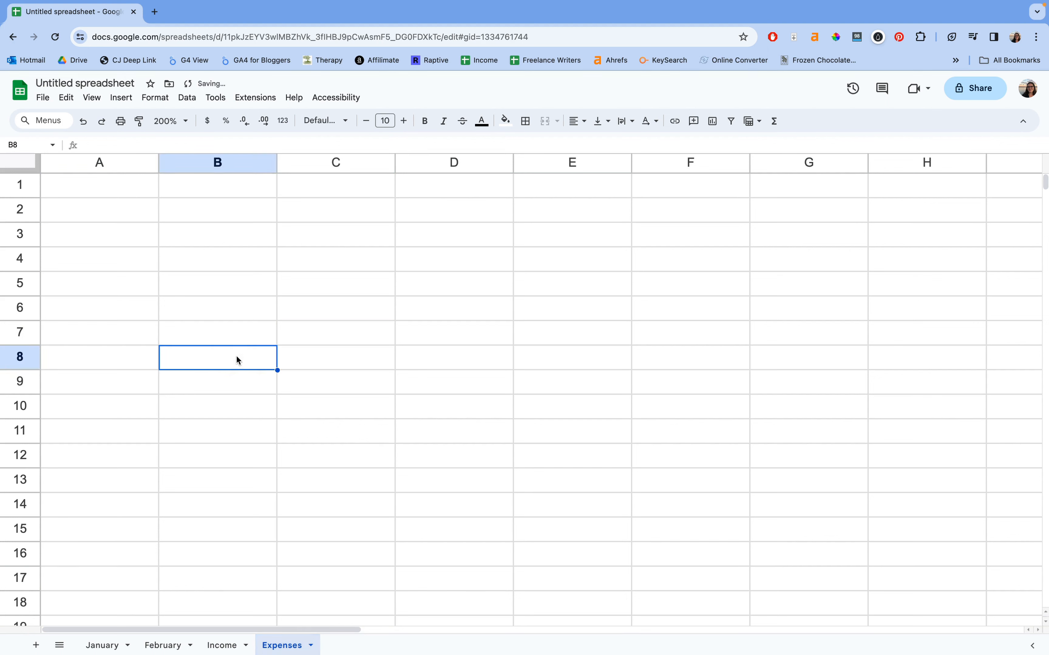
{"action": "left_click", "coordinate": [120, 210]}
{"action": "left_click", "coordinate": [116, 193]}
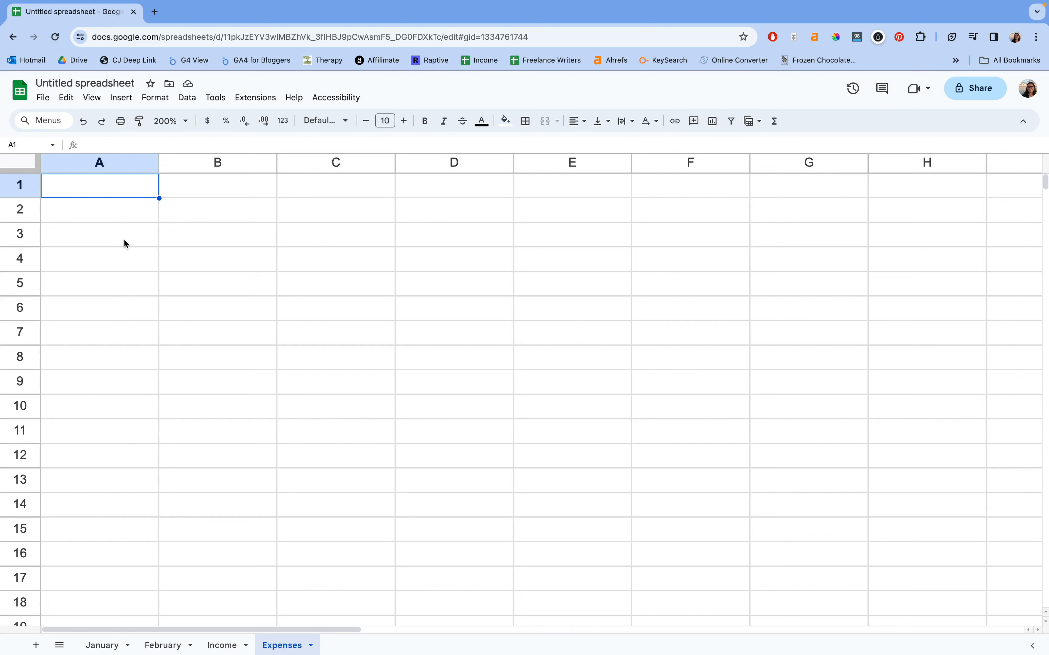
{"action": "left_click", "coordinate": [227, 645]}
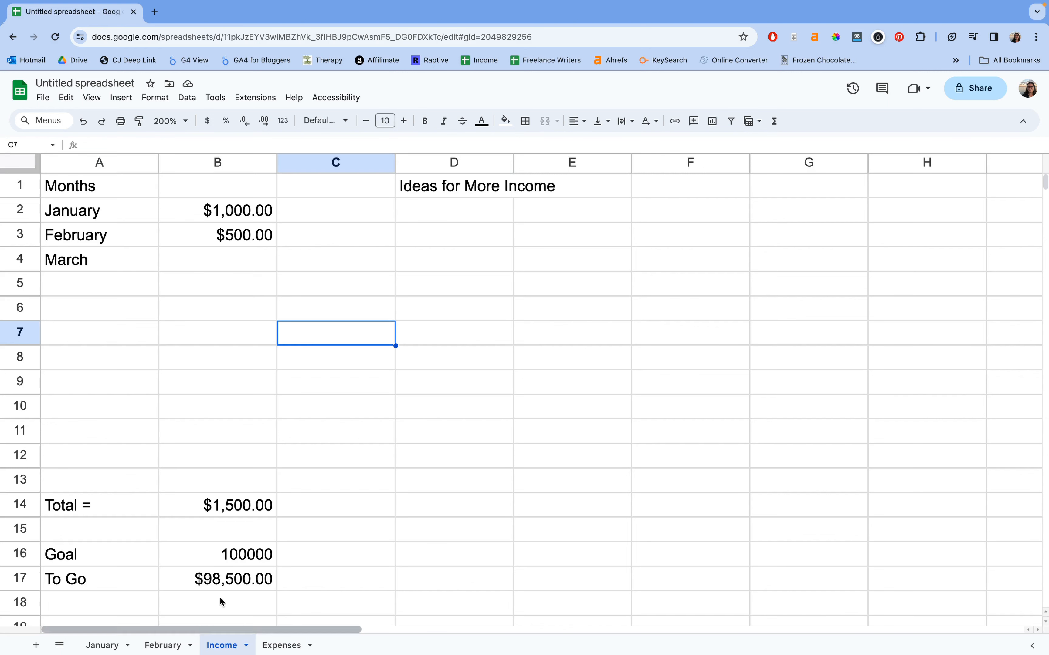
{"action": "left_click", "coordinate": [286, 645]}
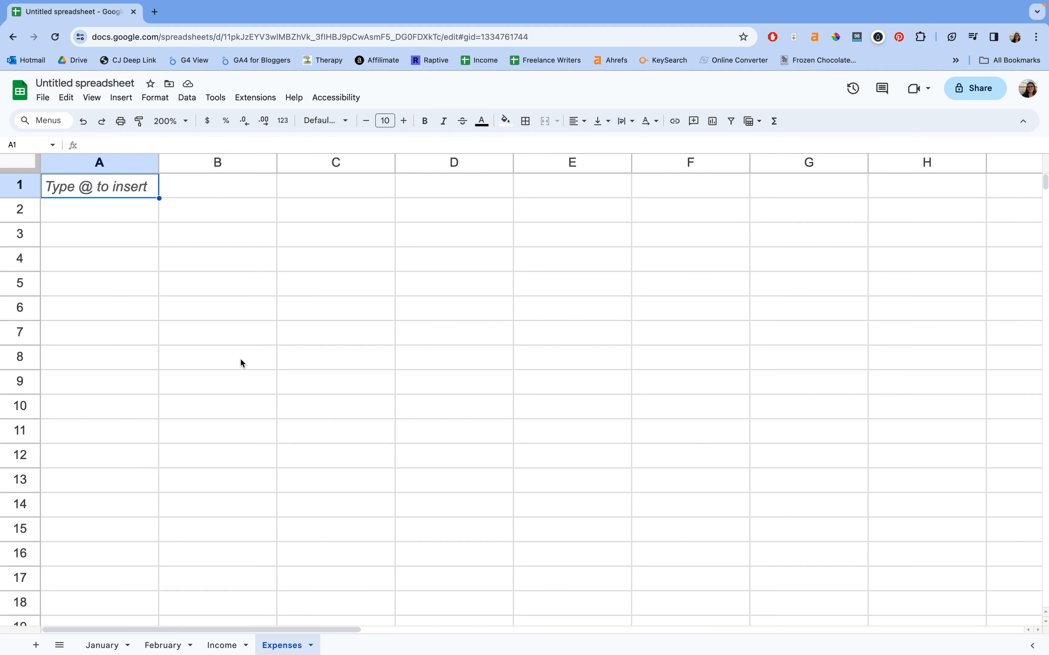
{"action": "left_click", "coordinate": [154, 213]}
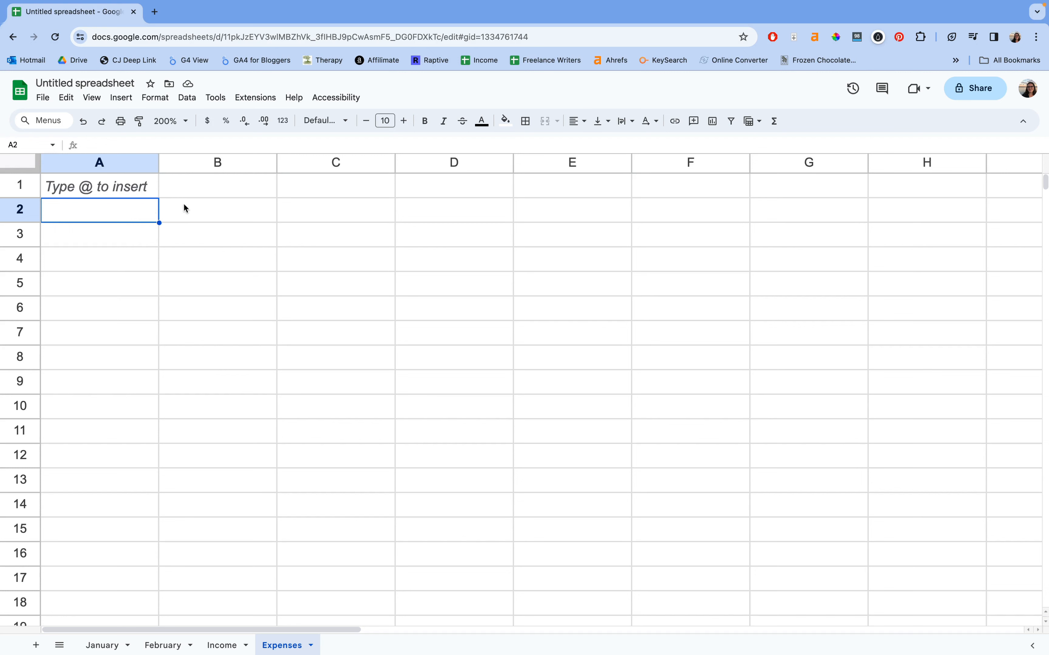
{"action": "type", "text": "xp"}
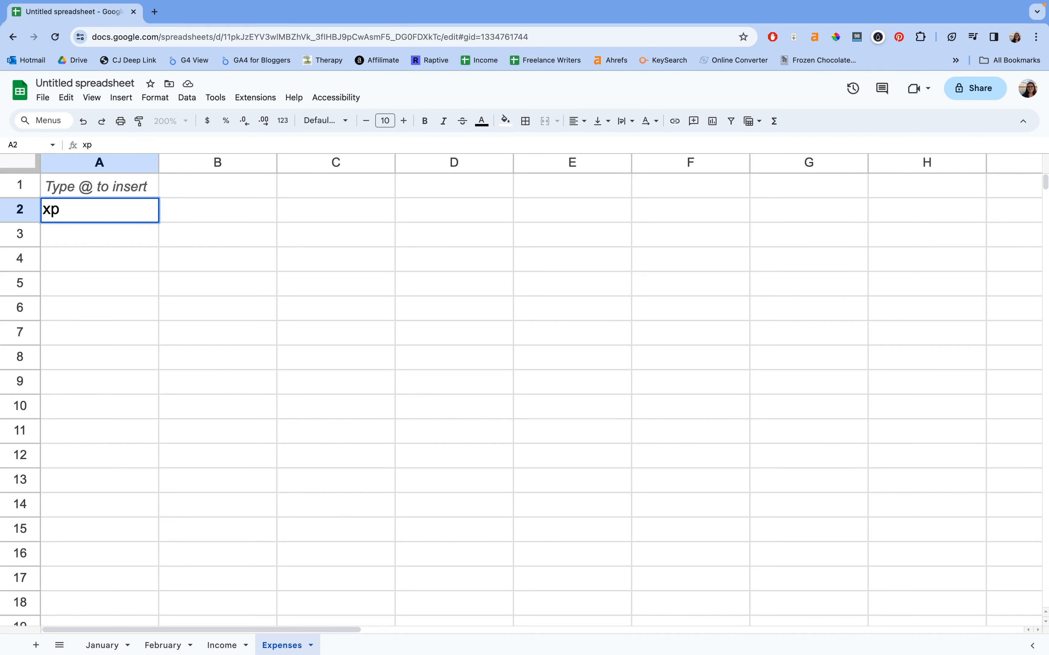
{"action": "key", "text": "BackSpace"}
{"action": "key", "text": "BackSpace"}
{"action": "key", "text": "Return"}
- Enter the column headers Expense Name in A1 and Date Paid in B1 of the Expenses sheet
{"action": "key", "text": "Up"}
{"action": "key", "text": "Up"}
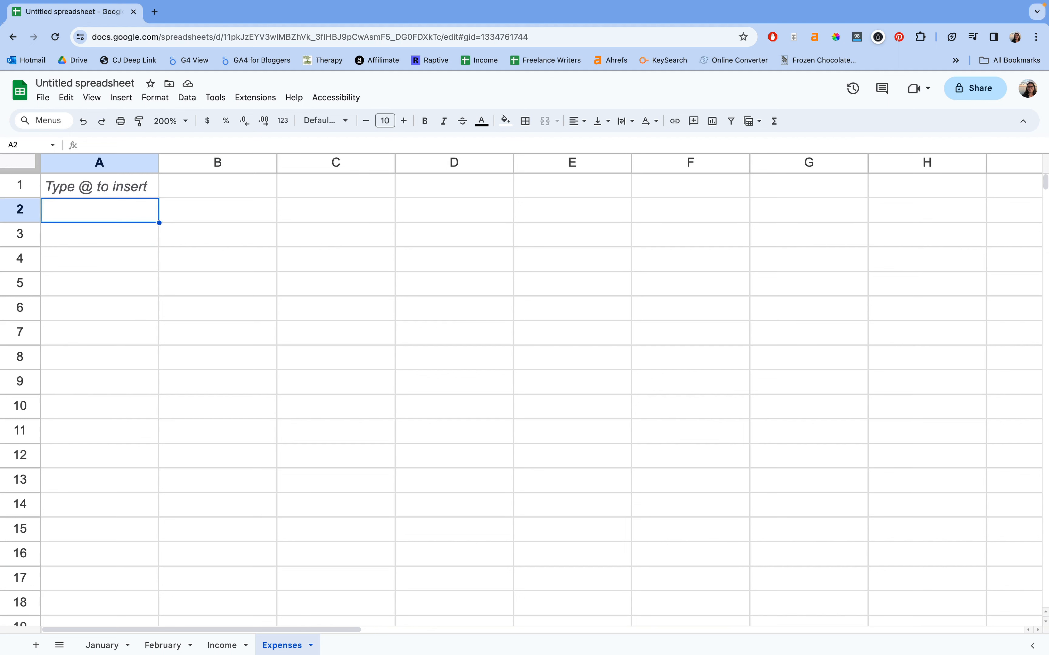
{"action": "type", "text": "Expense Name"}
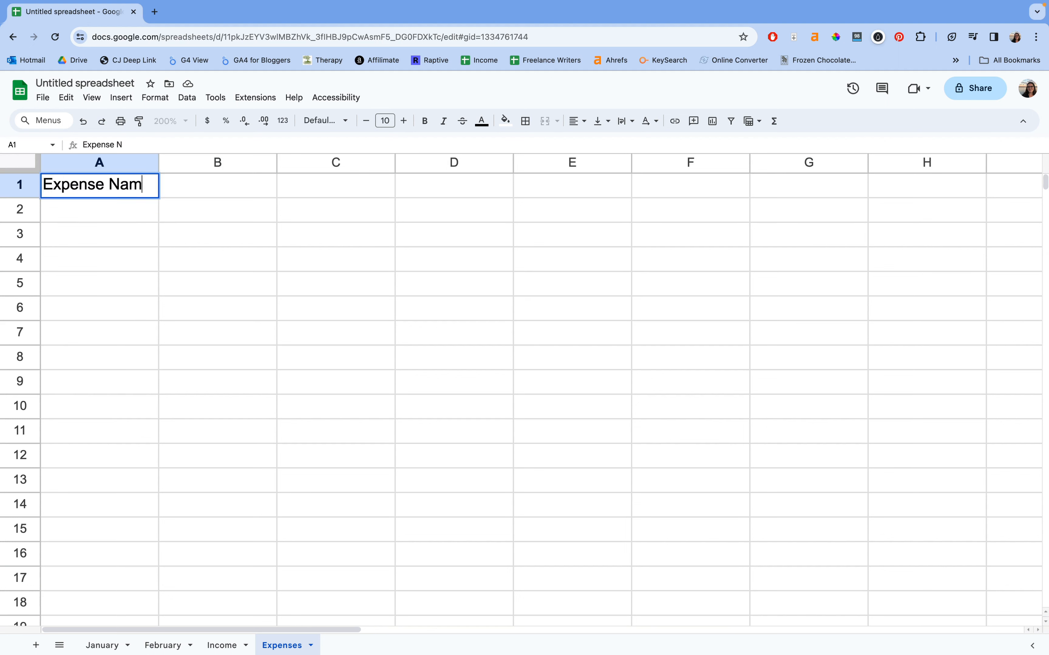
{"action": "key", "text": "Return"}
{"action": "key", "text": "Up"}
{"action": "key", "text": "Right"}
{"action": "type", "text": "Date Paid"}
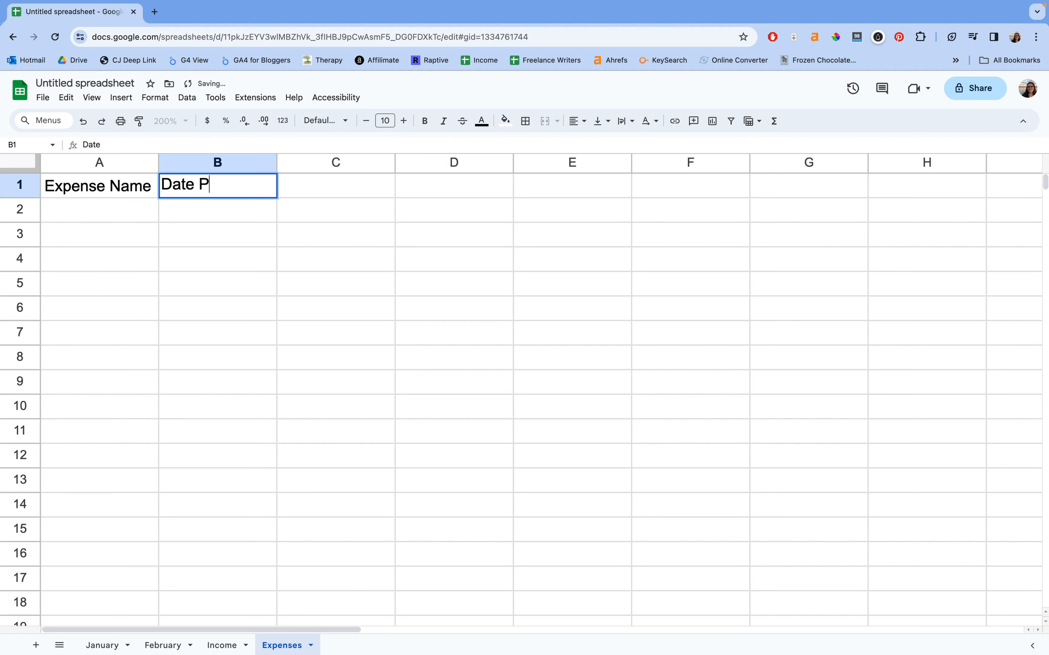
{"action": "key", "text": "Return"}
{"action": "key", "text": "Up"}
{"action": "key", "text": "Right"}
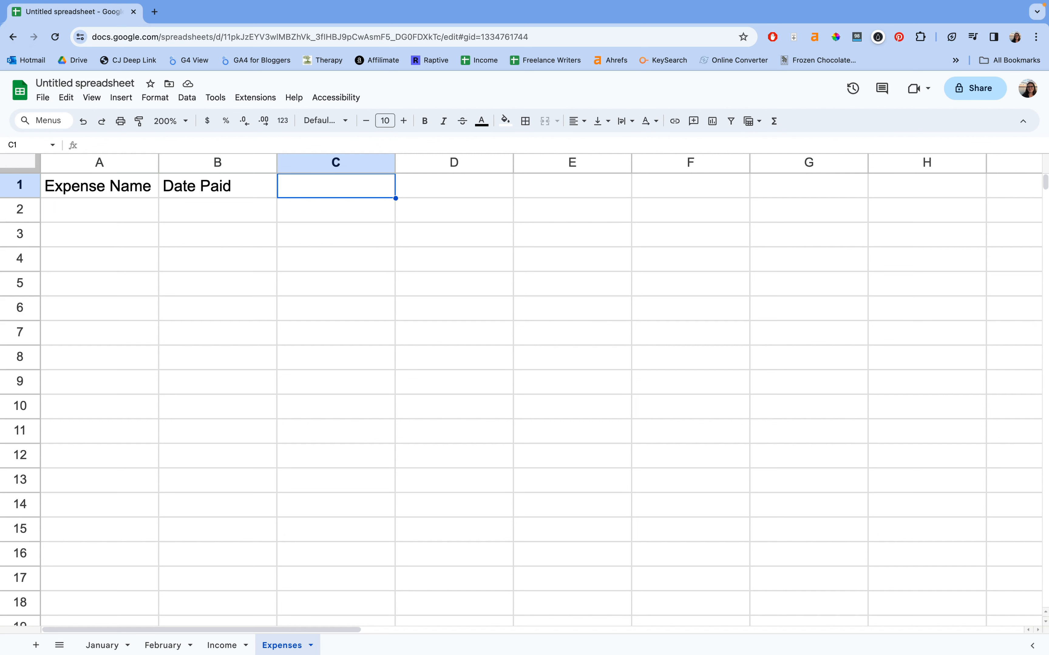
- Add the column headers Invoice in C1 and Total Paid in D1
{"action": "type", "text": "Invoice"}
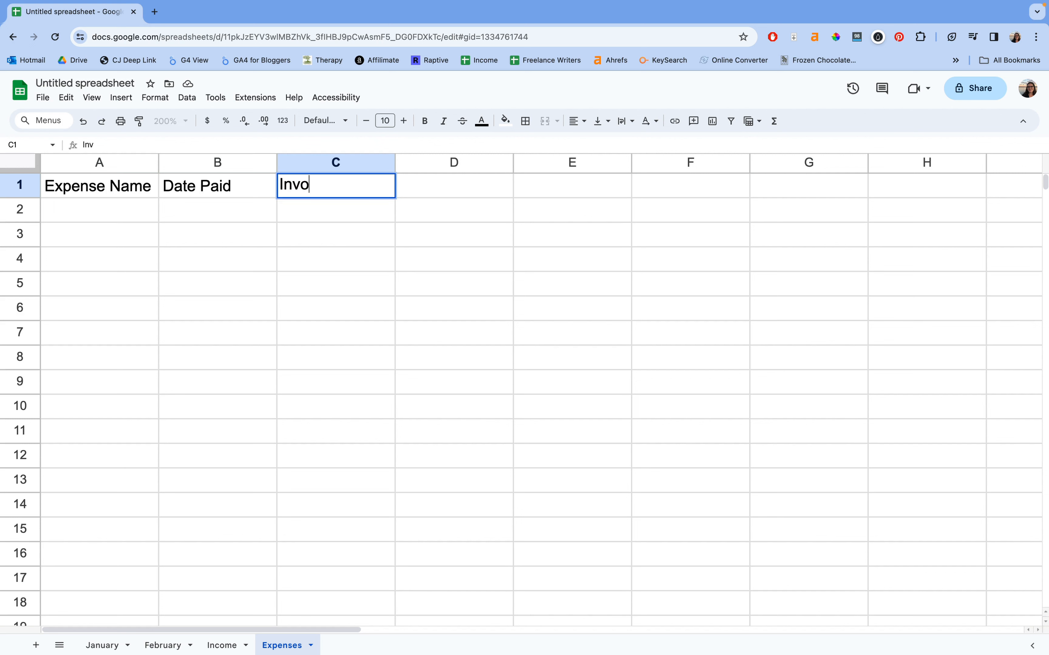
{"action": "key", "text": "Return"}
{"action": "key", "text": "Up"}
{"action": "key", "text": "Right"}
{"action": "left_click", "coordinate": [280, 216]}
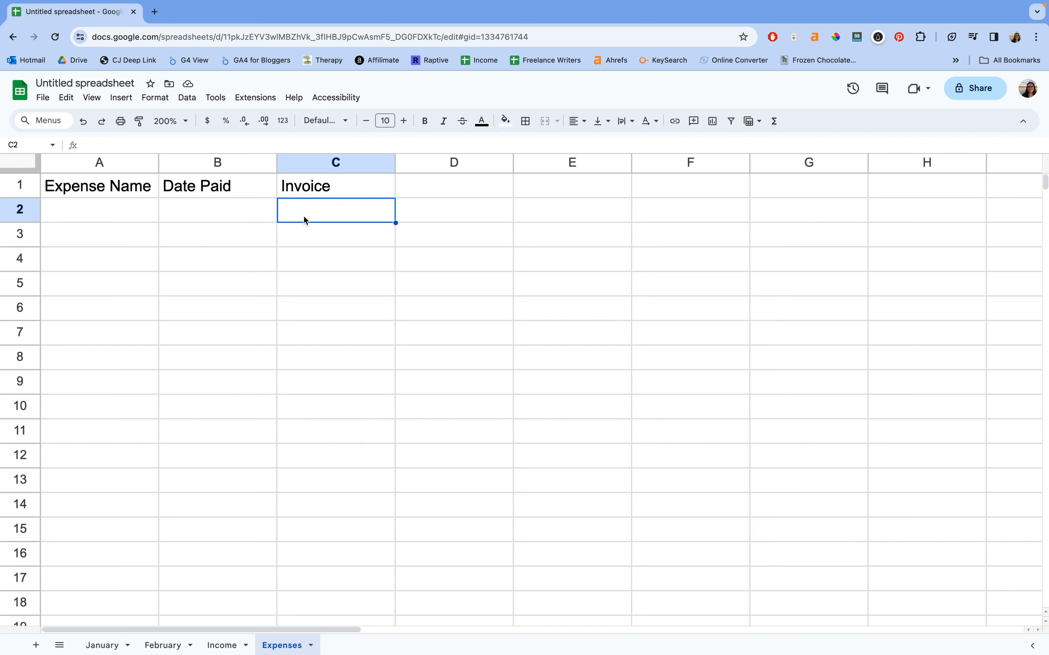
{"action": "key", "text": "Up"}
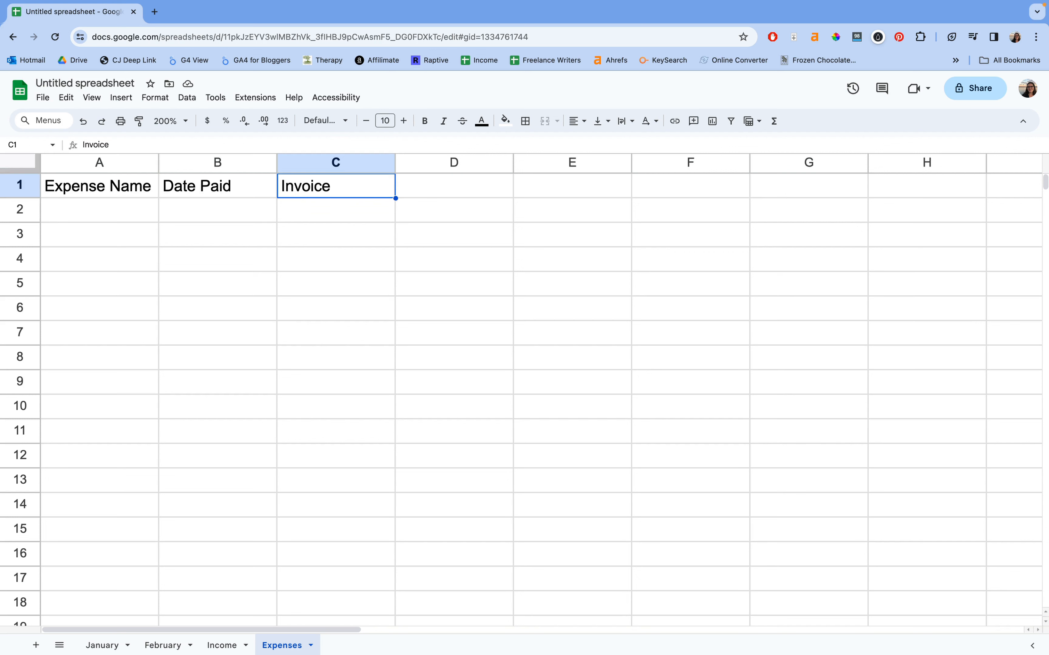
{"action": "key", "text": "Right"}
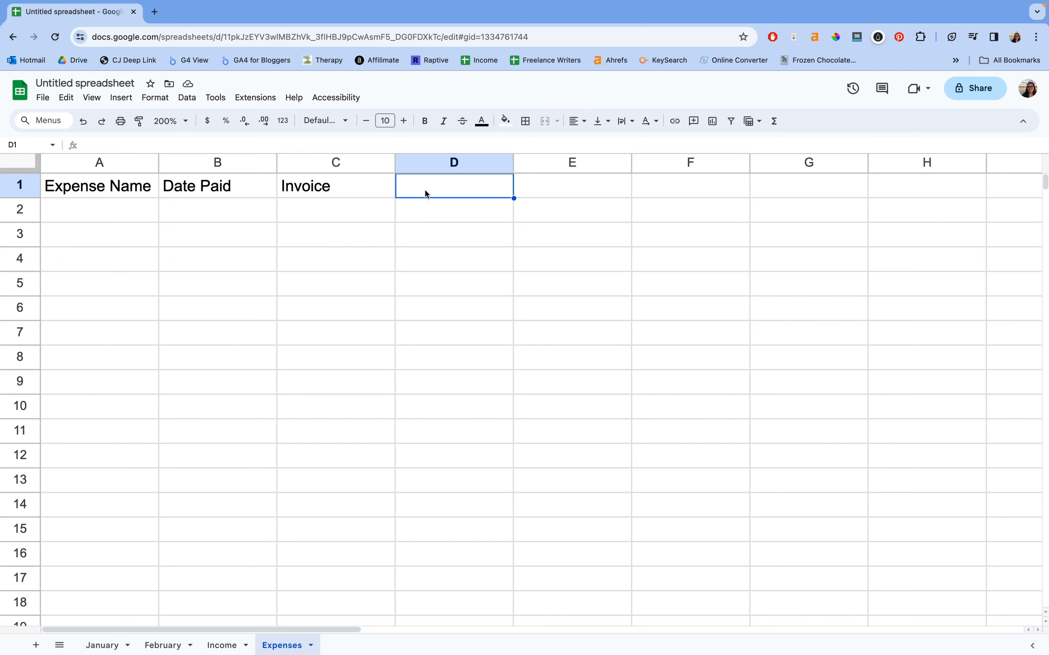
{"action": "type", "text": "Total Paid"}
{"action": "key", "text": "Return"}
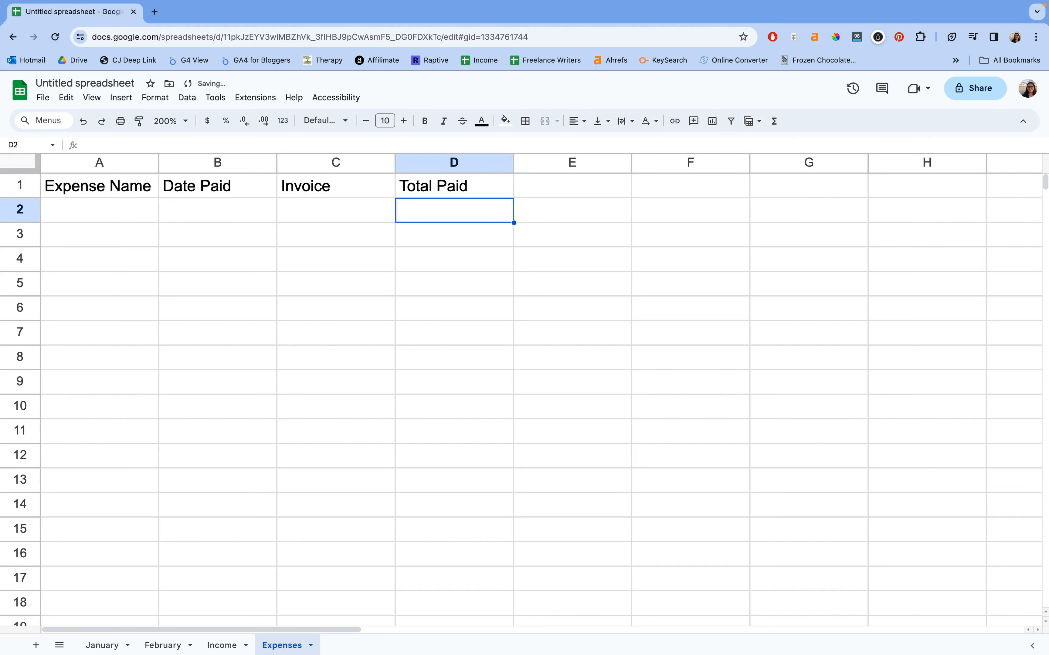
{"action": "key", "text": "Up"}
{"action": "key", "text": "Right"}
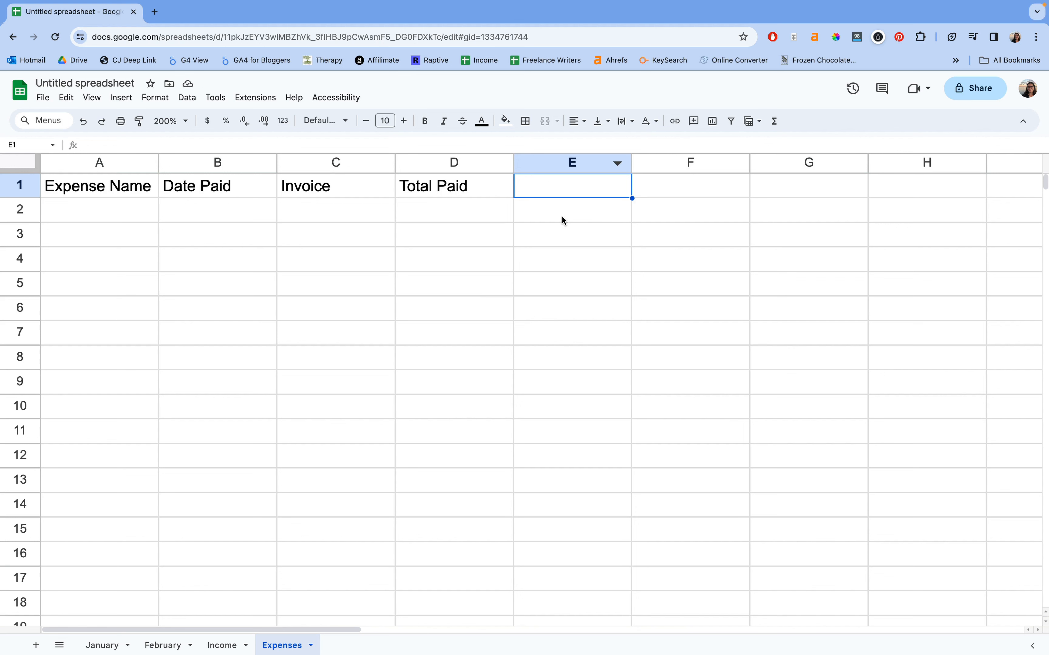
{"action": "left_click", "coordinate": [98, 199]}
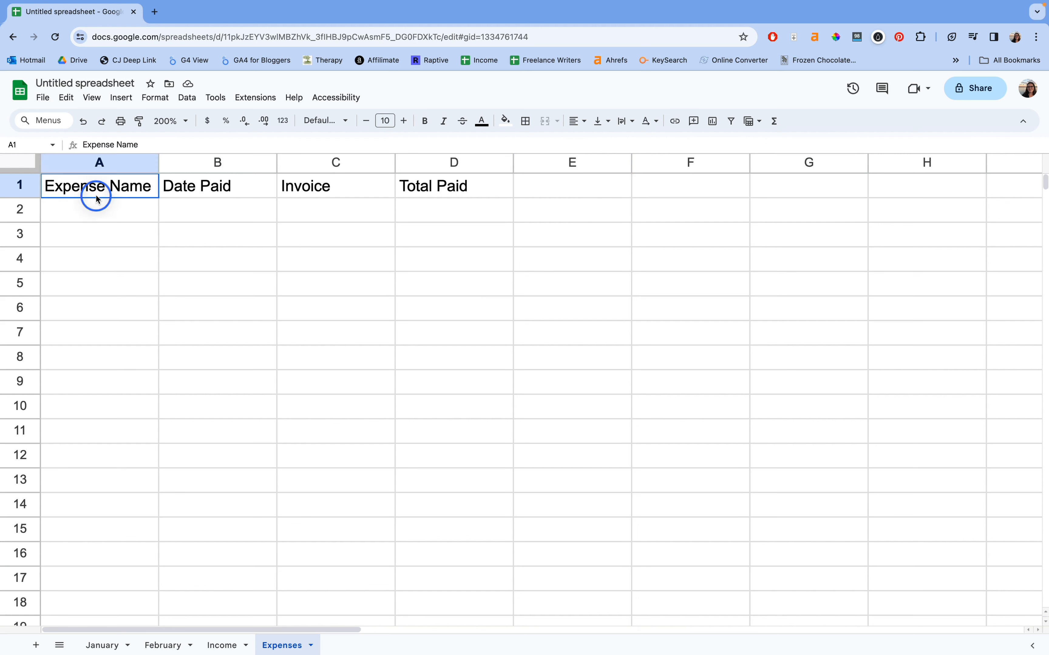
{"action": "left_click_drag", "start_coordinate": [88, 209], "coordinate": [410, 482]}
{"action": "left_click", "coordinate": [412, 503]}
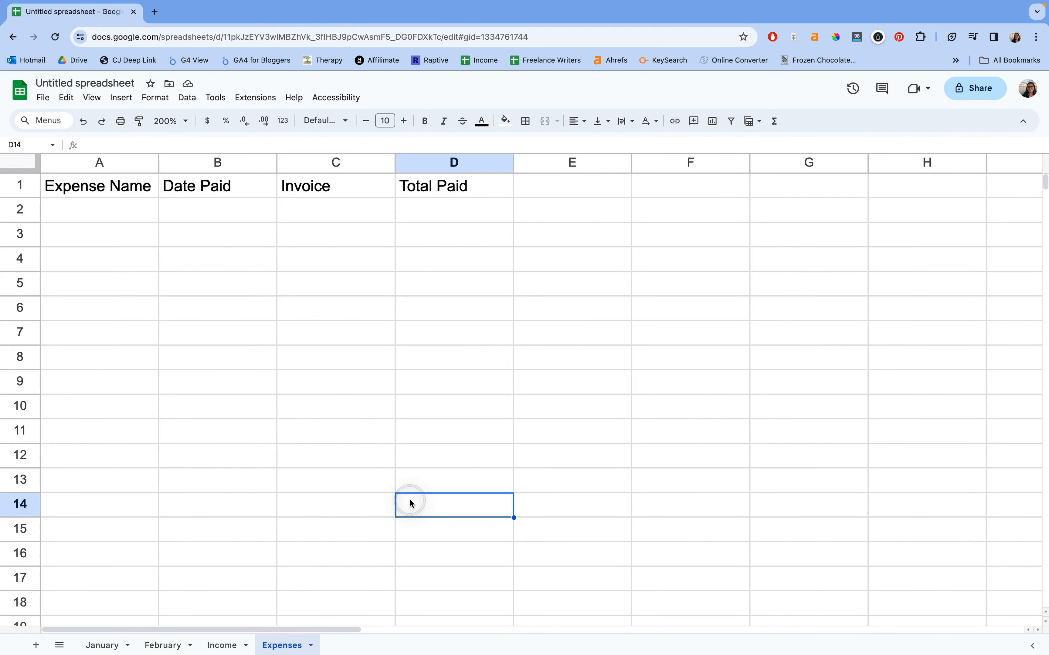
{"action": "scroll", "coordinate": [409, 498], "scroll_direction": "down", "scroll_amount": 1}
{"action": "scroll", "coordinate": [409, 498], "scroll_direction": "up", "scroll_amount": 1}
- Label cell A11 of the Expenses sheet Total =
{"action": "left_click", "coordinate": [72, 430]}
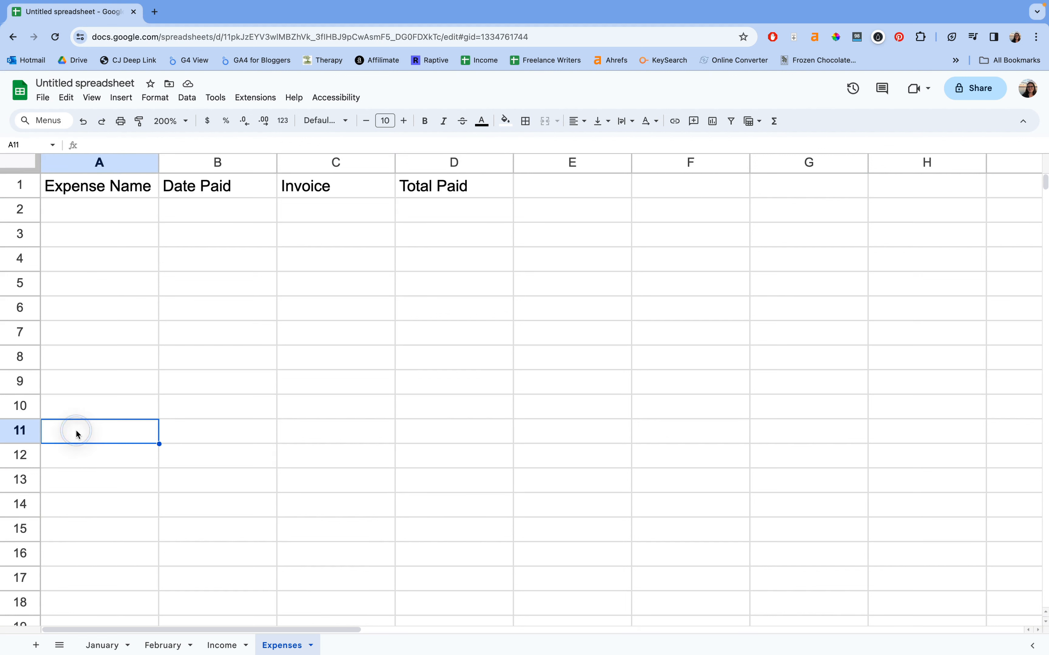
{"action": "type", "text": "Total ="}
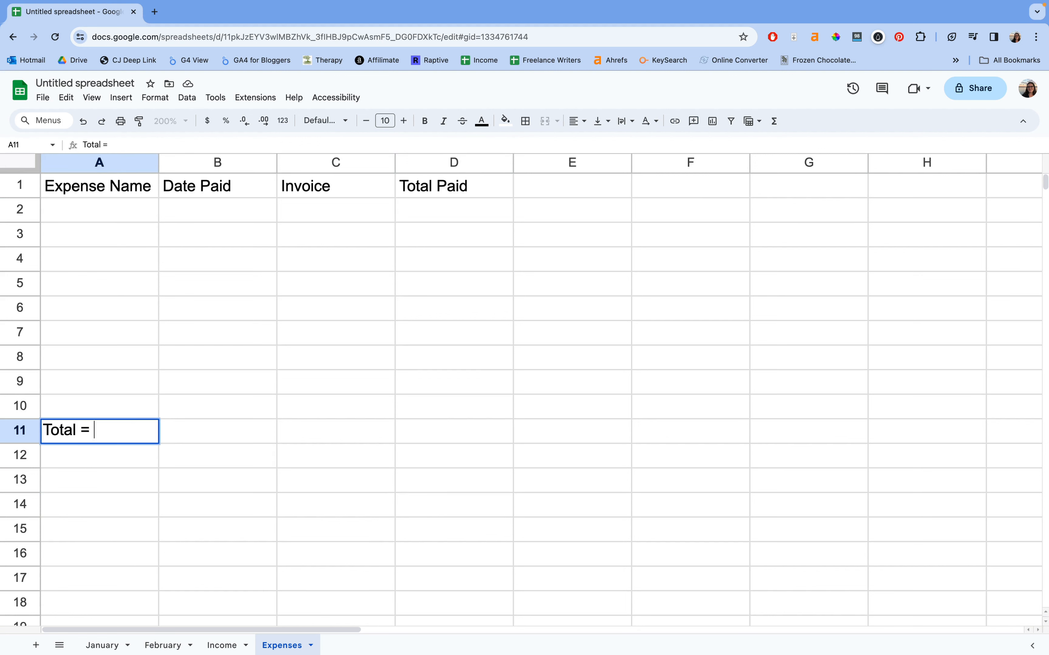
{"action": "key", "text": "Return"}
- Total the Total Paid column in D11 of the Expenses sheet with the formula =Sum(D2:D10)
{"action": "key", "text": "Up"}
{"action": "key", "text": "Right"}
{"action": "key", "text": "Right"}
{"action": "key", "text": "Right"}
{"action": "type", "text": "="}
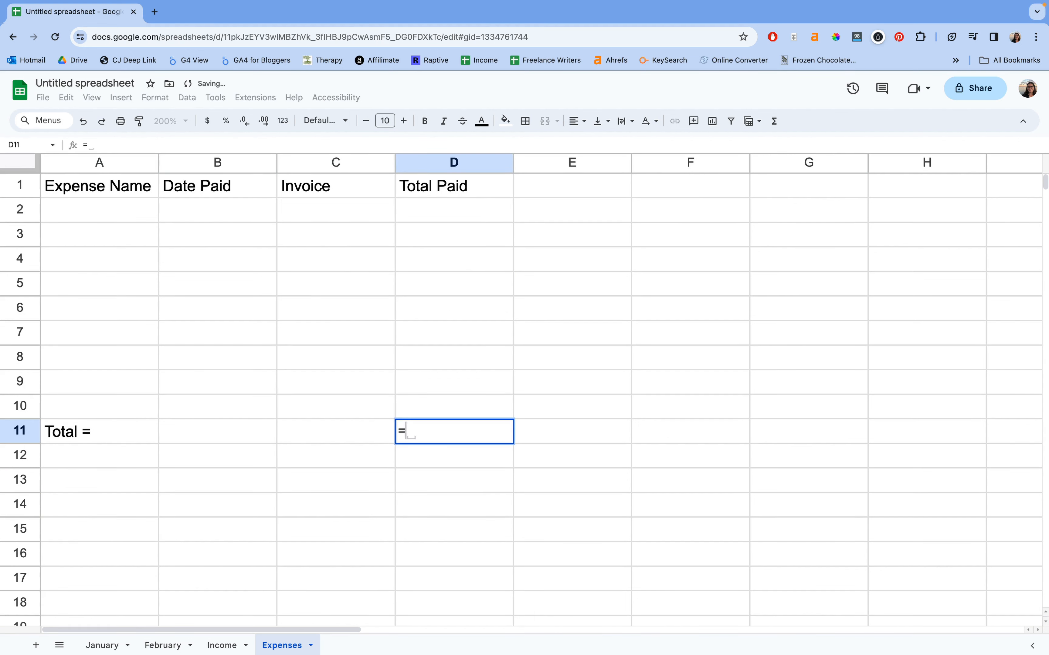
{"action": "type", "text": "Sum("}
{"action": "left_click_drag", "start_coordinate": [429, 404], "coordinate": [440, 221]}
{"action": "type", "text": ")"}
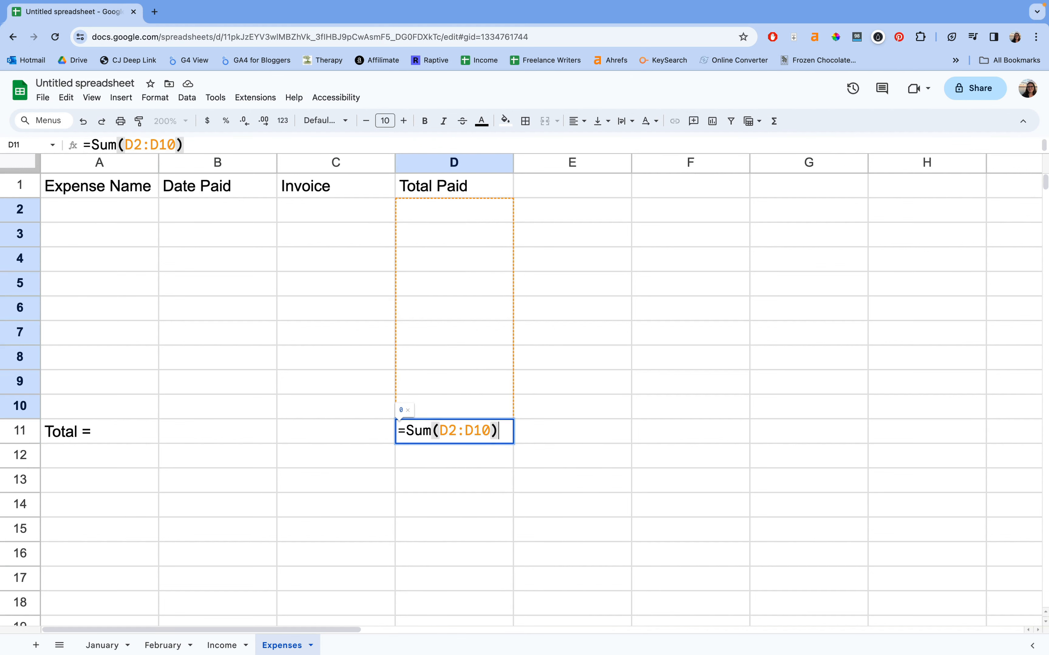
{"action": "key", "text": "Return"}
{"action": "left_click", "coordinate": [246, 272]}
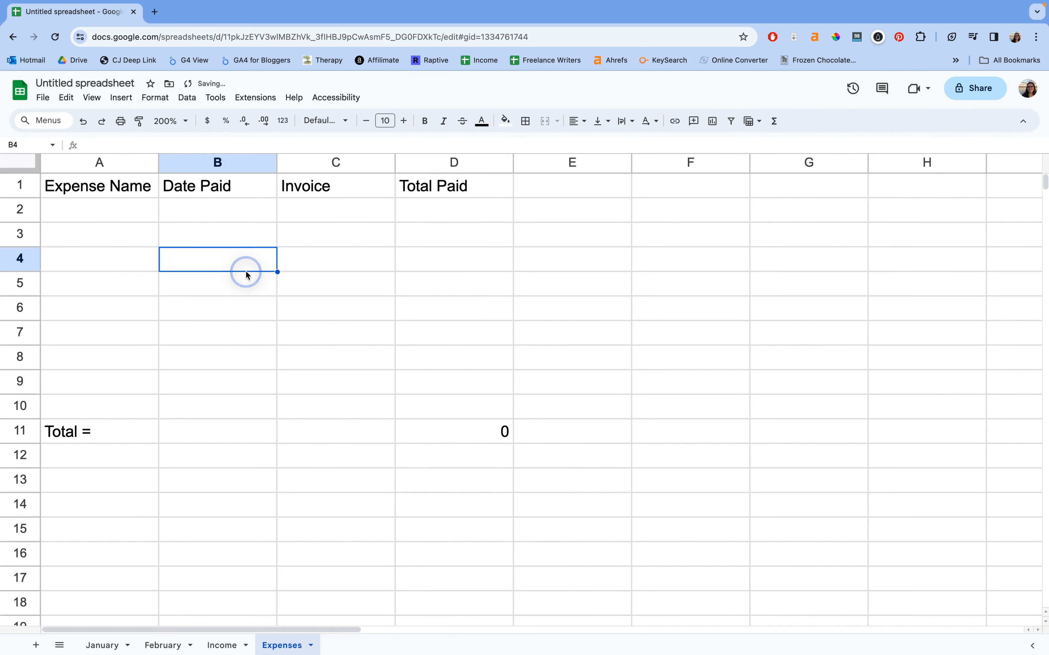
{"action": "left_click", "coordinate": [19, 410]}
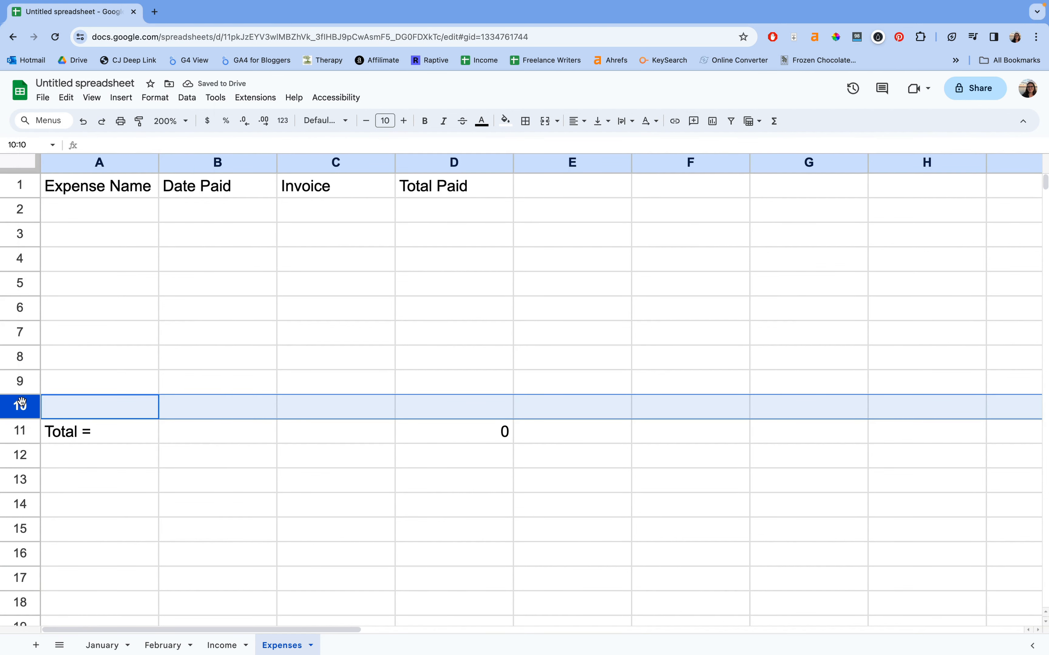
{"action": "right_click", "coordinate": [22, 403]}
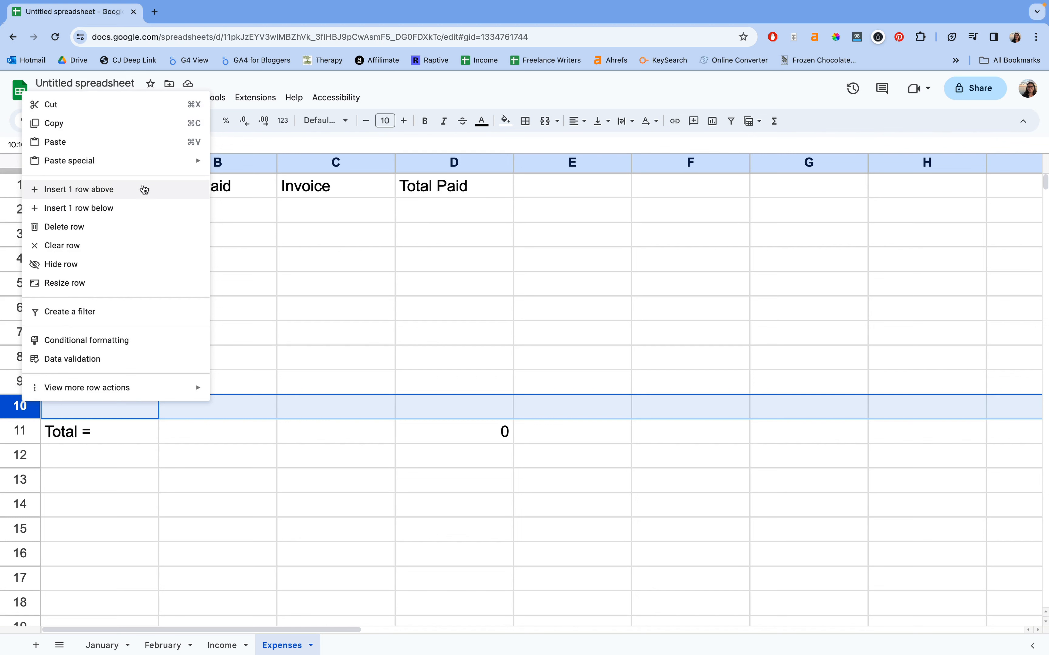
{"action": "left_click", "coordinate": [335, 368]}
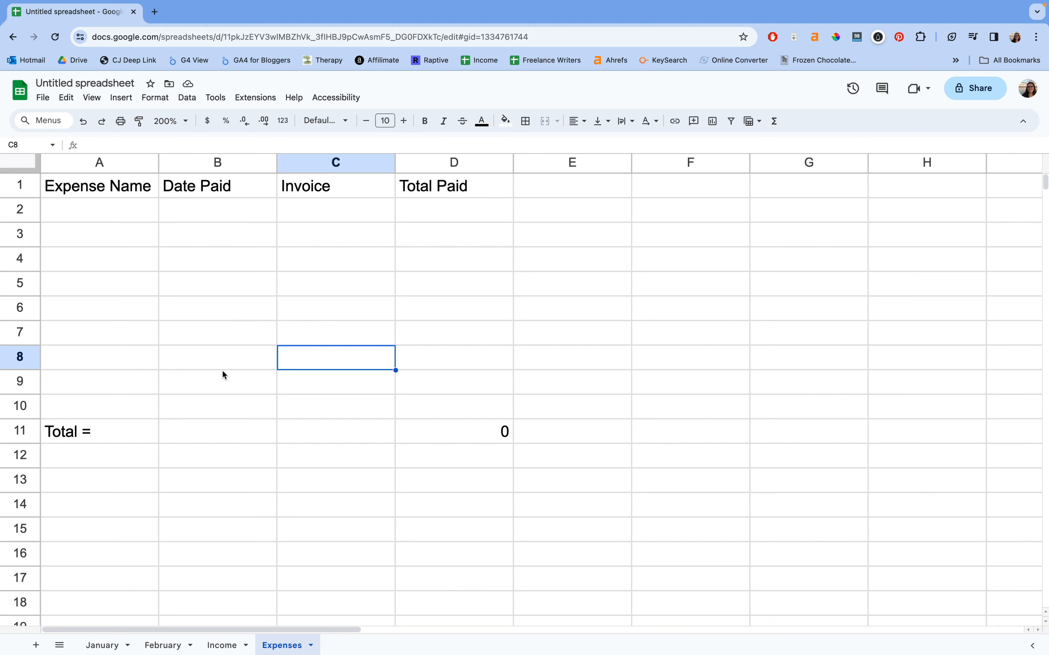
{"action": "left_click", "coordinate": [121, 430]}
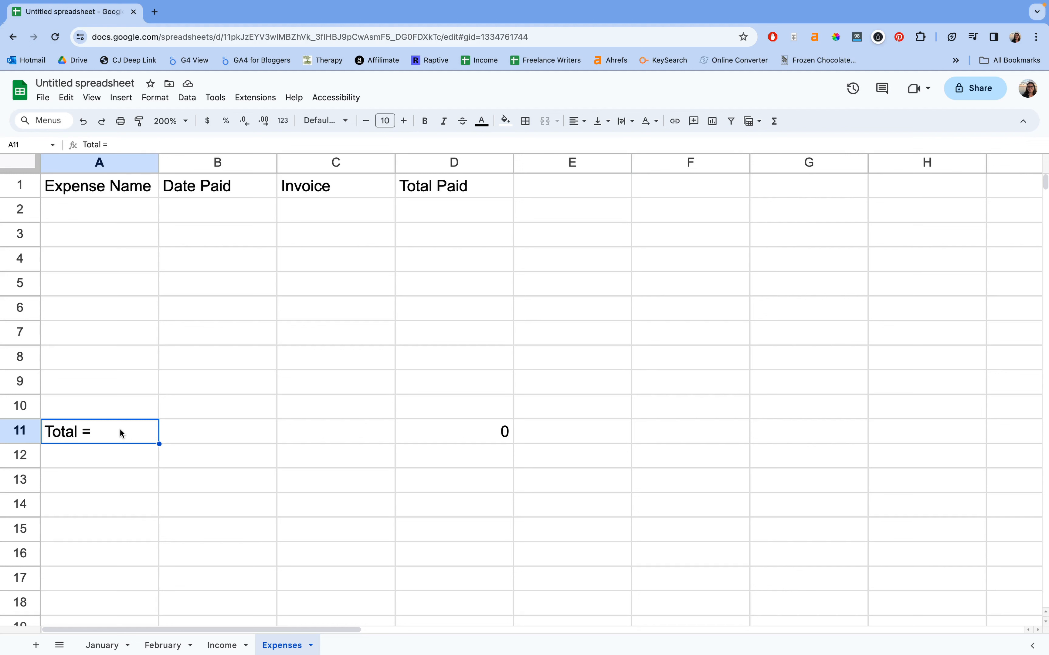
{"action": "left_click", "coordinate": [106, 252]}
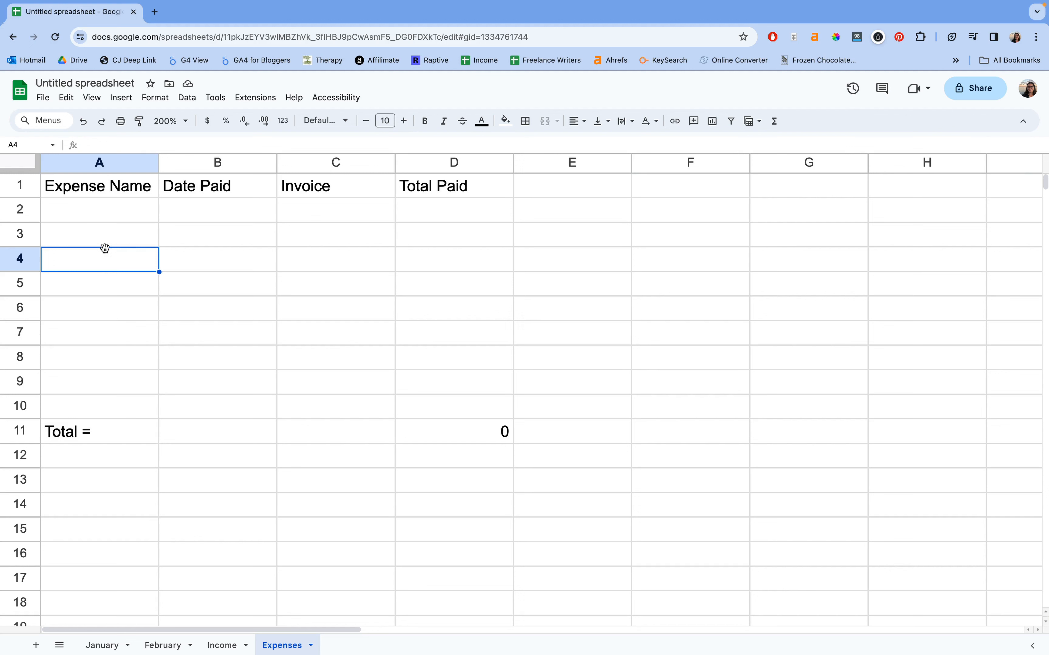
{"action": "left_click", "coordinate": [106, 213]}
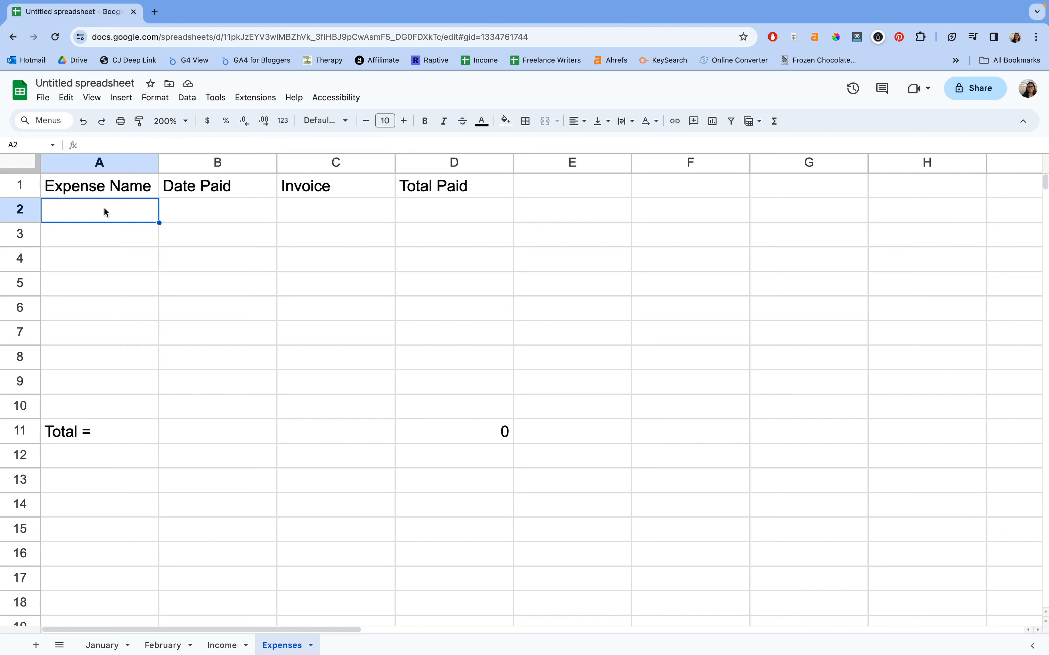
{"action": "left_click", "coordinate": [402, 265]}
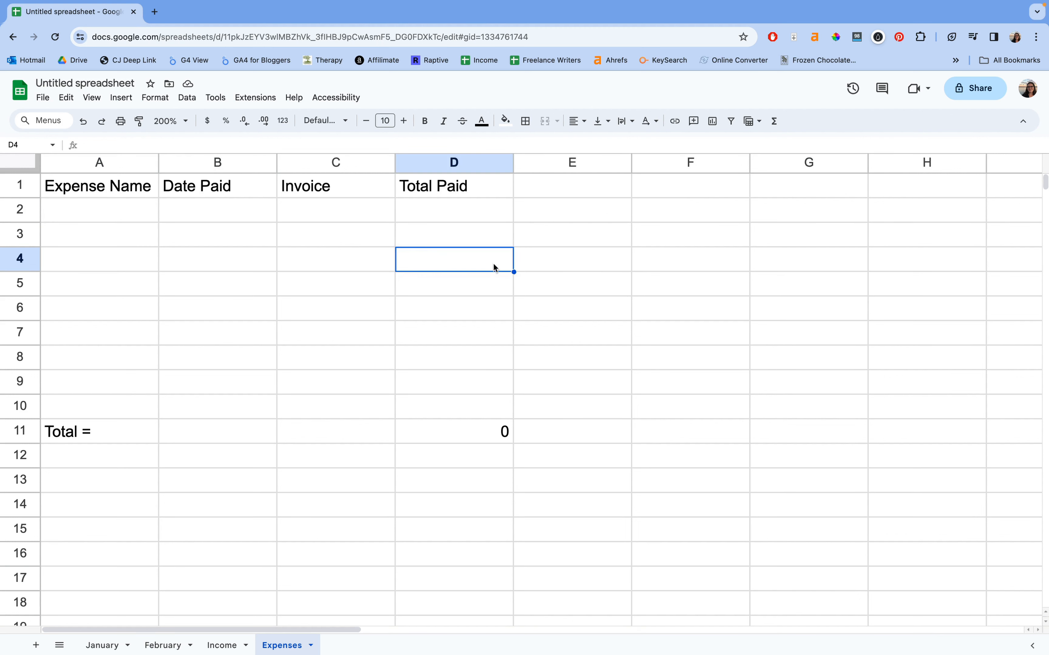
{"action": "left_click", "coordinate": [528, 270]}
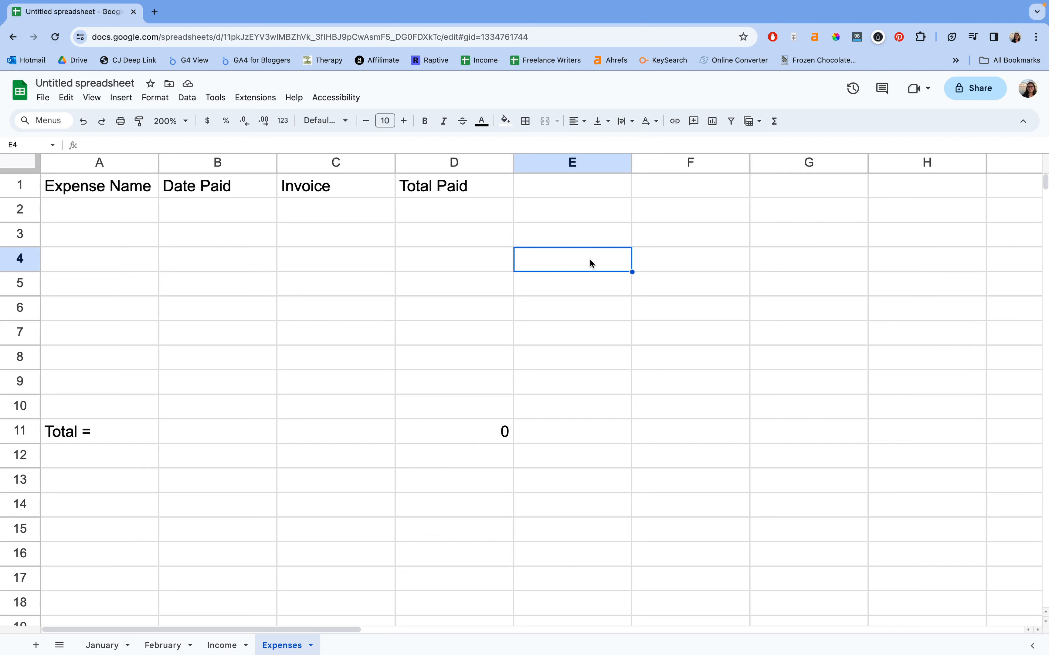
{"action": "left_click", "coordinate": [480, 432]}
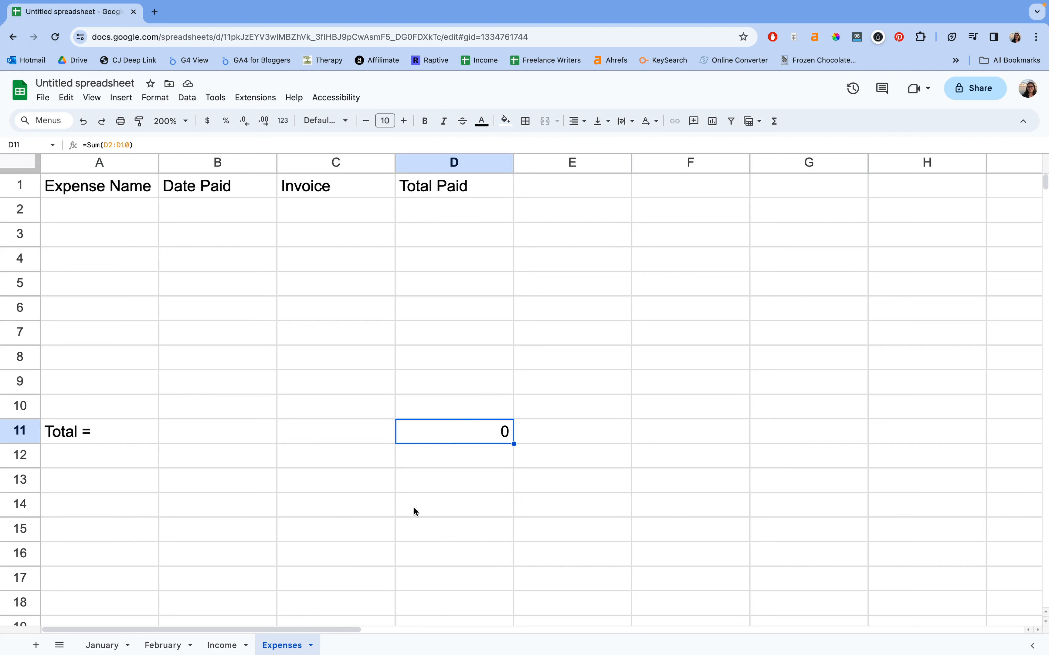
{"action": "left_click", "coordinate": [226, 645]}
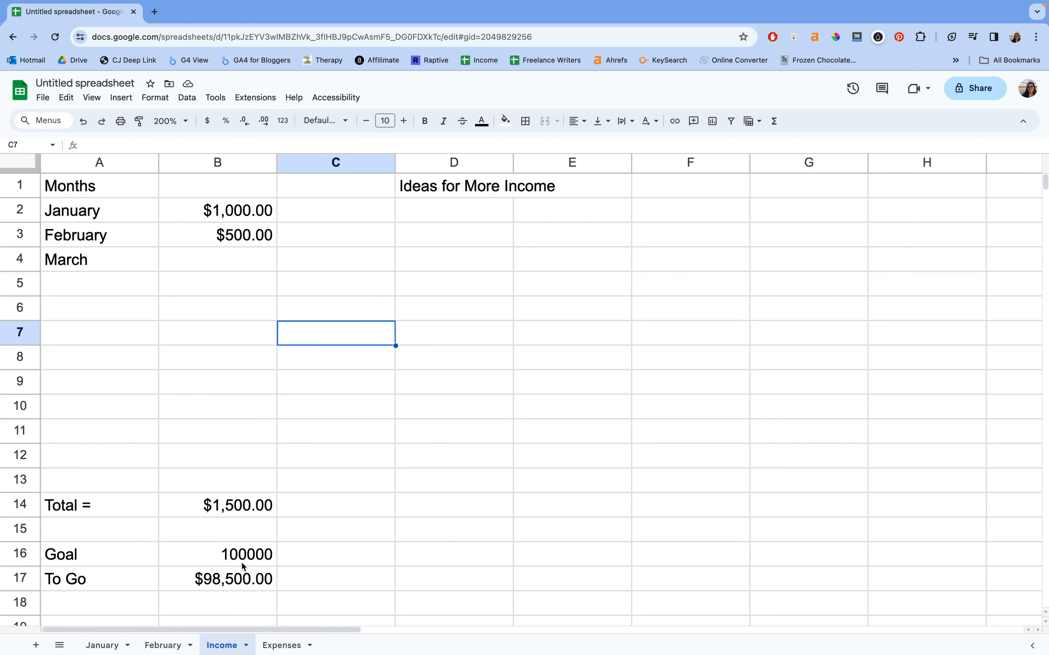
{"action": "left_click", "coordinate": [273, 645]}
- Label cell C13 of the Expenses sheet Profit
{"action": "left_click", "coordinate": [323, 479]}
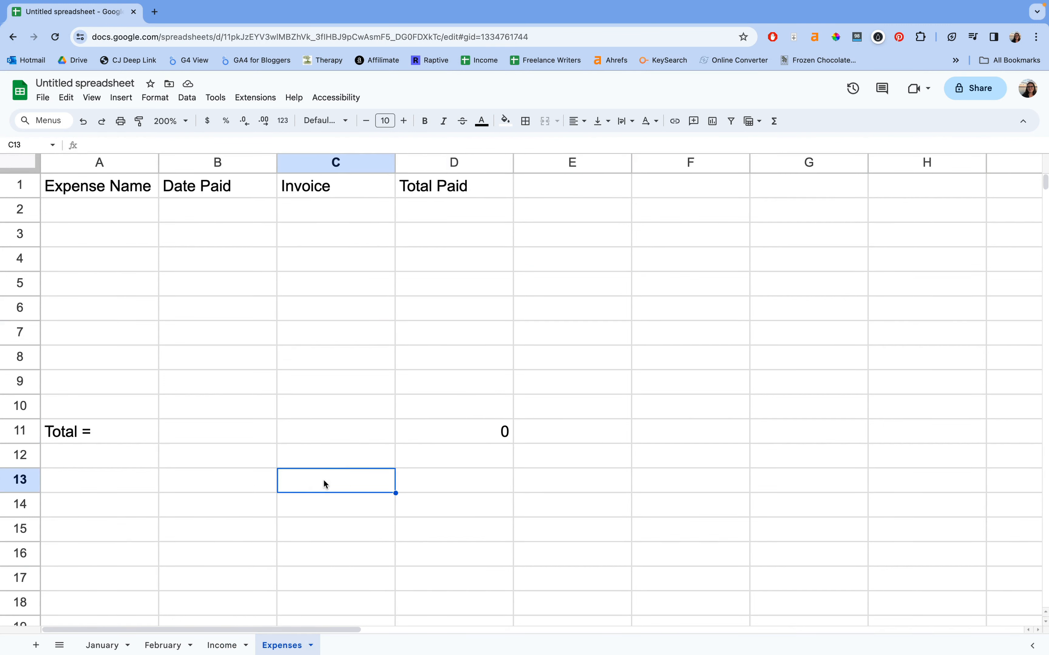
{"action": "type", "text": "Net"}
{"action": "key", "text": "BackSpace"}
{"action": "key", "text": "BackSpace"}
{"action": "key", "text": "BackSpace"}
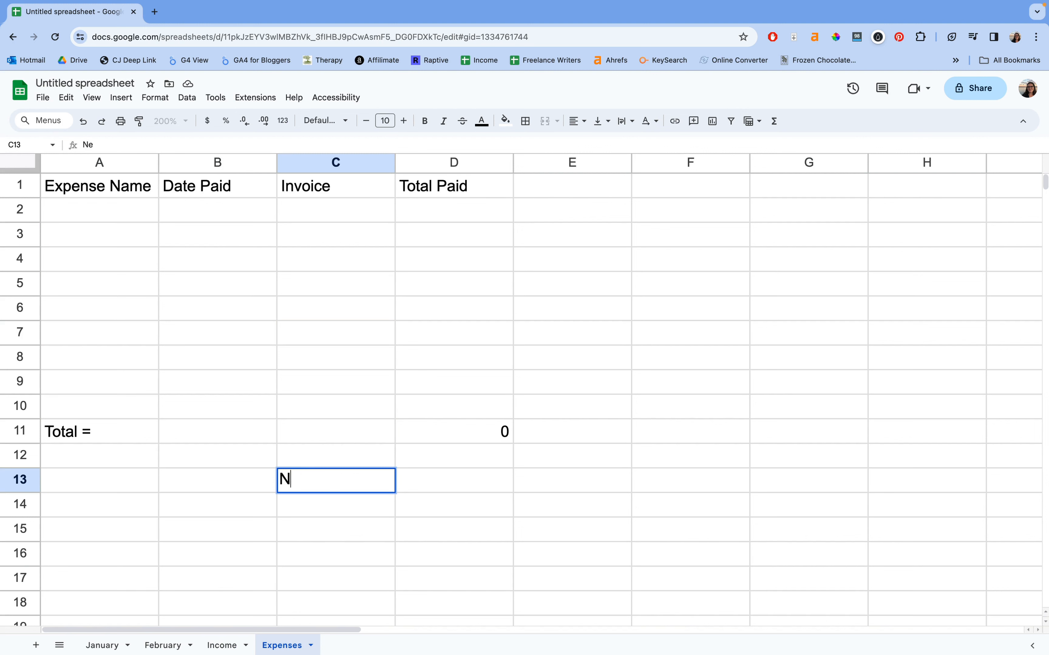
{"action": "type", "text": "Profit"}
{"action": "key", "text": "Return"}
- Calculate the profit in D13 by subtracting the expense total from the Income sheet's total, using =Income!B14-D11
{"action": "key", "text": "Up"}
{"action": "key", "text": "Right"}
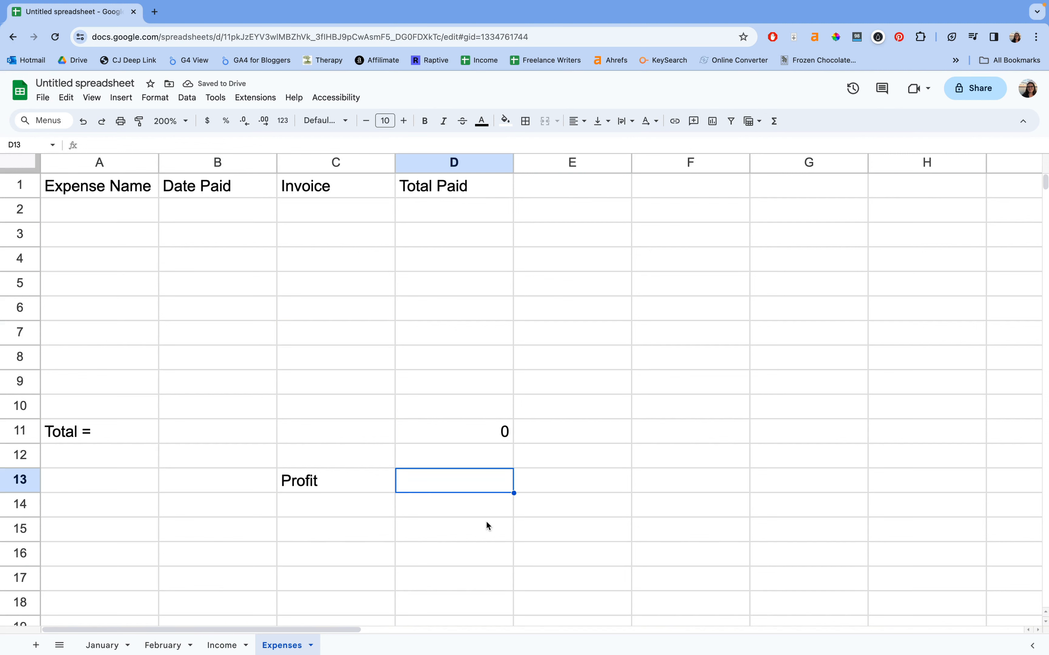
{"action": "type", "text": "="}
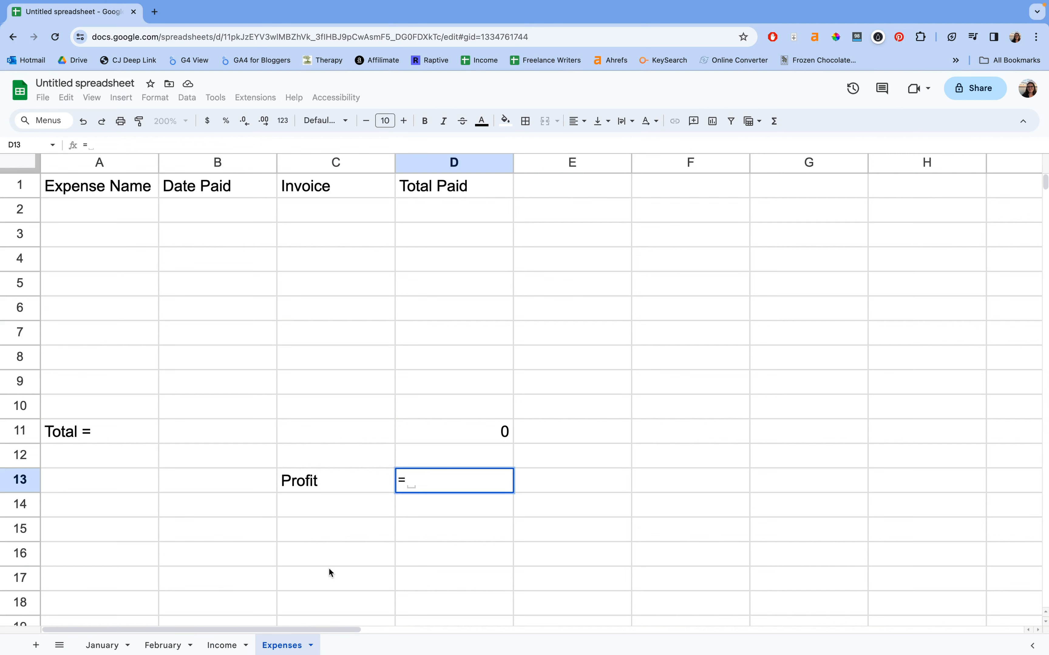
{"action": "left_click", "coordinate": [224, 646]}
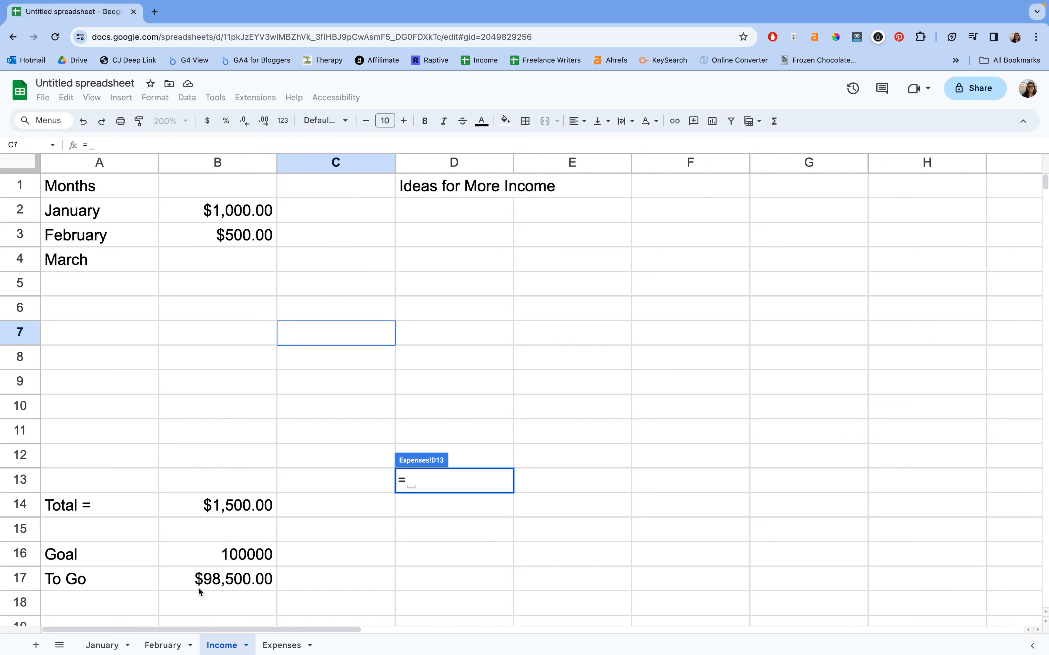
{"action": "scroll", "coordinate": [233, 524], "scroll_direction": "down", "scroll_amount": 2}
{"action": "left_click", "coordinate": [230, 467]}
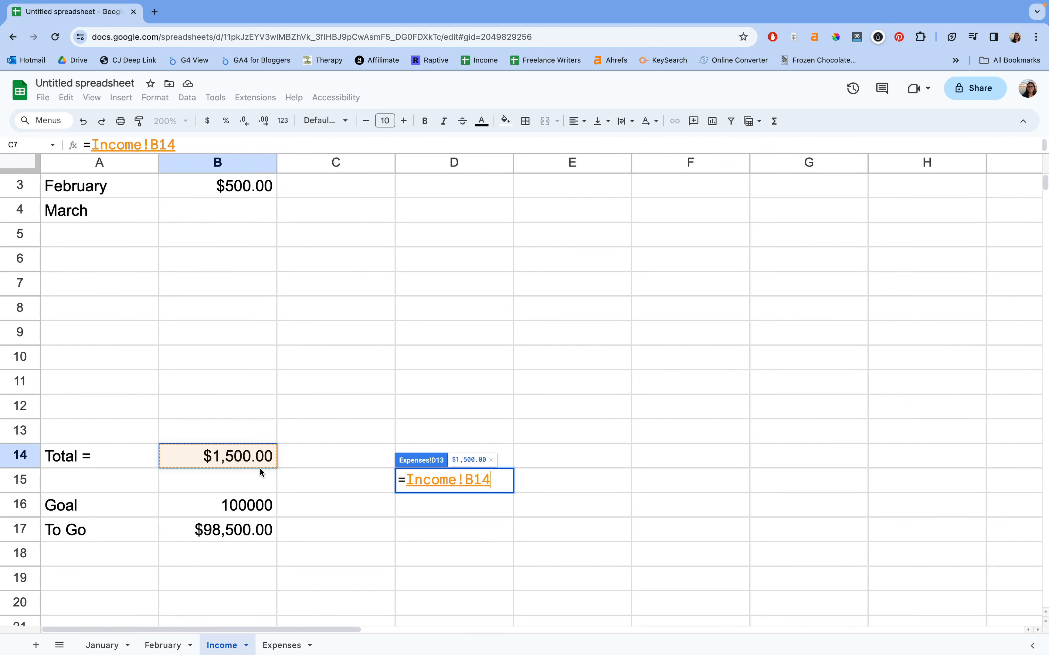
{"action": "scroll", "coordinate": [260, 469], "scroll_direction": "up", "scroll_amount": 2}
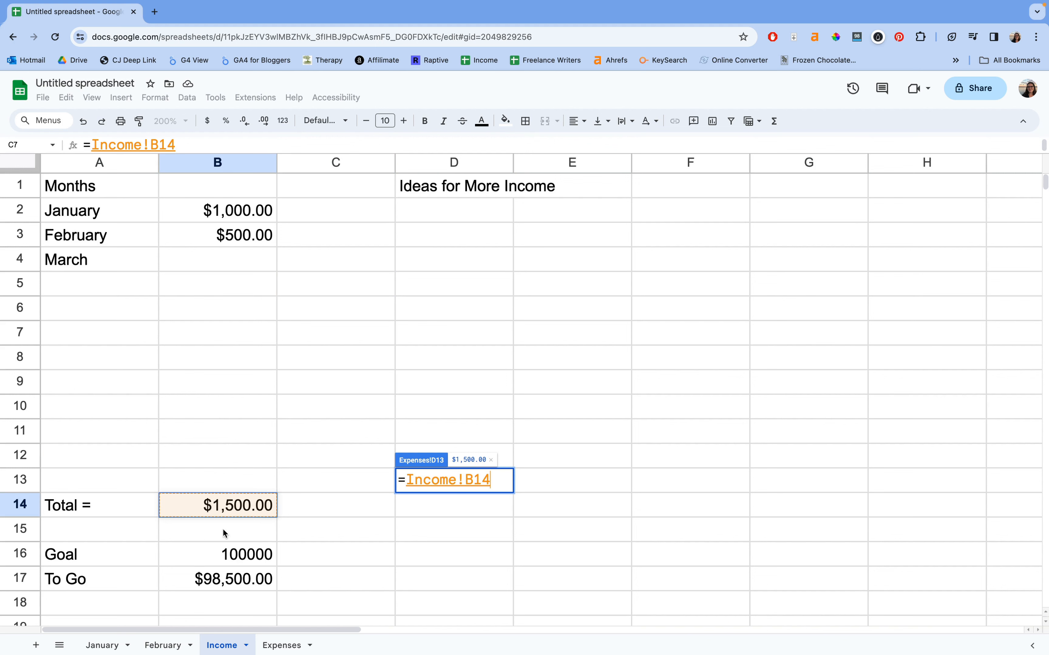
{"action": "left_click", "coordinate": [277, 643]}
{"action": "type", "text": "-"}
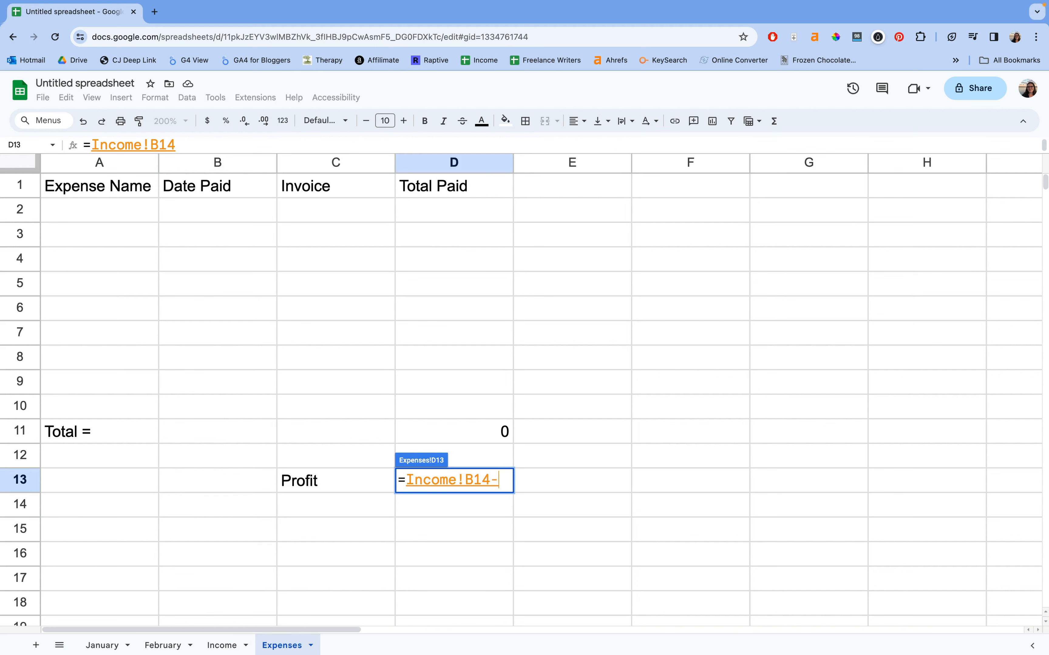
{"action": "left_click", "coordinate": [483, 424]}
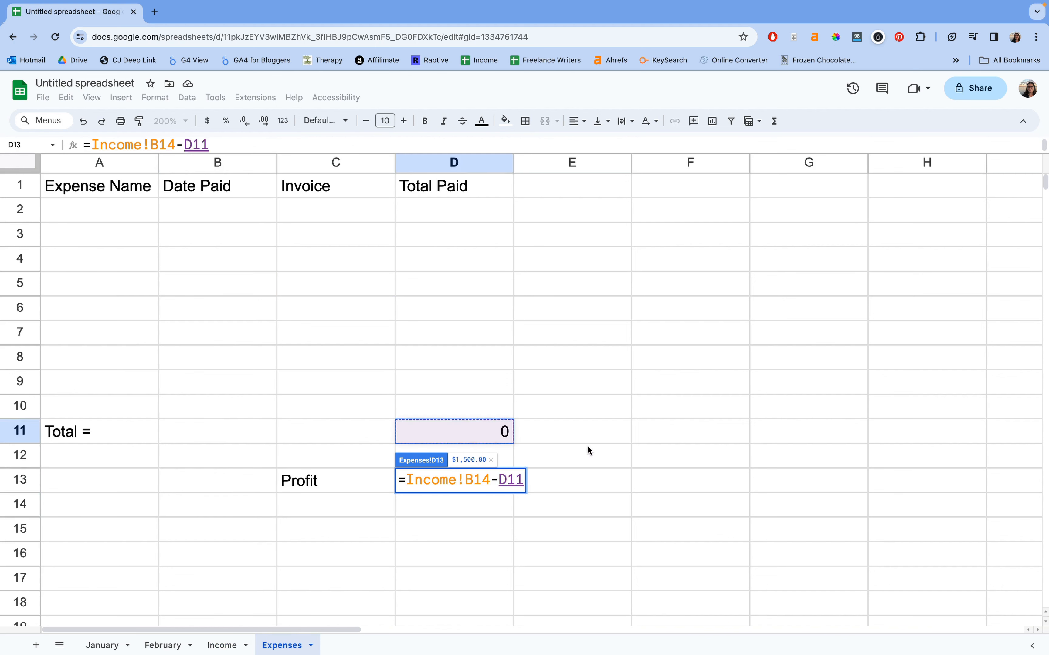
{"action": "key", "text": "Return"}
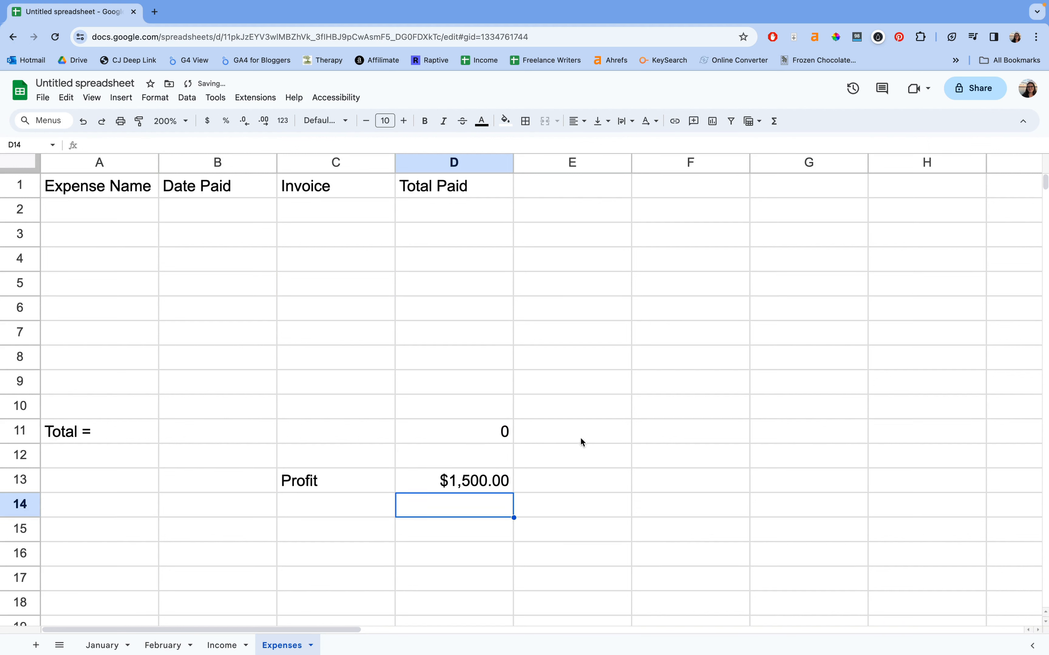
- Clear the Discover Cars entry from cell A5 of the January sheet
{"action": "left_click", "coordinate": [447, 479]}
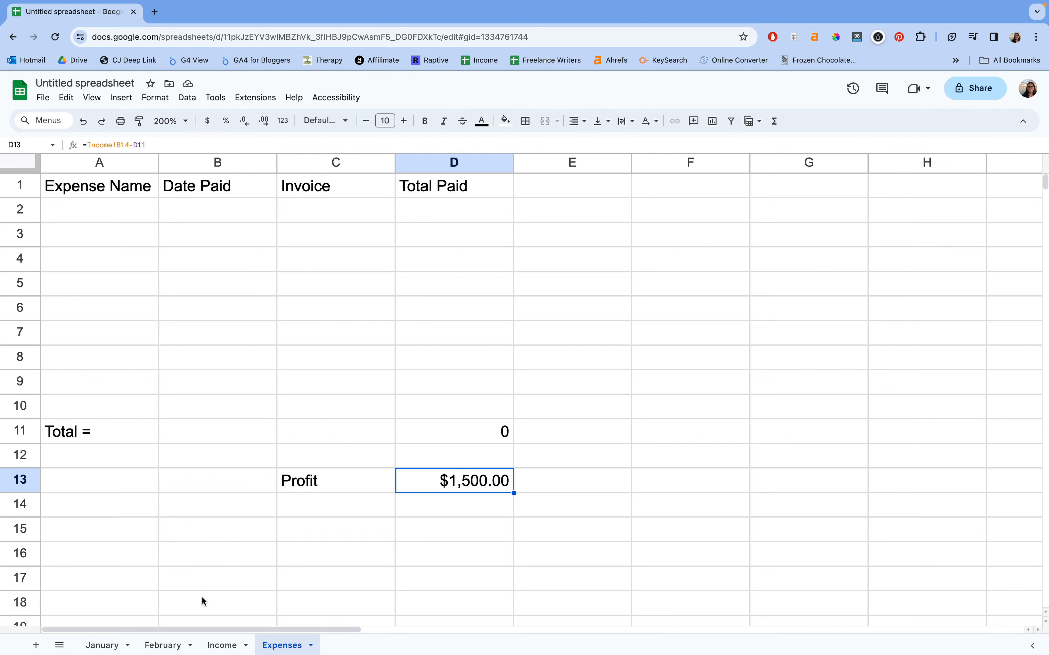
{"action": "left_click", "coordinate": [111, 648]}
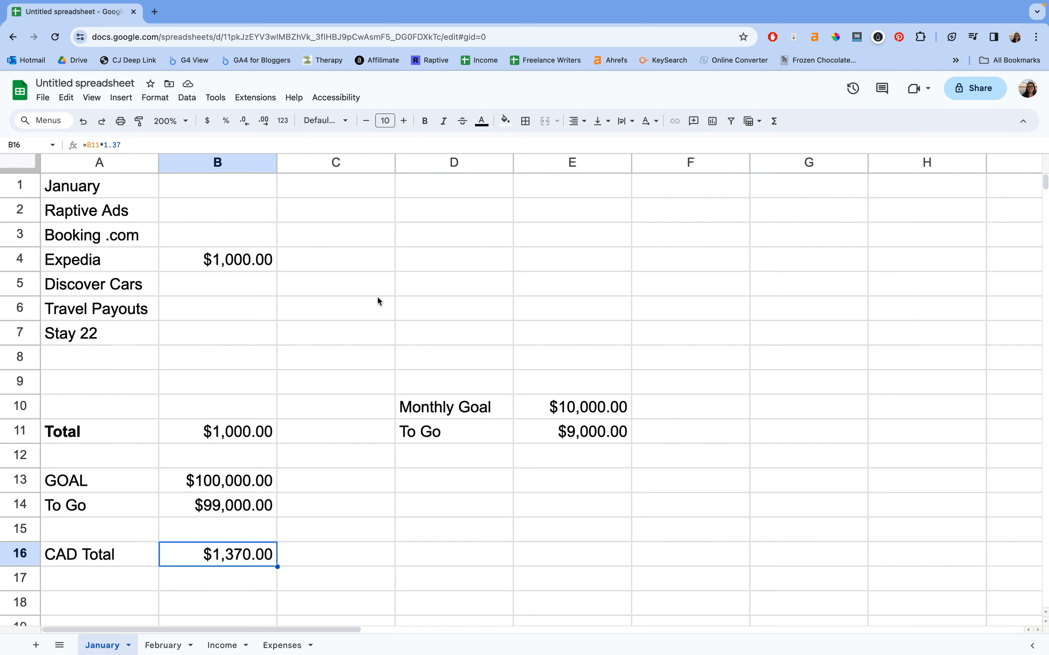
{"action": "left_click", "coordinate": [155, 290]}
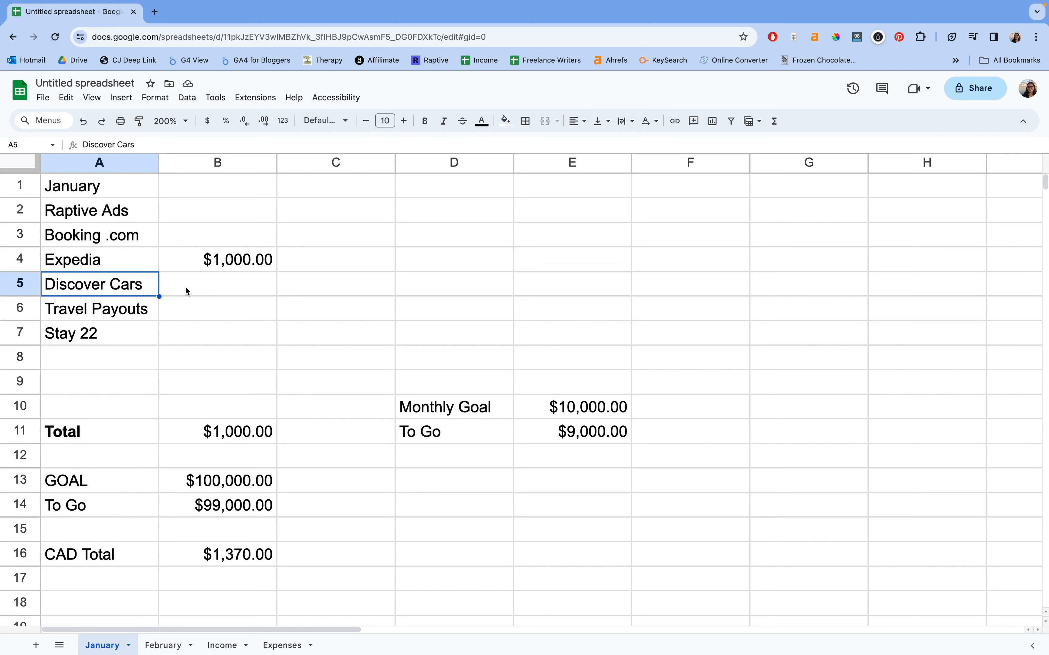
{"action": "key", "text": "Delete"}
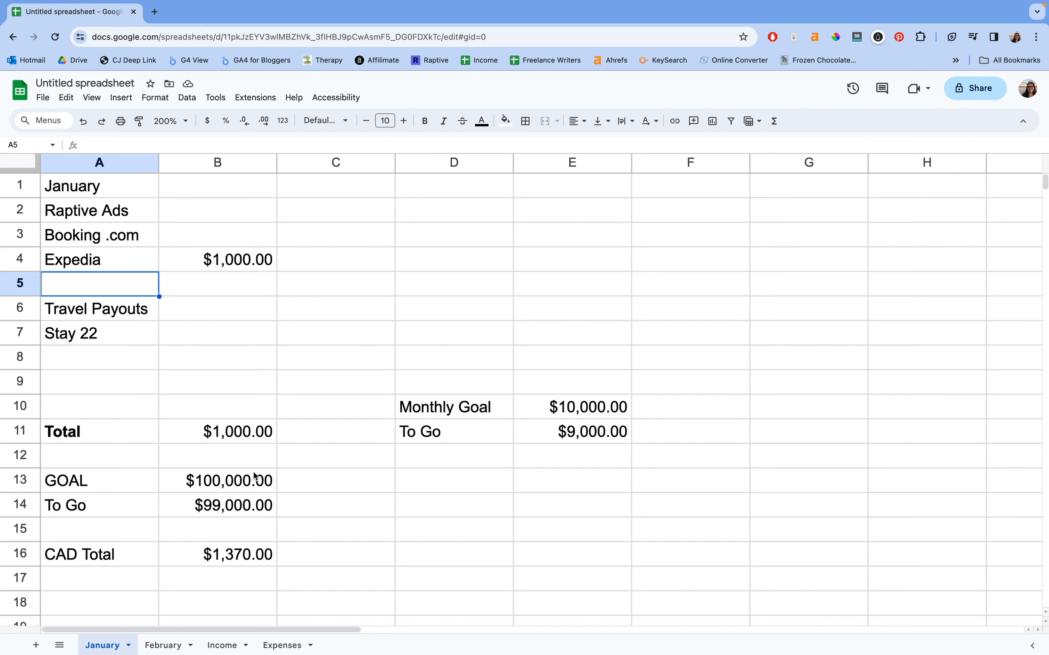
{"action": "left_click", "coordinate": [446, 483]}
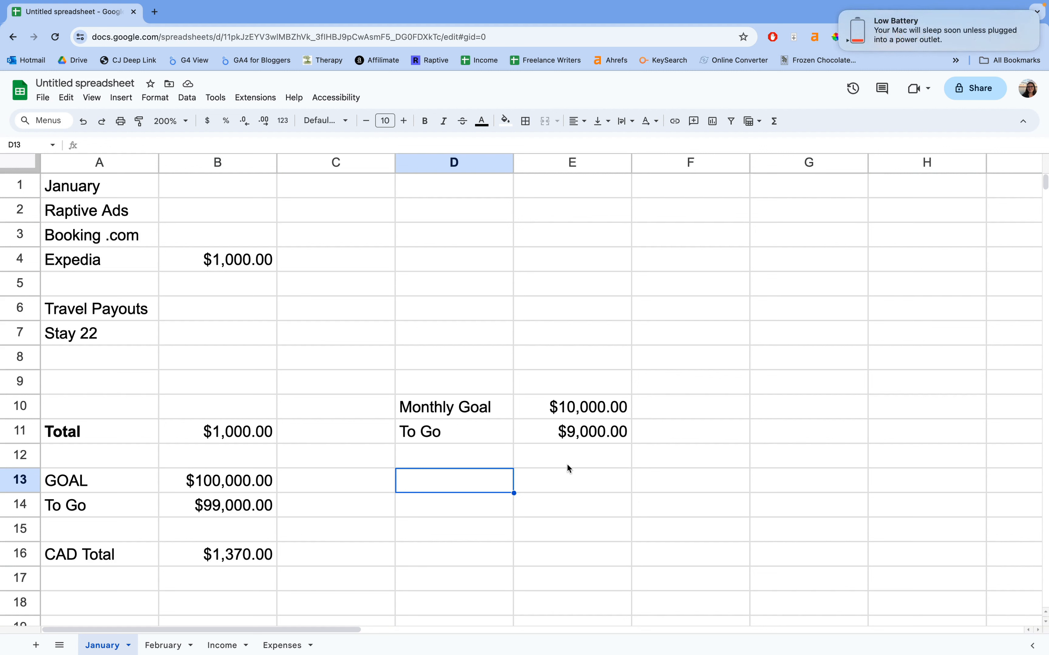
{"action": "left_click", "coordinate": [837, 13]}
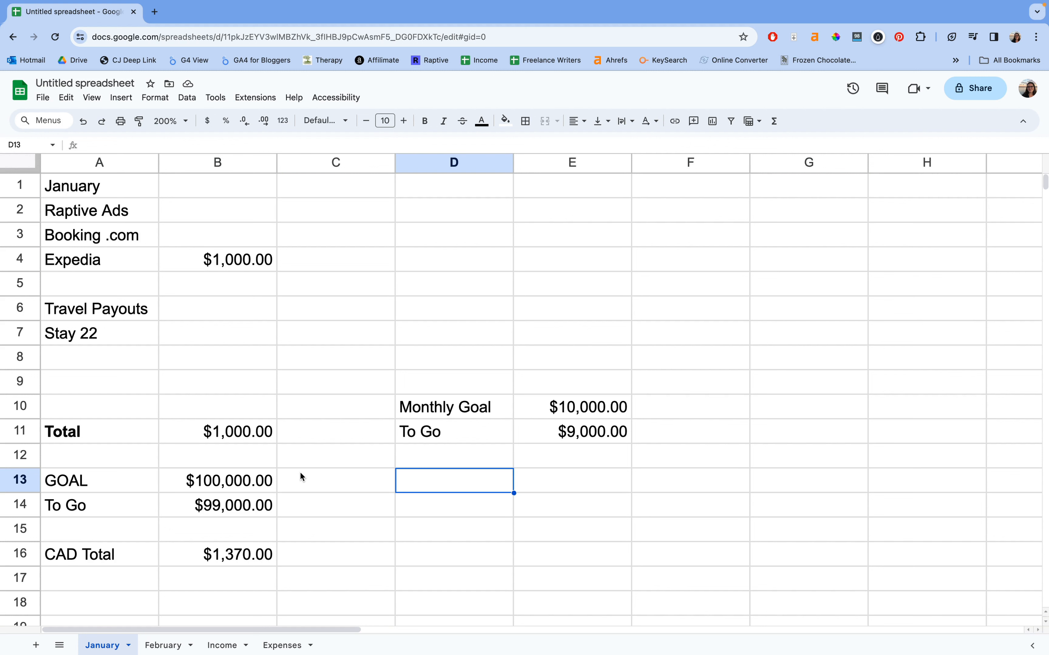
{"action": "left_click", "coordinate": [392, 409]}
{"action": "left_click", "coordinate": [454, 354]}
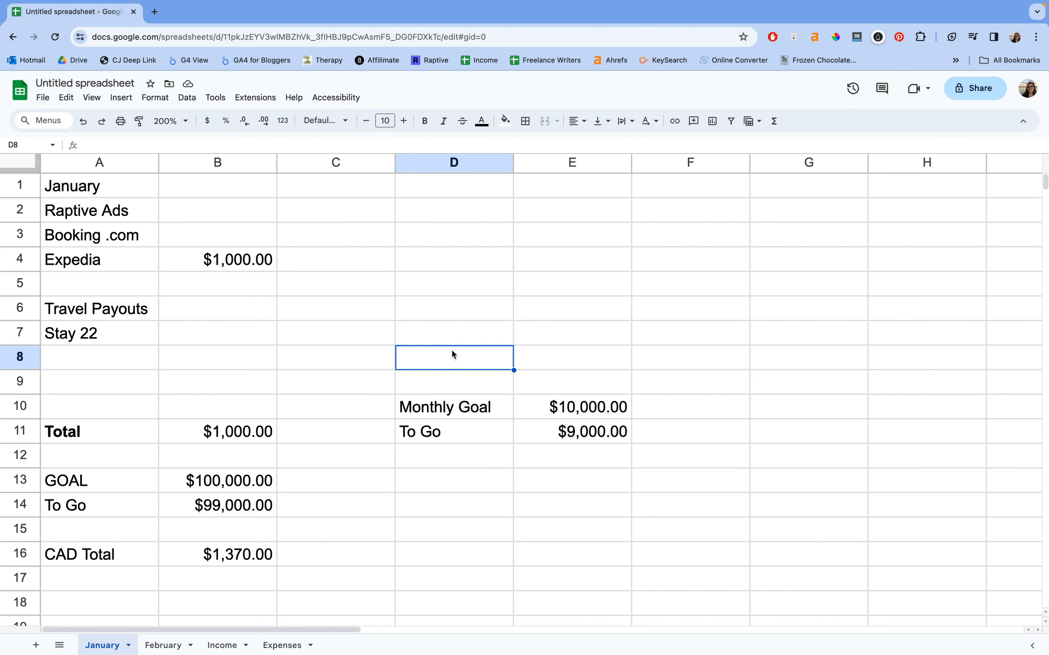